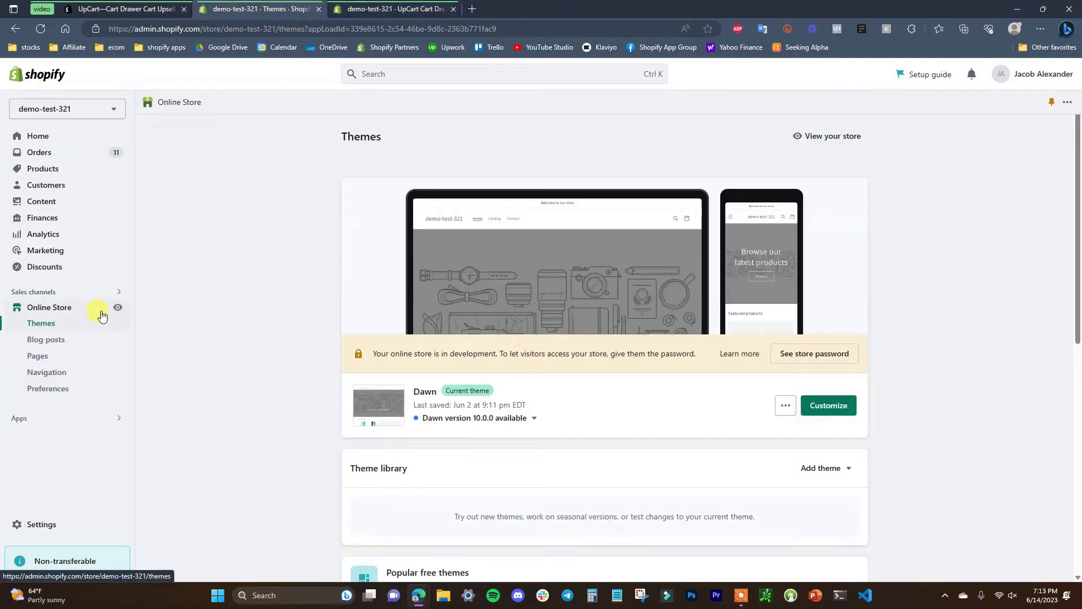
Open the Dawn theme for customization, enable the UpCart Cart Drawer app embed and save the theme
click(817, 407)
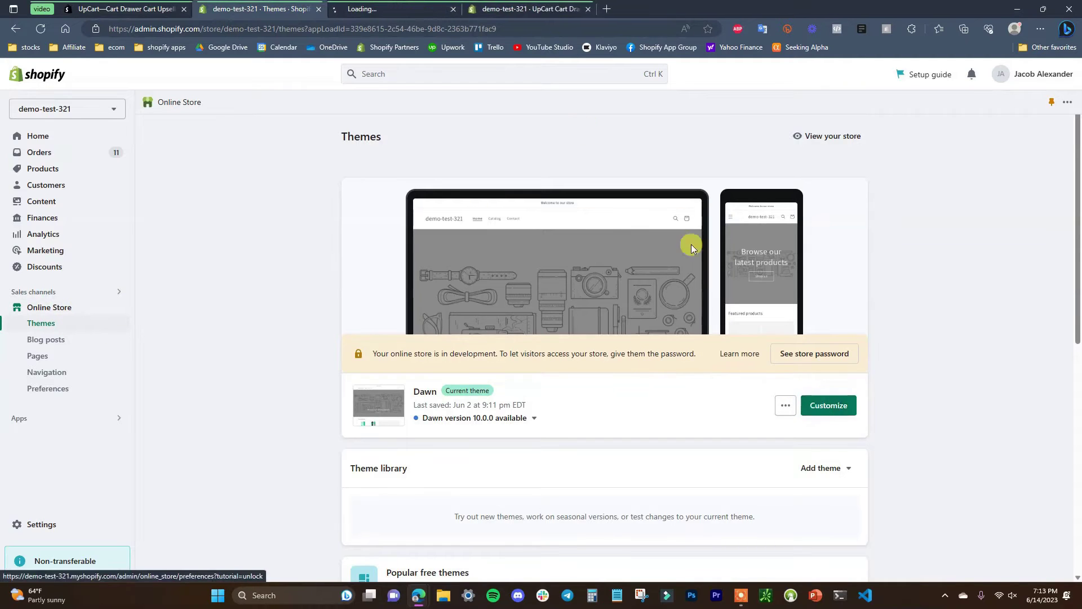
click(365, 5)
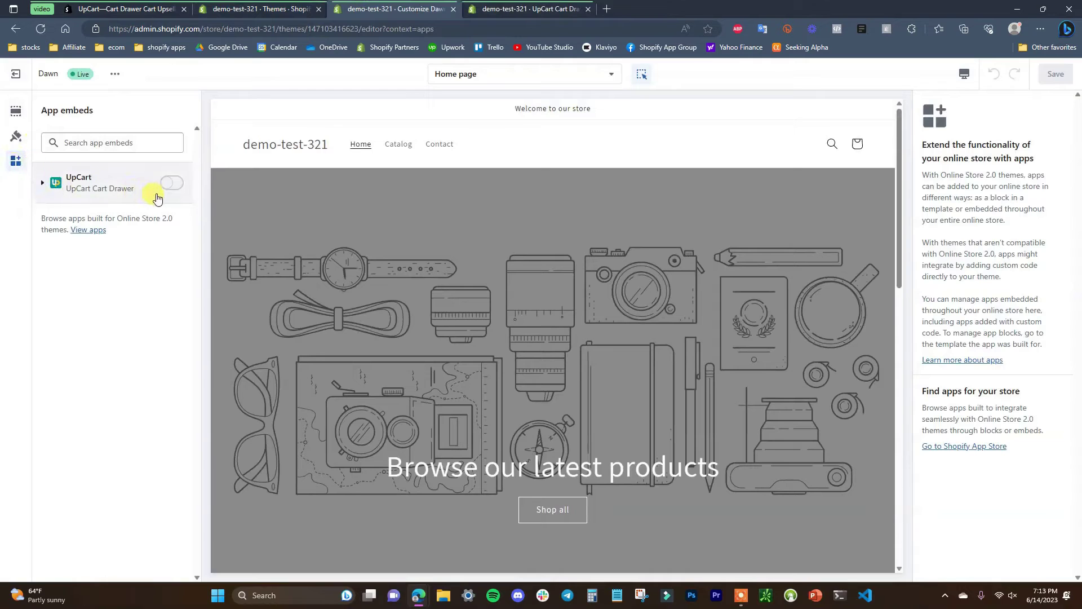
click(171, 183)
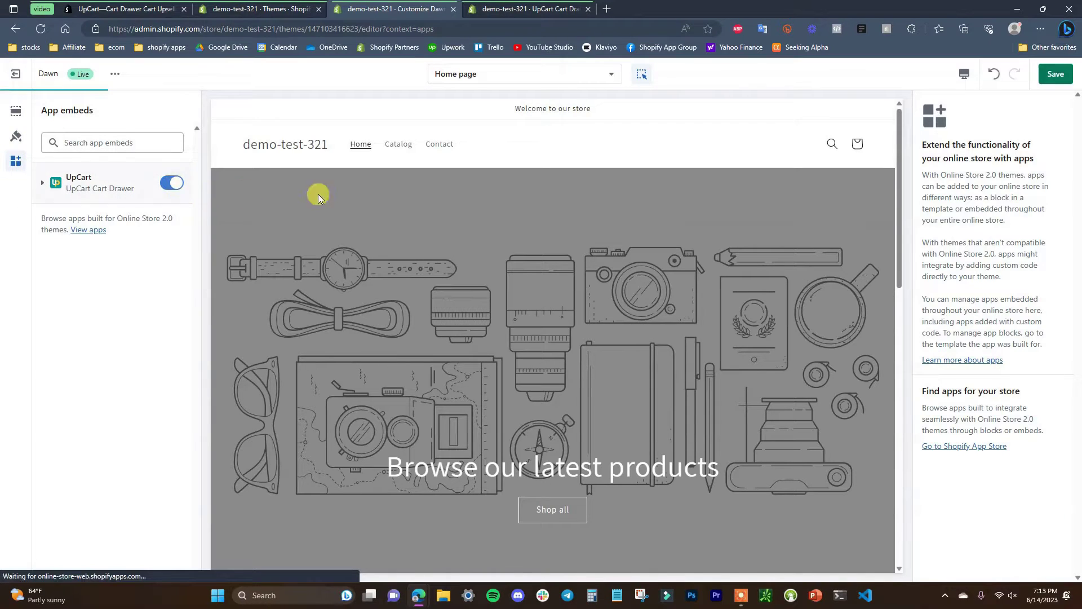
click(1055, 74)
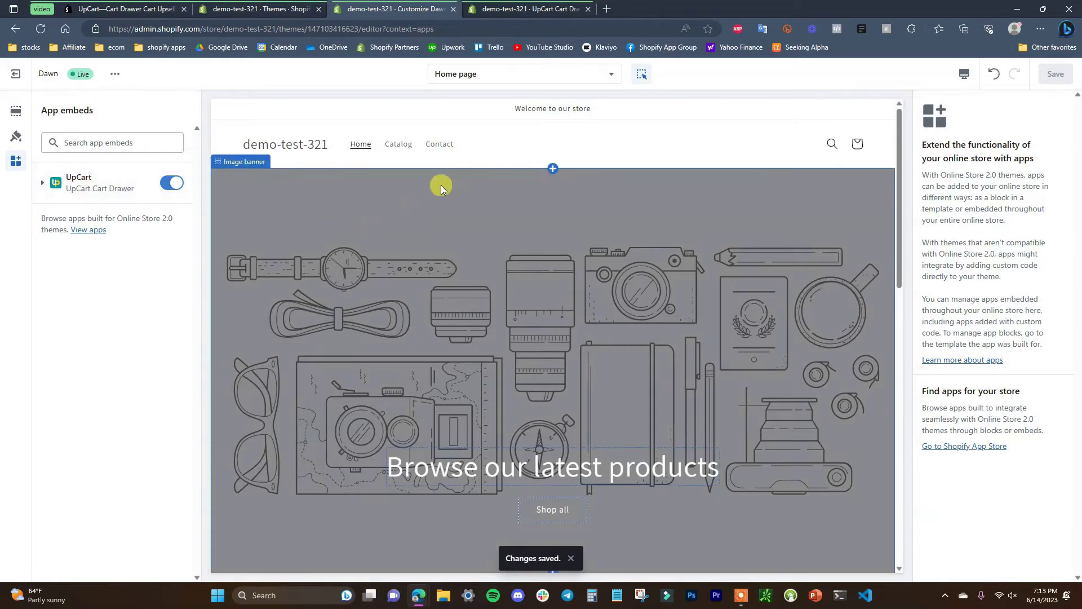
Switch to the UpCart app and open its Cart Editor
click(527, 9)
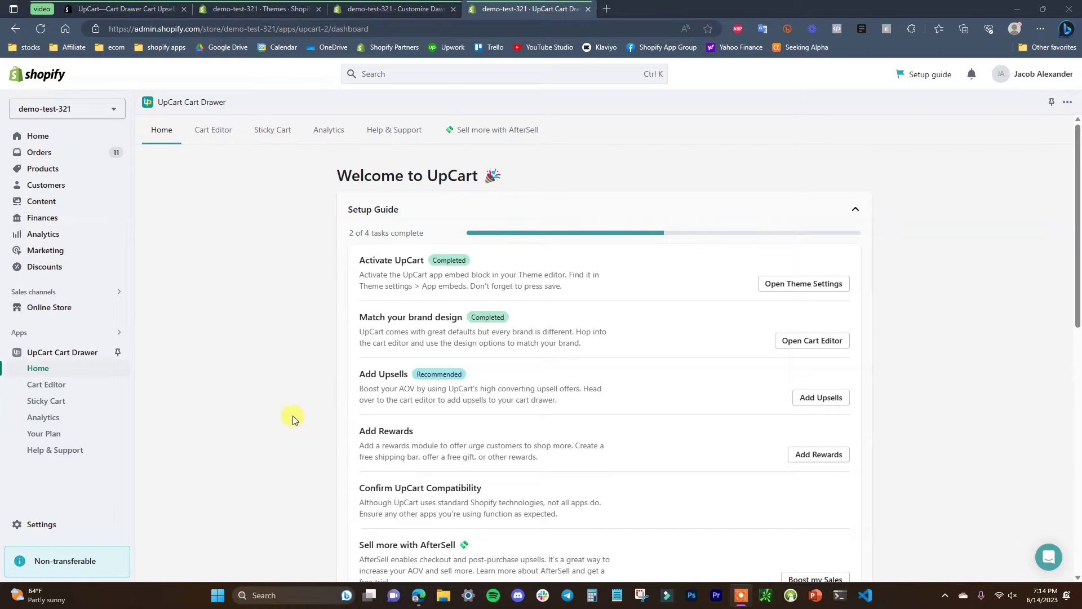
click(109, 404)
click(118, 386)
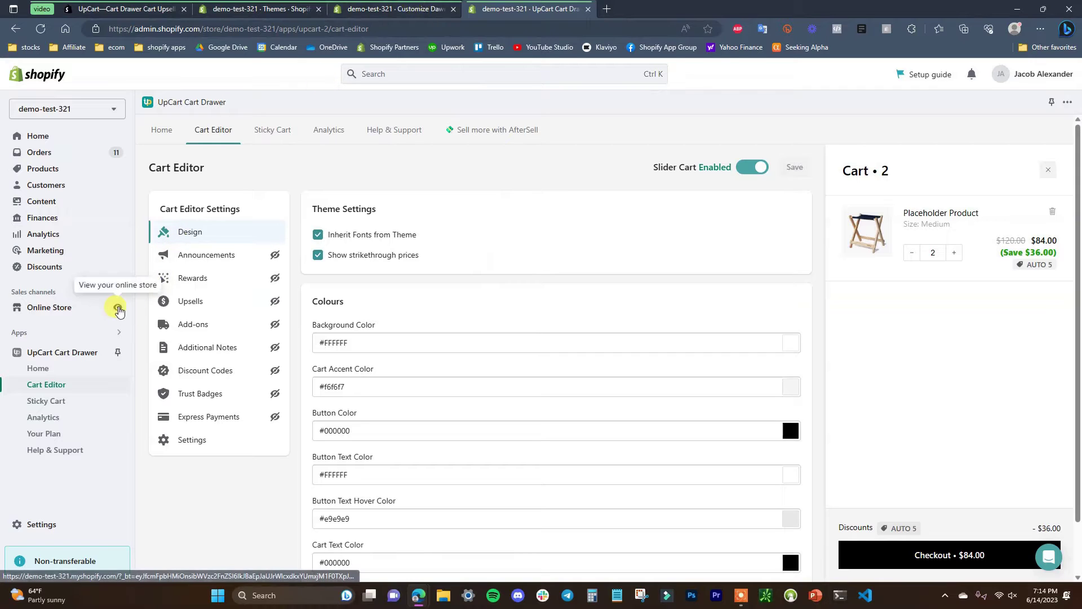
View the online store, open its cart drawer on the home page, and close it again
click(118, 307)
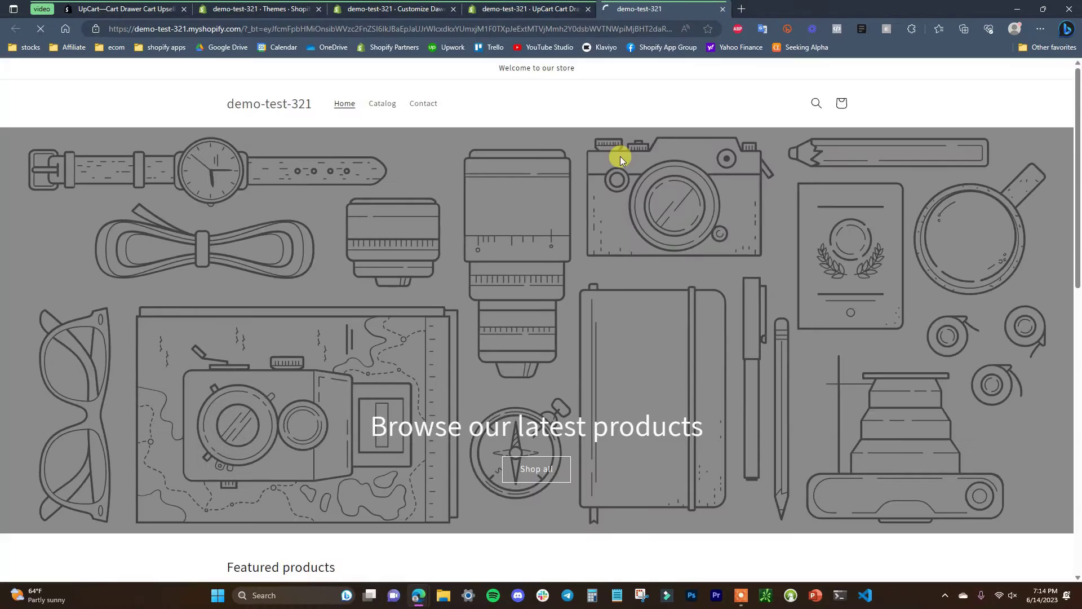
click(840, 107)
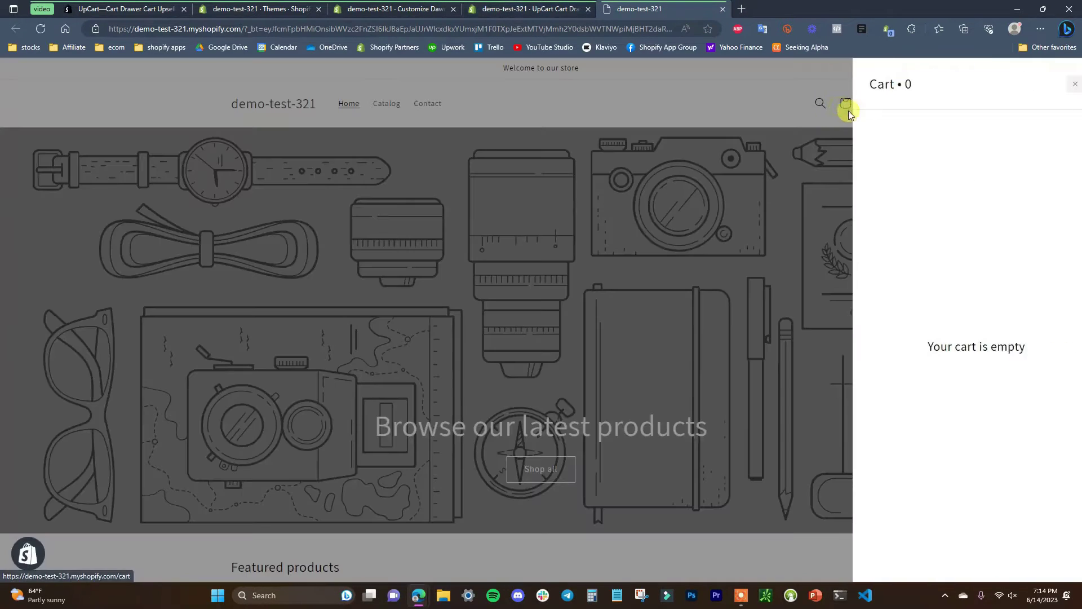
click(725, 221)
Add one The Collection Snowboard: Oxygen from the featured products to the storefront cart
scroll(626, 141, down, 8)
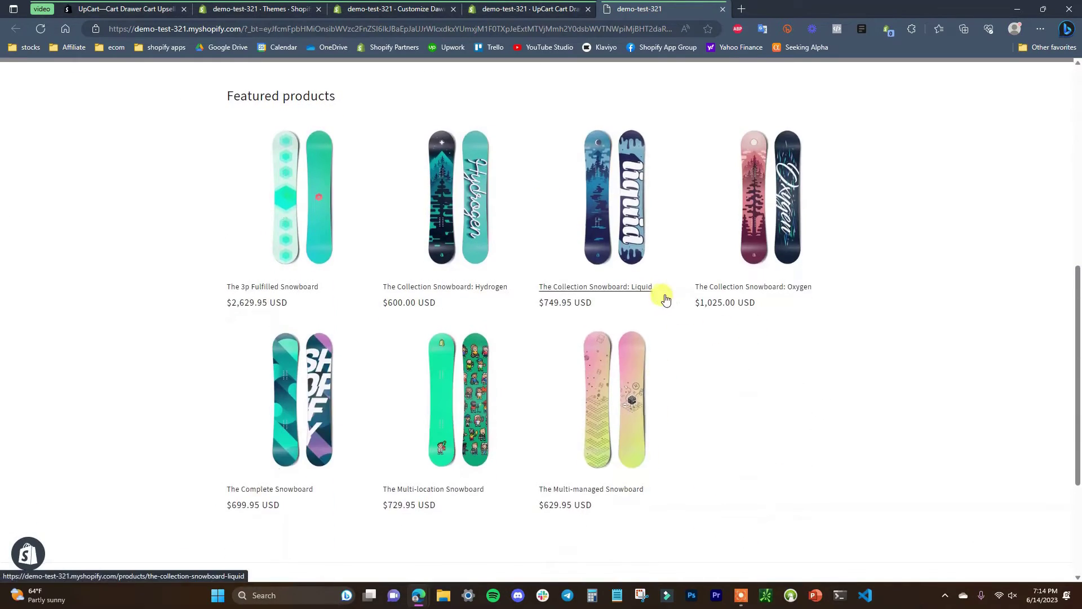
click(800, 289)
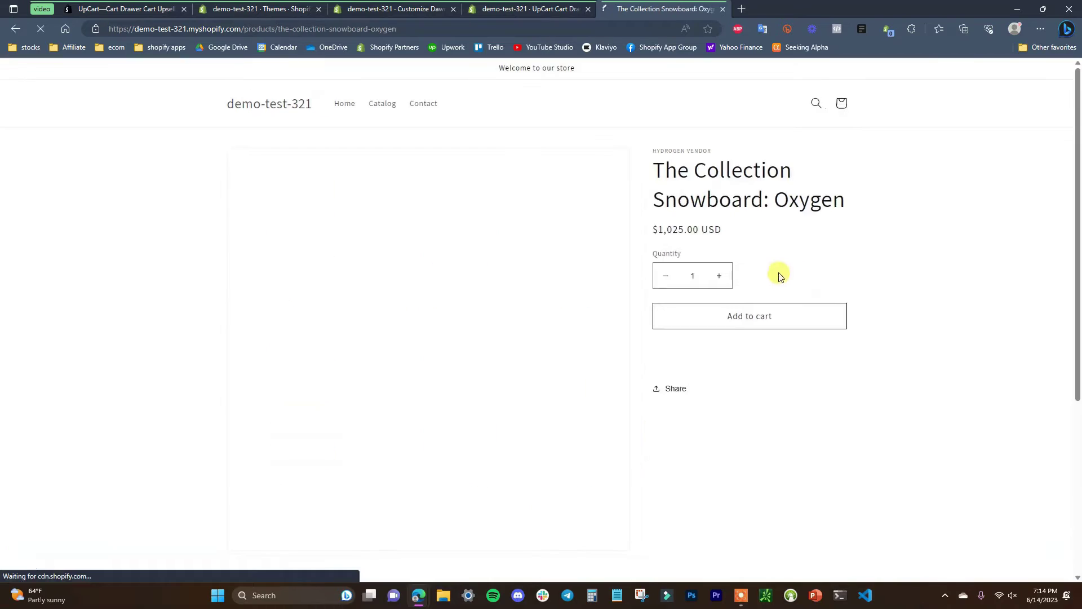
click(742, 310)
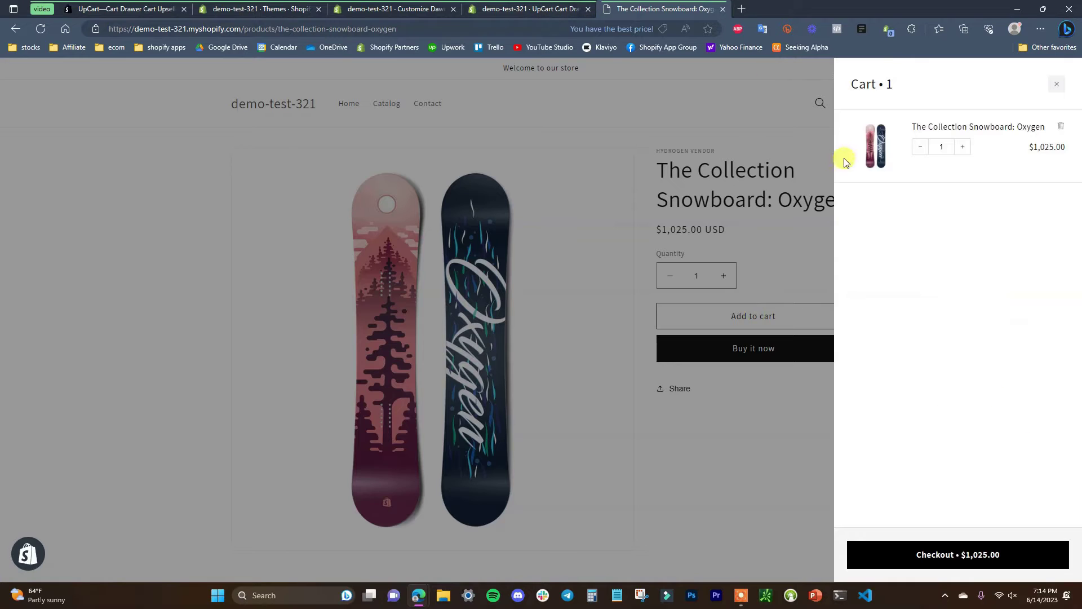
Return to the UpCart Cart Editor's design settings and set the Button Color to red (#fd0000)
click(550, 8)
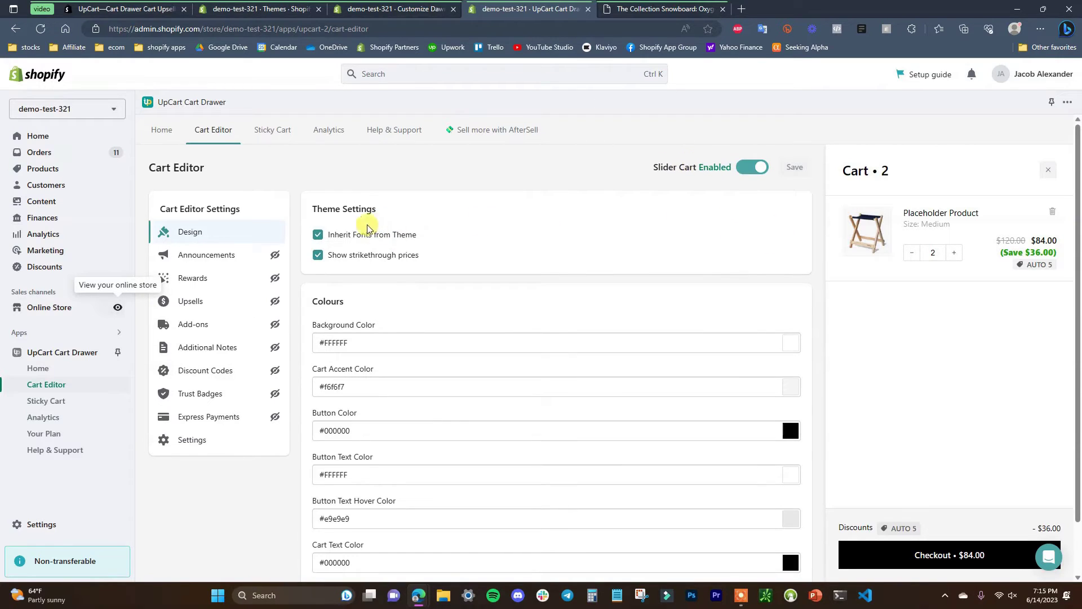
scroll(401, 265, down, 2)
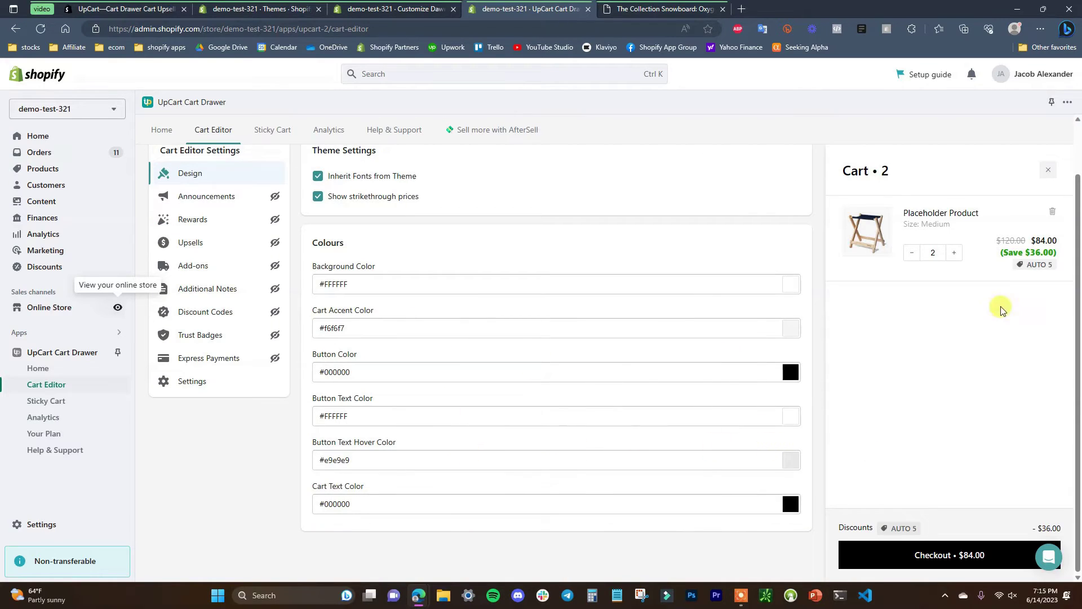
scroll(417, 385, up, 2)
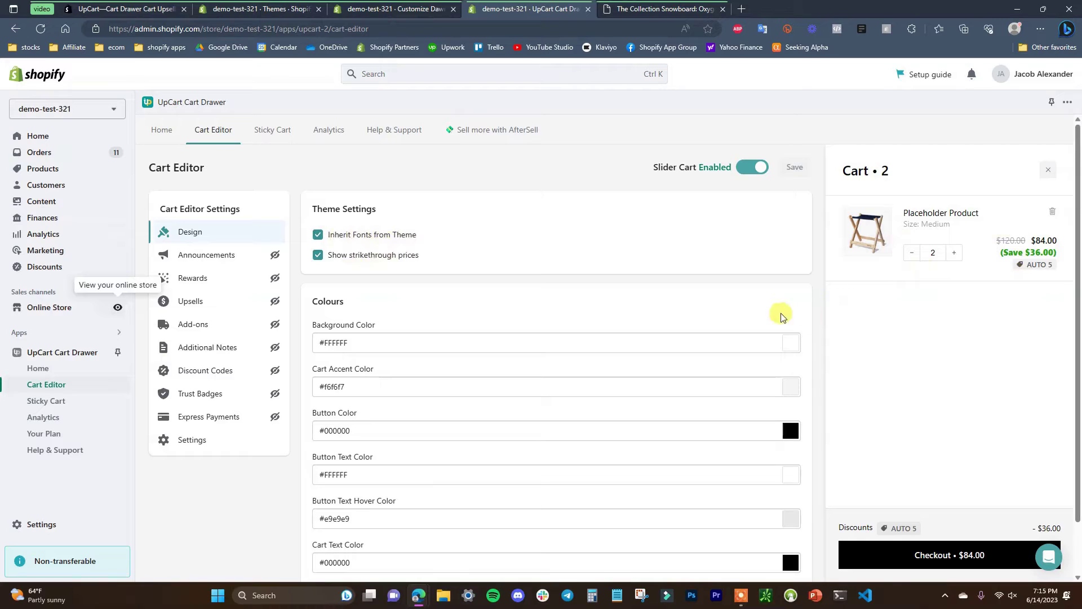
scroll(429, 336, down, 1)
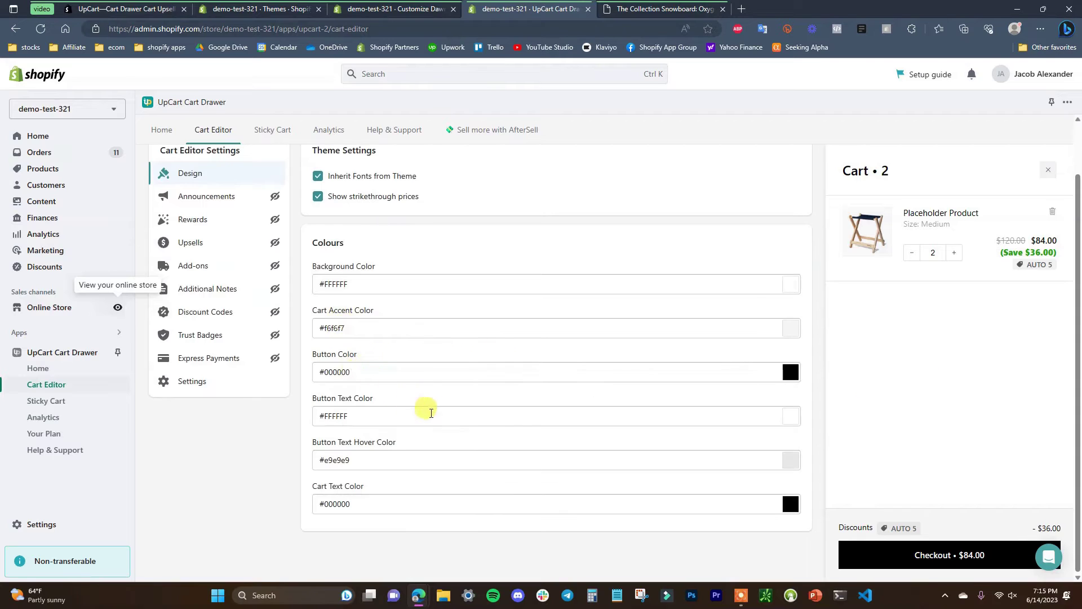
click(787, 371)
click(789, 405)
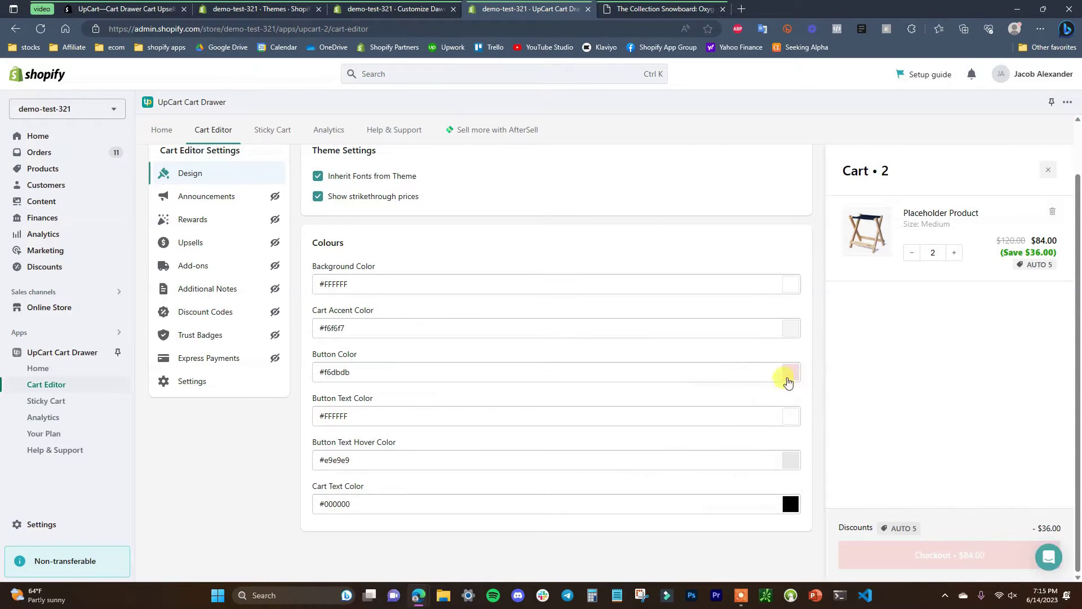
click(796, 378)
click(759, 407)
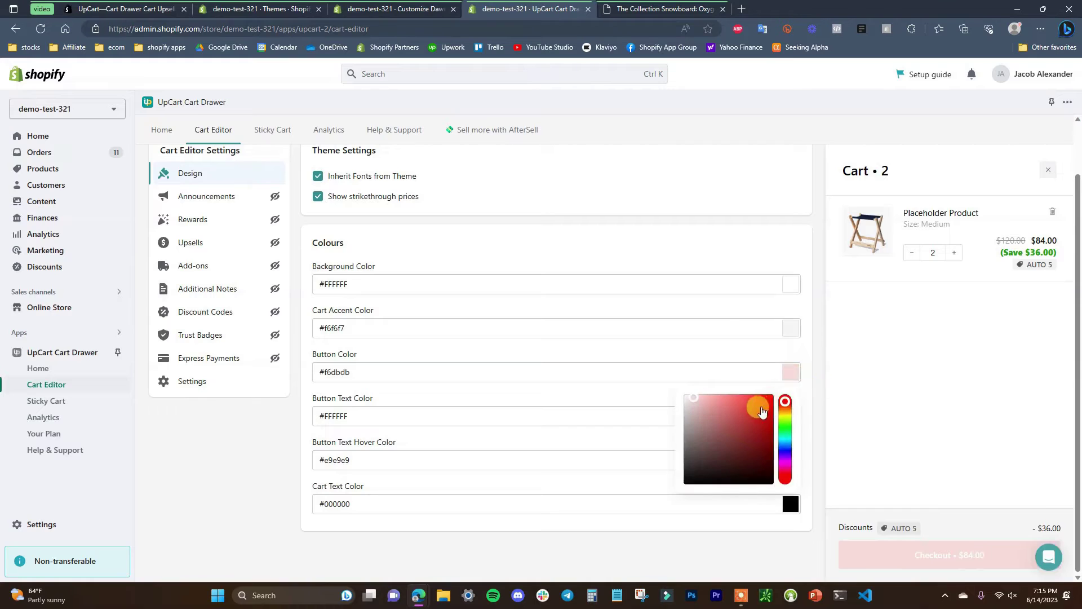
click(805, 398)
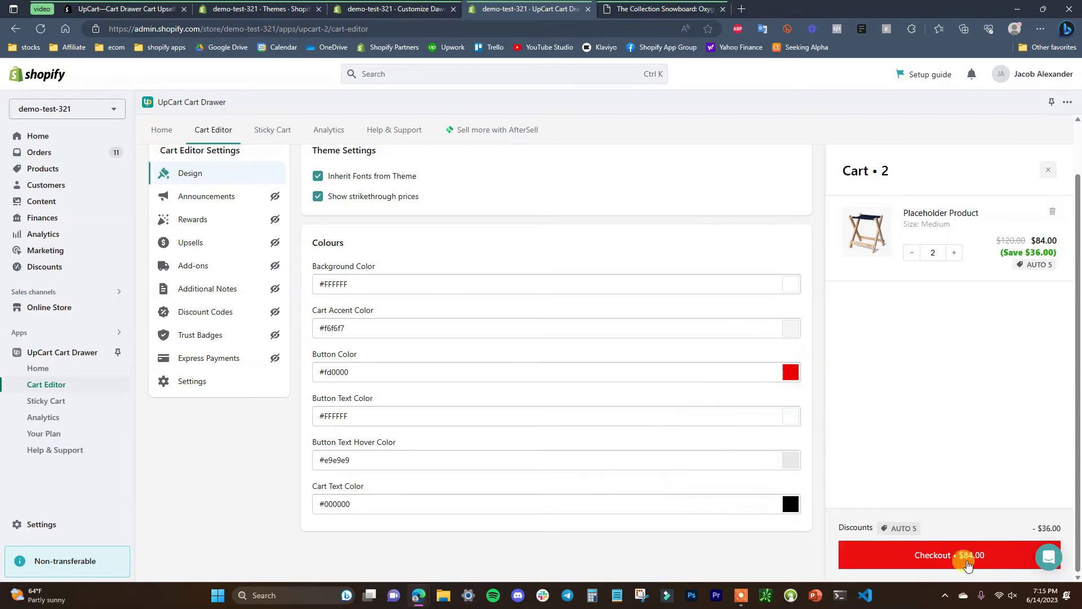
Check the cart drawer on the storefront, then set the Button Color in the Cart Editor back to black (#000000)
click(671, 8)
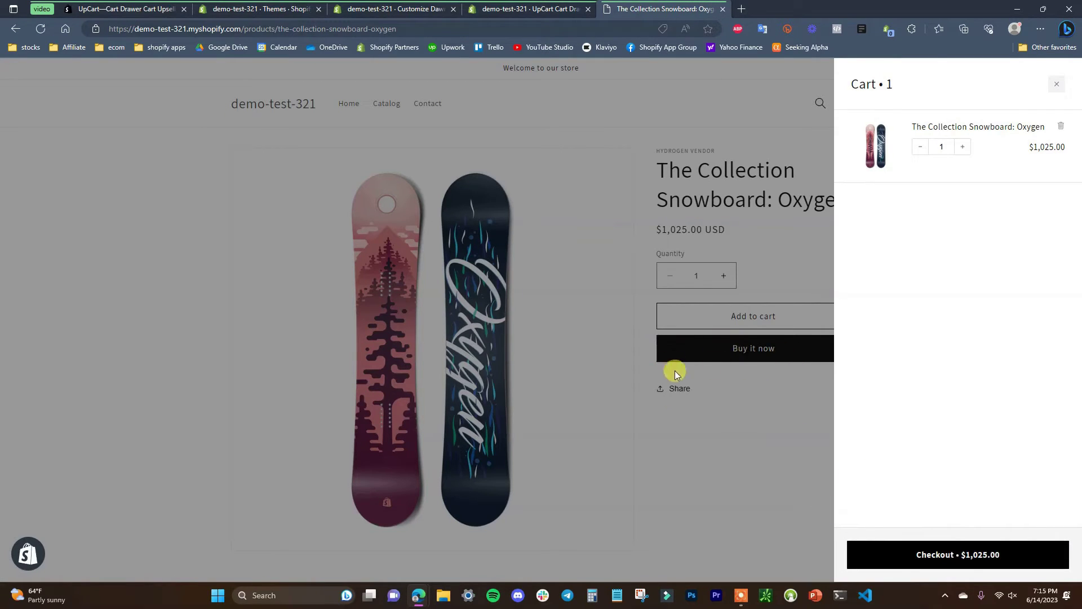
key(ctrl+shift+Tab)
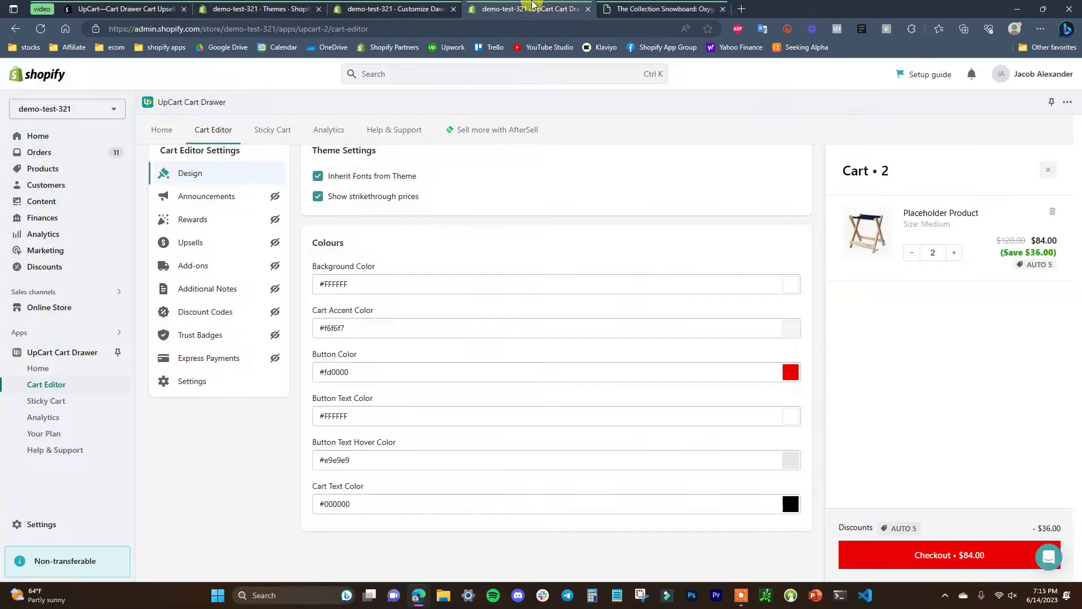
click(791, 372)
drag(756, 459, 789, 502)
click(819, 410)
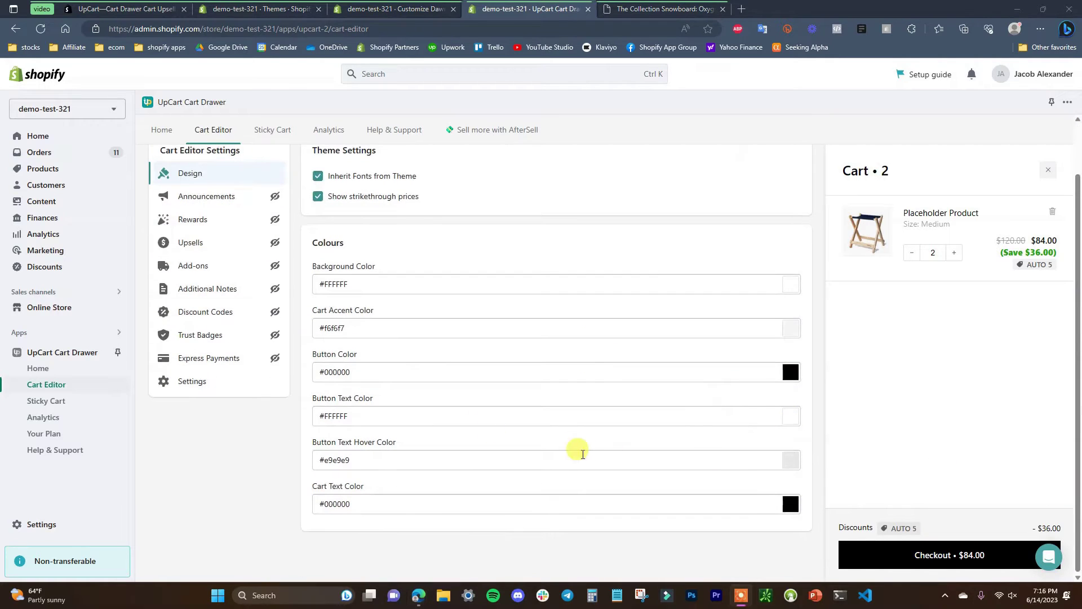
Enable announcements in the cart drawer and set the announcement timer to 02:00 minutes
scroll(582, 459, up, 1)
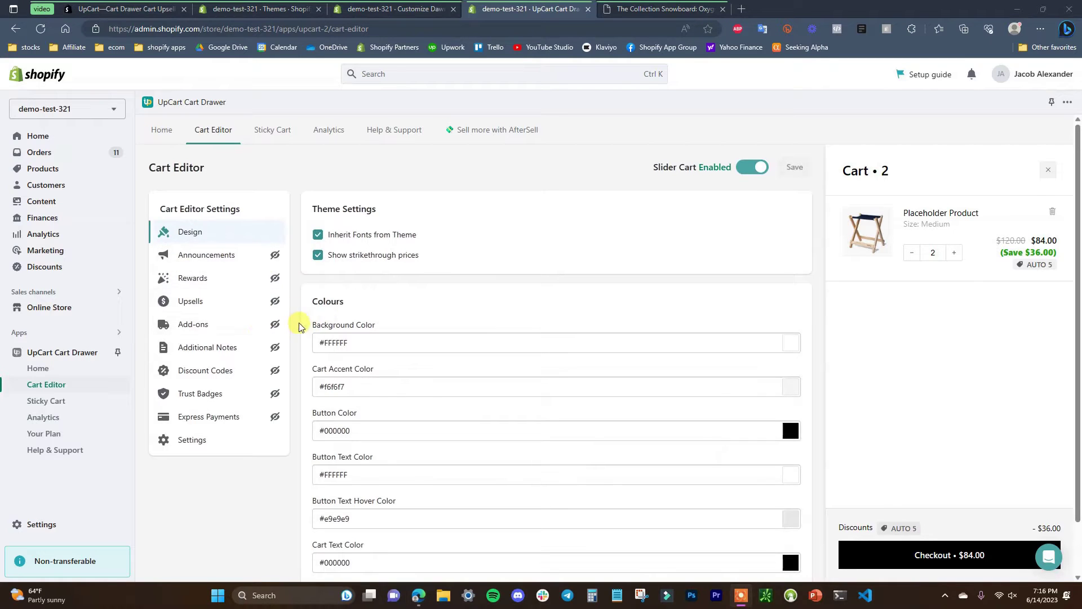
click(226, 257)
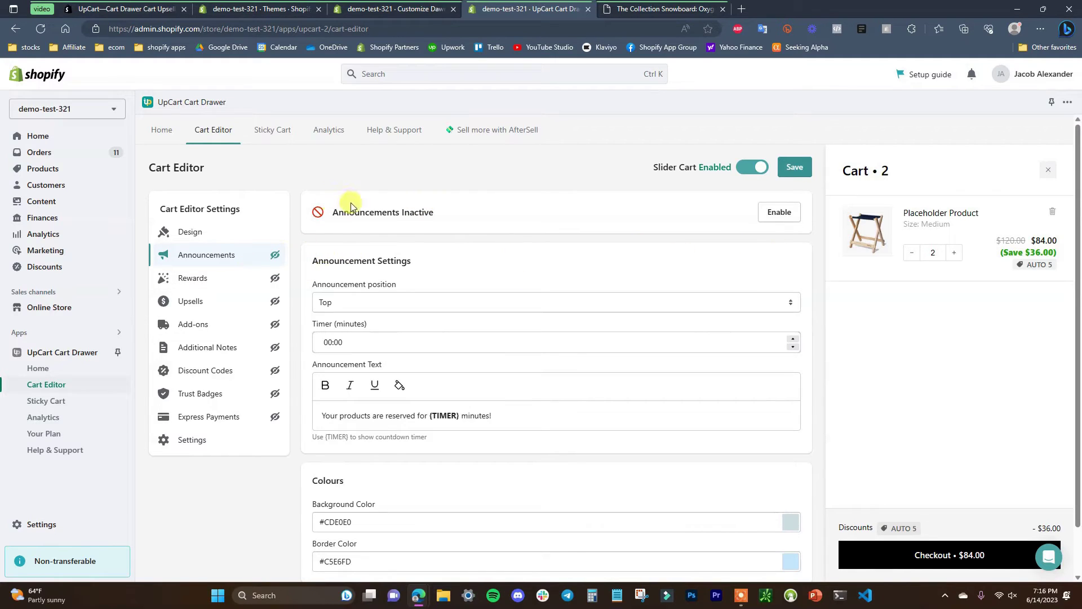
click(783, 219)
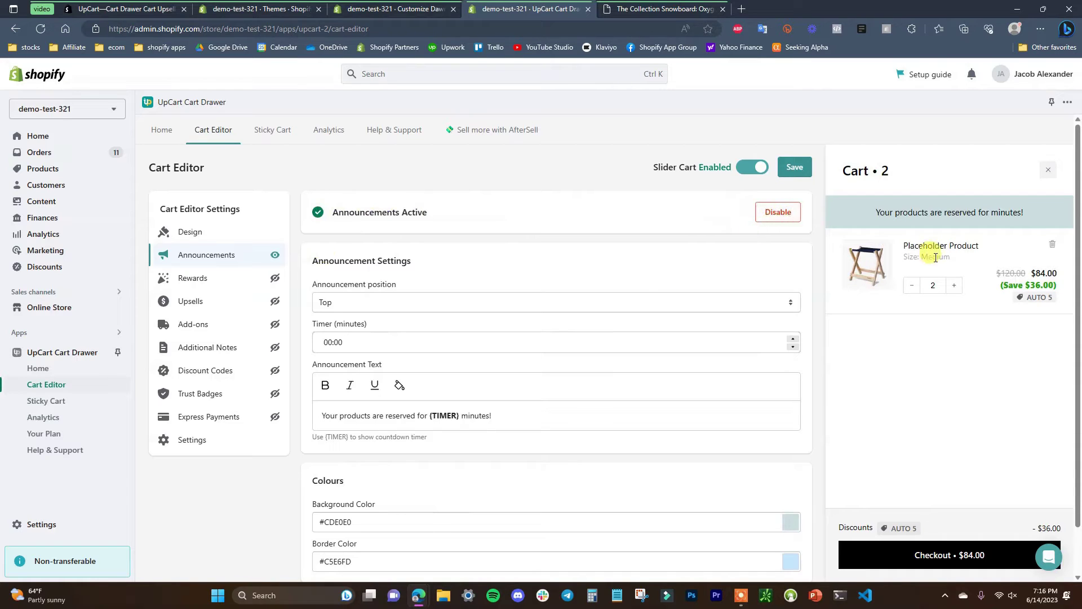
click(775, 219)
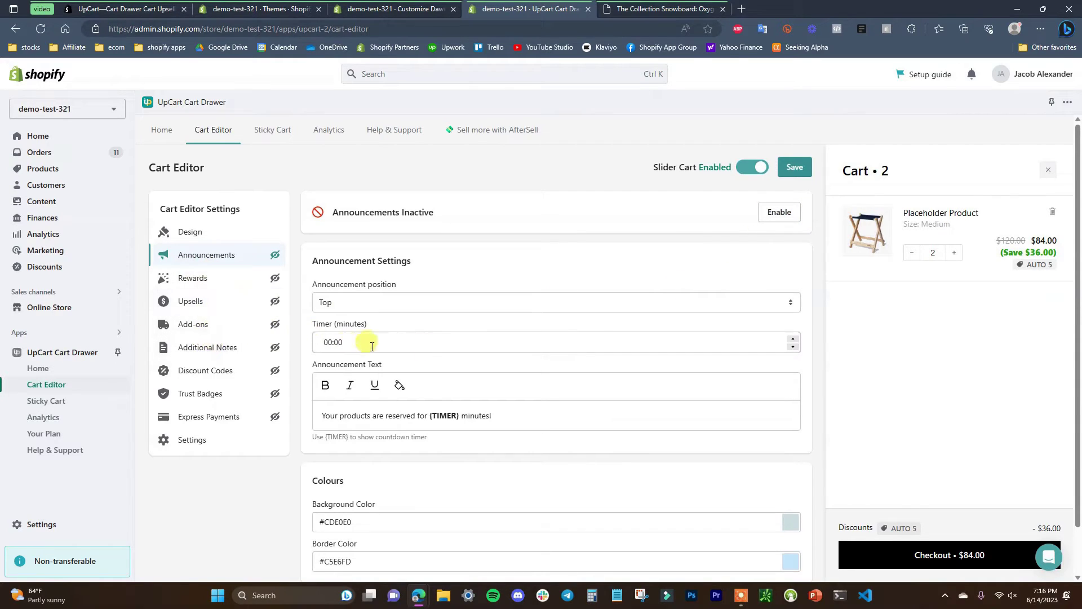
click(780, 214)
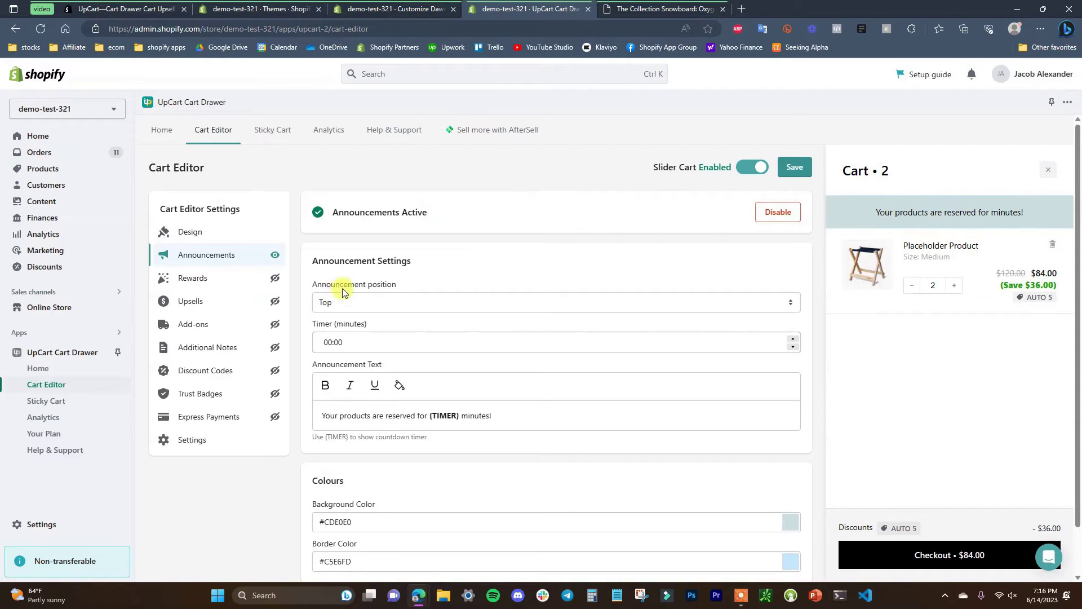
scroll(342, 292, down, 1)
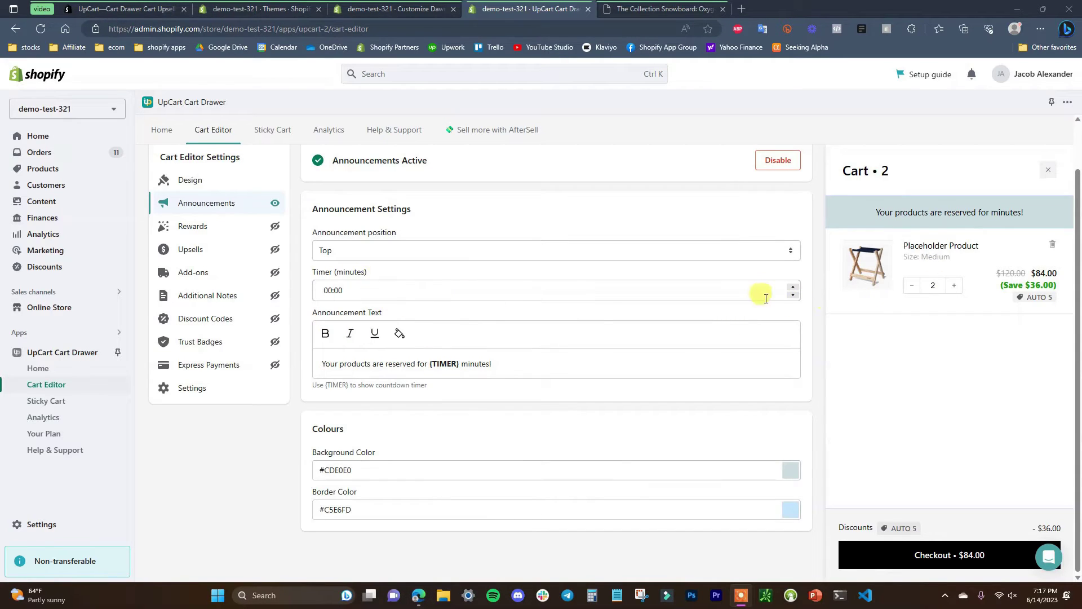
click(793, 287)
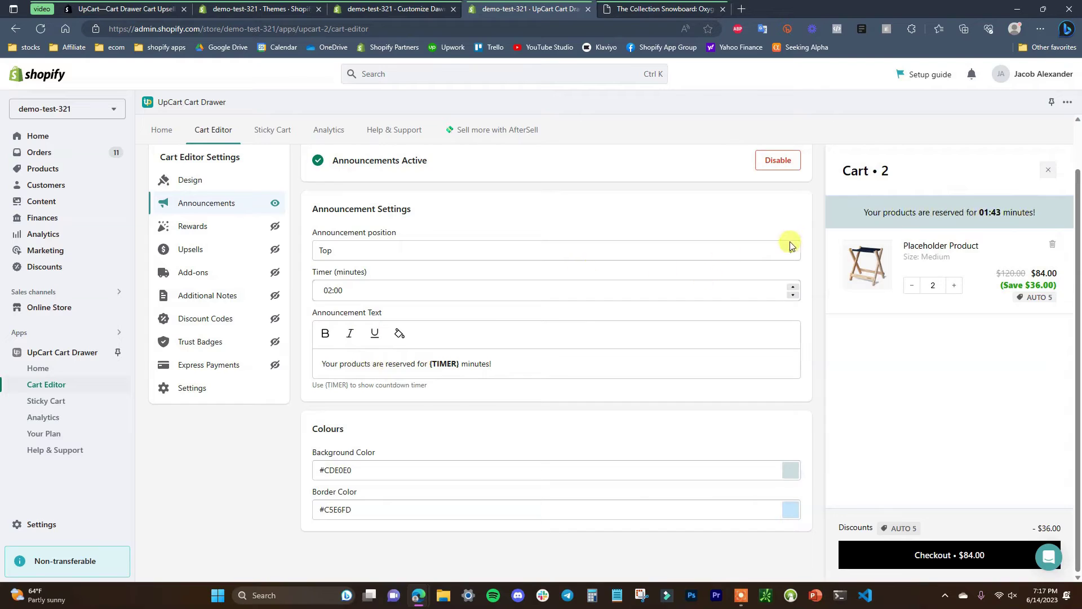
Try the announcement position Bottom and switch it back to Top
click(775, 251)
click(501, 280)
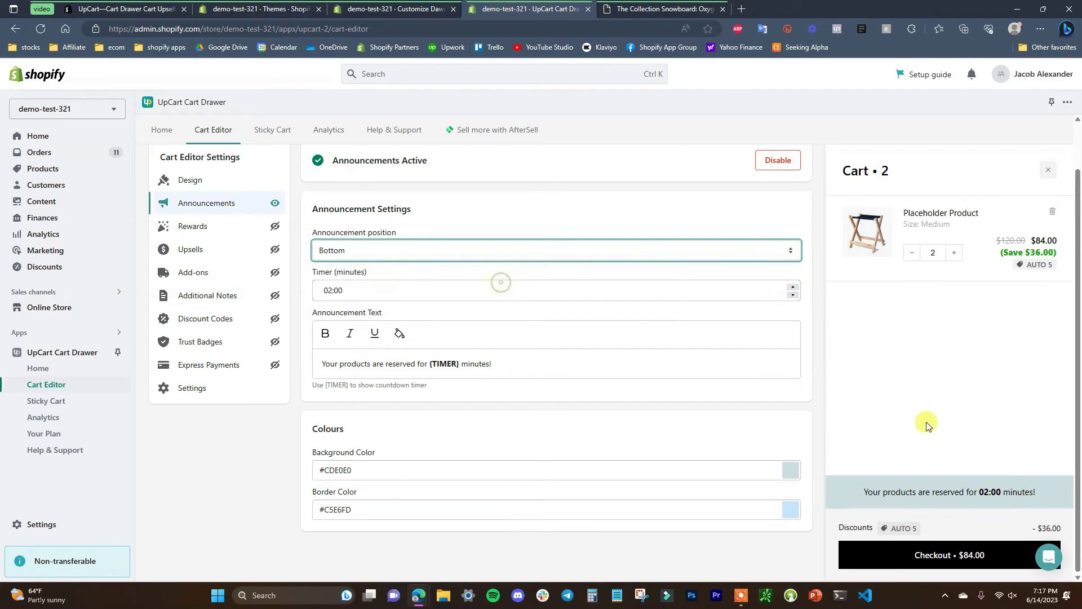
click(655, 254)
click(513, 269)
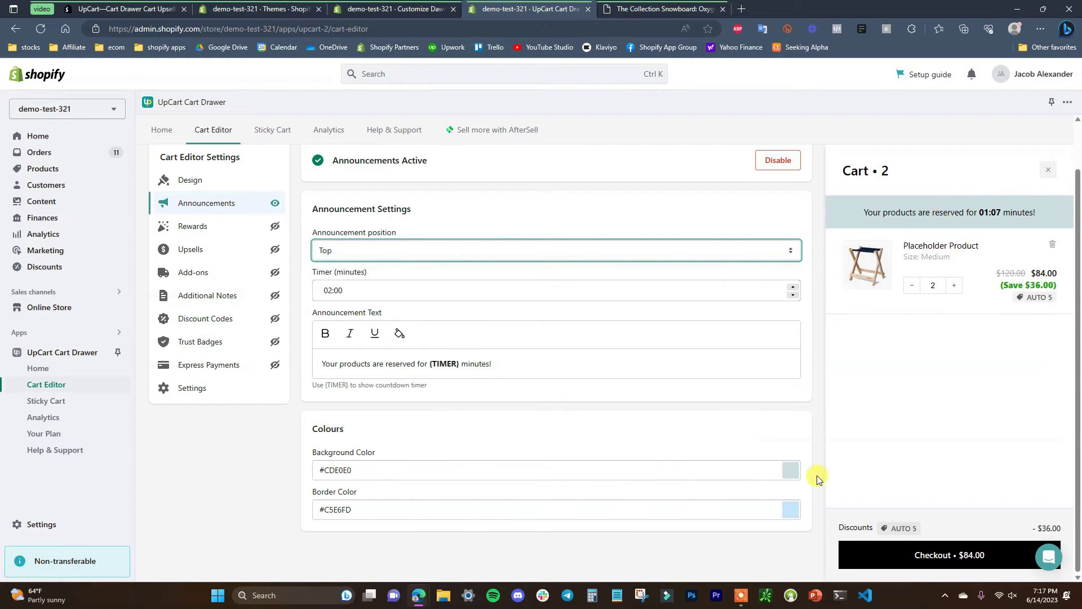
Set the announcement's background color to light red (#ff5959)
click(791, 471)
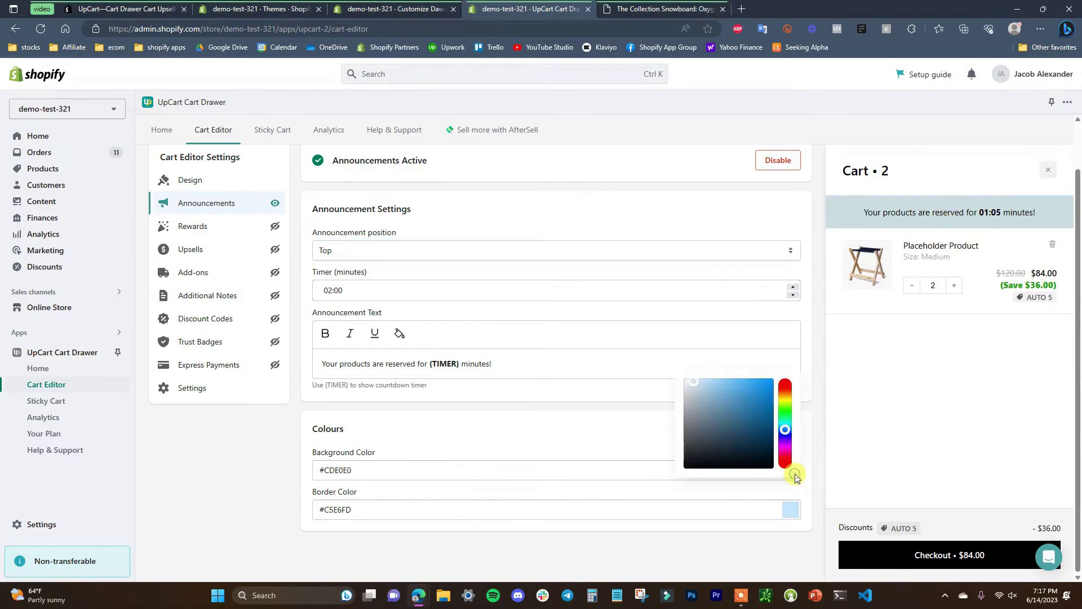
click(786, 398)
click(793, 473)
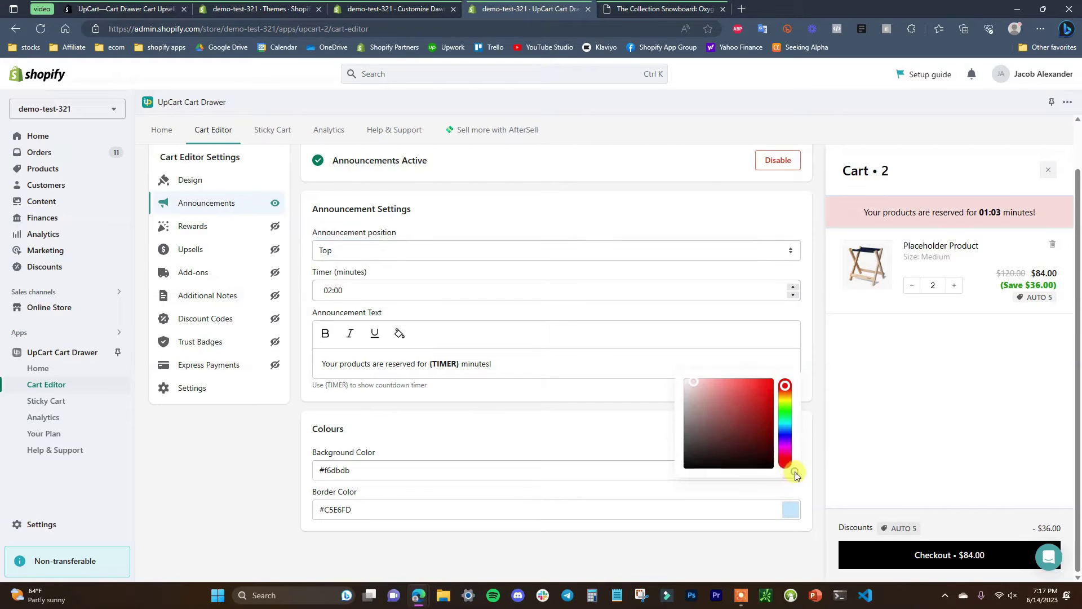
drag(733, 407, 744, 376)
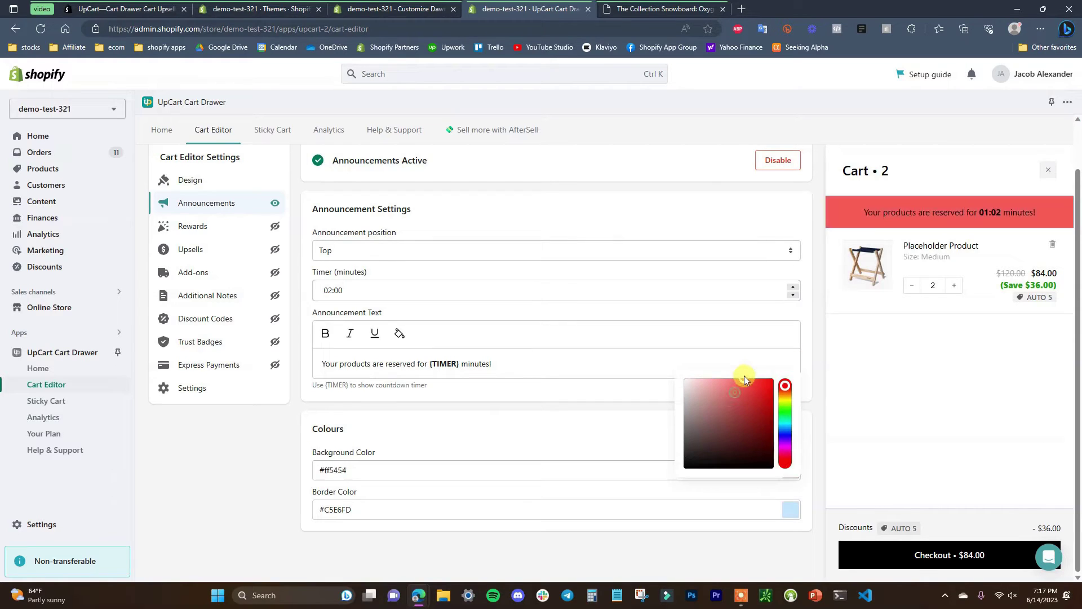
click(818, 444)
Enable rewards in the cart drawer and review the Reward Basis options, keeping Cart Total
scroll(792, 444, up, 2)
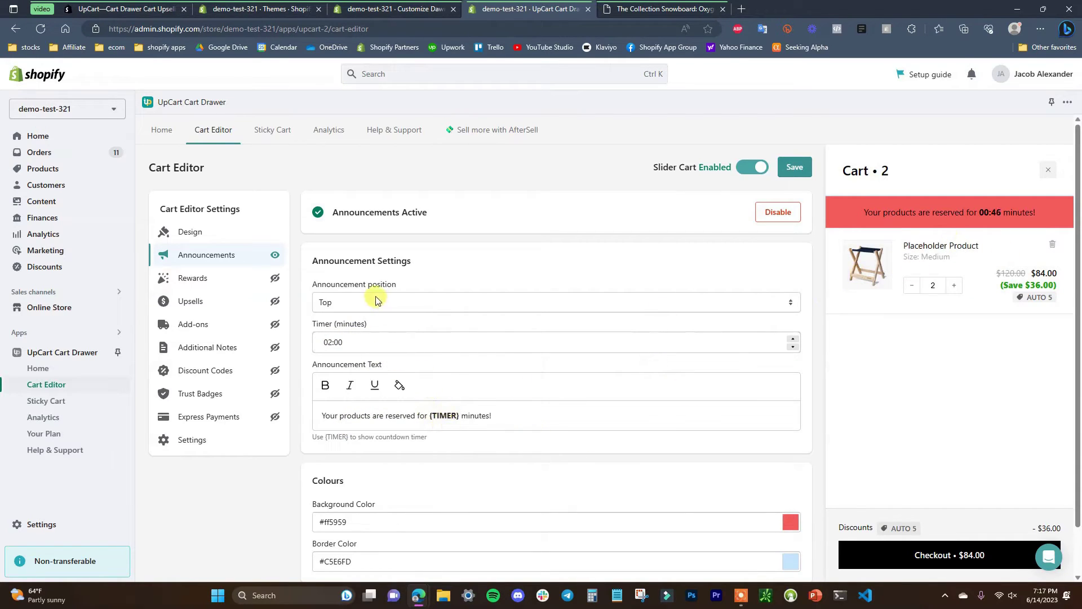
click(223, 289)
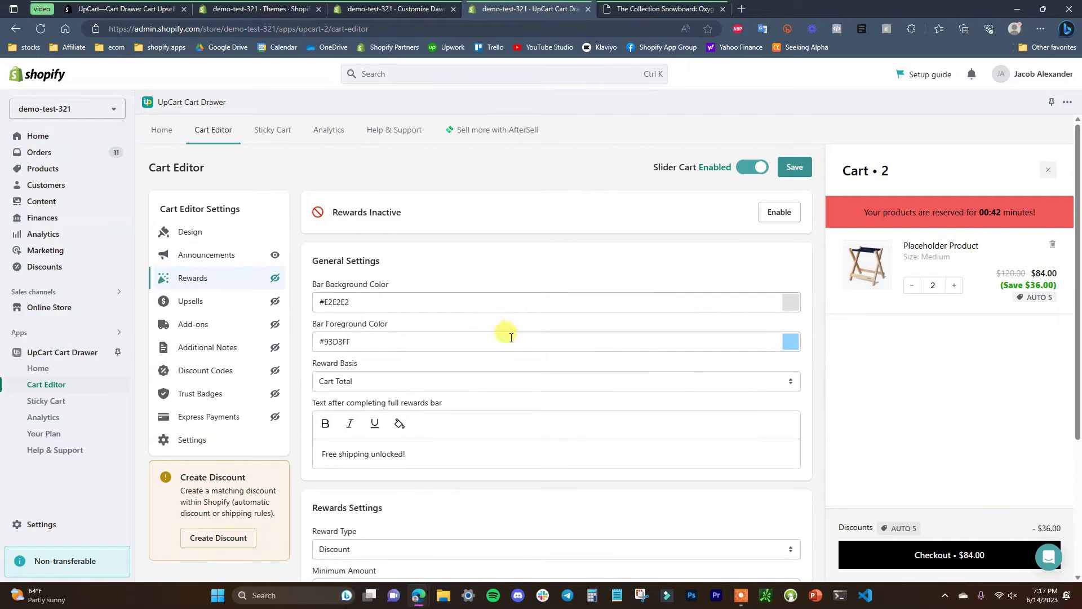
click(779, 212)
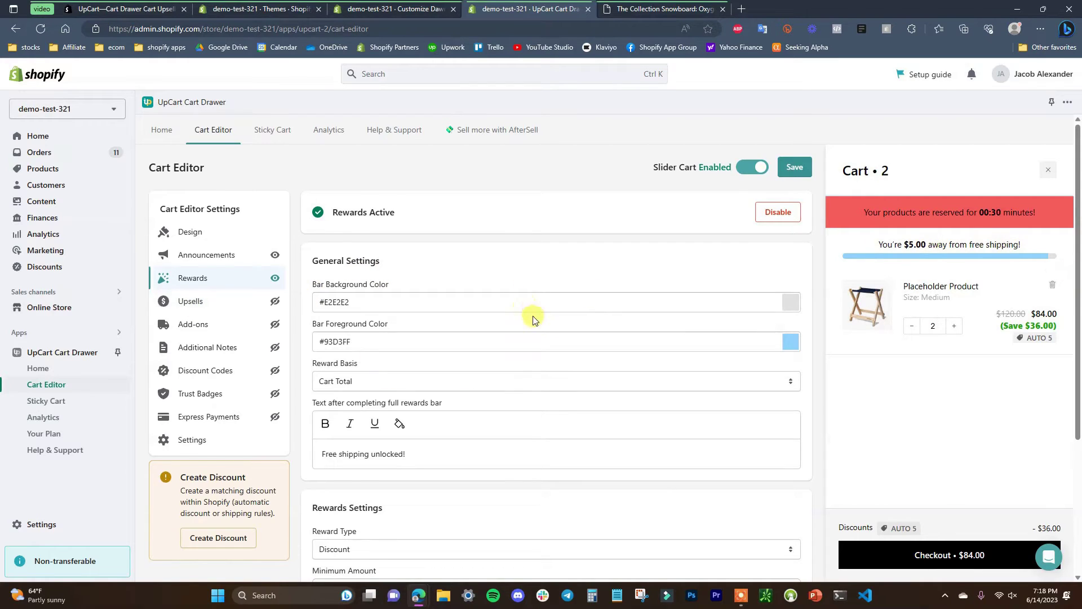
scroll(541, 316, down, 1)
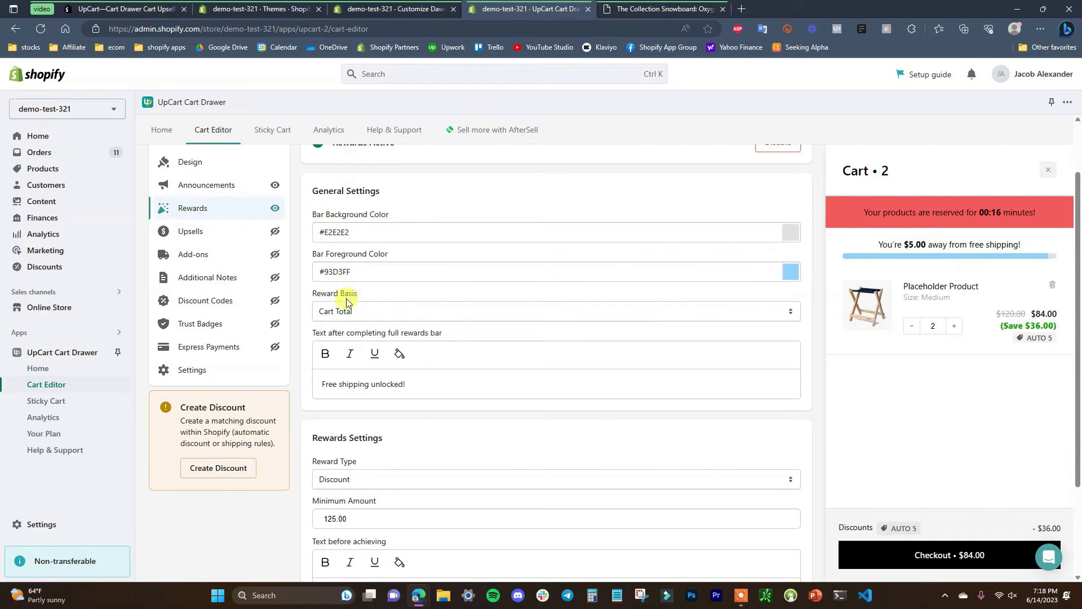
click(420, 311)
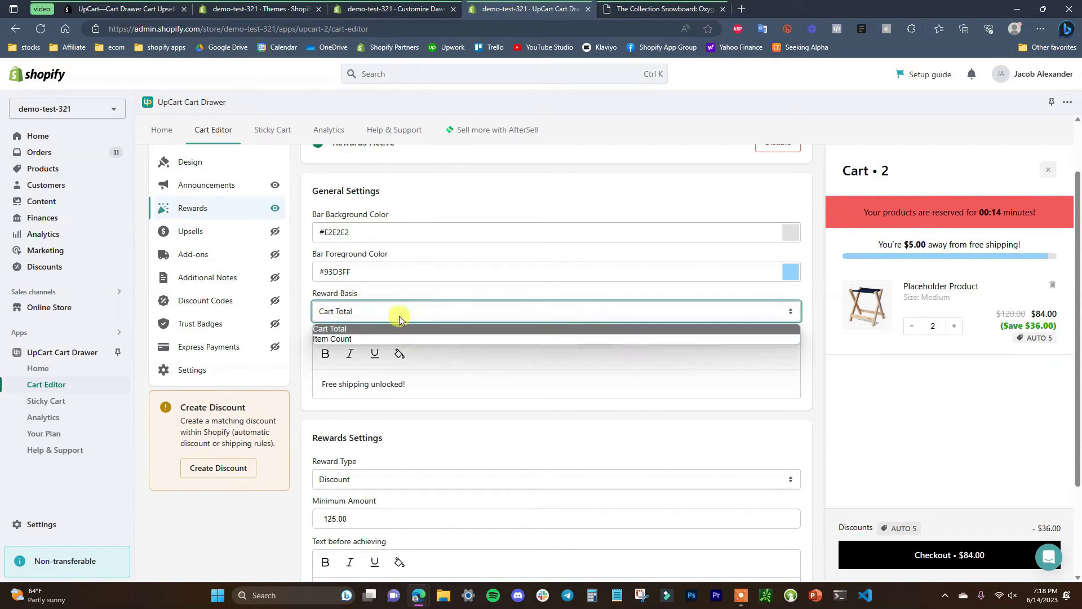
click(405, 301)
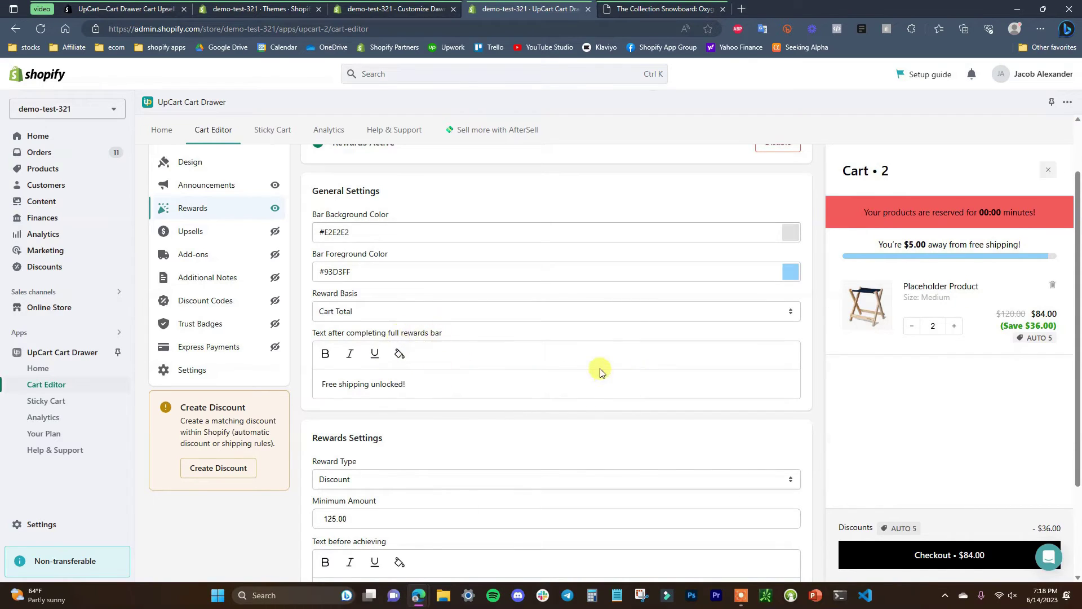
Set the reward's minimum amount to 50.00
scroll(600, 372, down, 1)
double_click(339, 450)
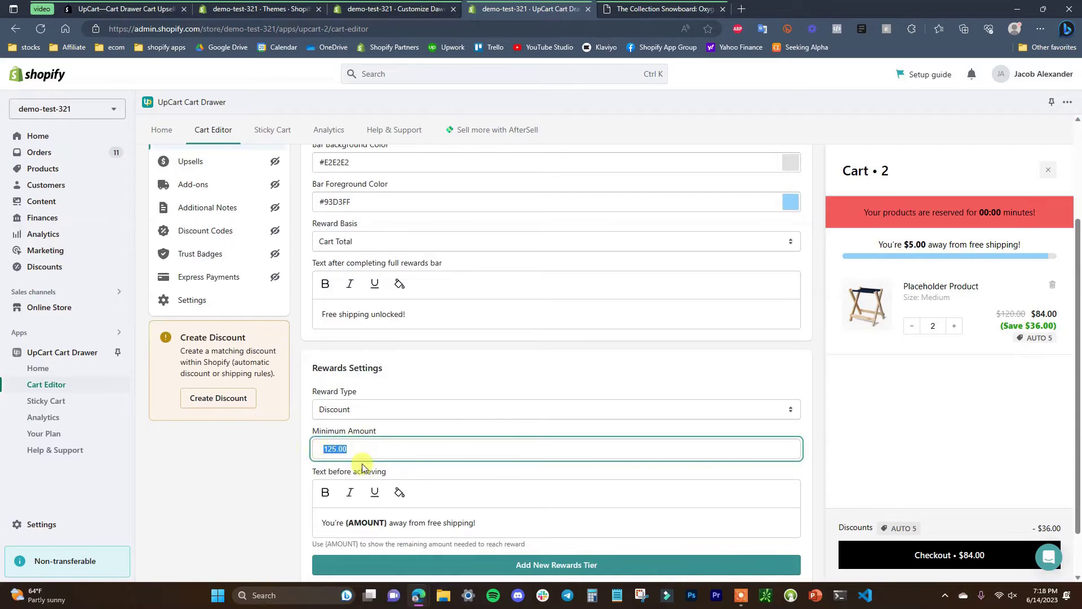
text(5)
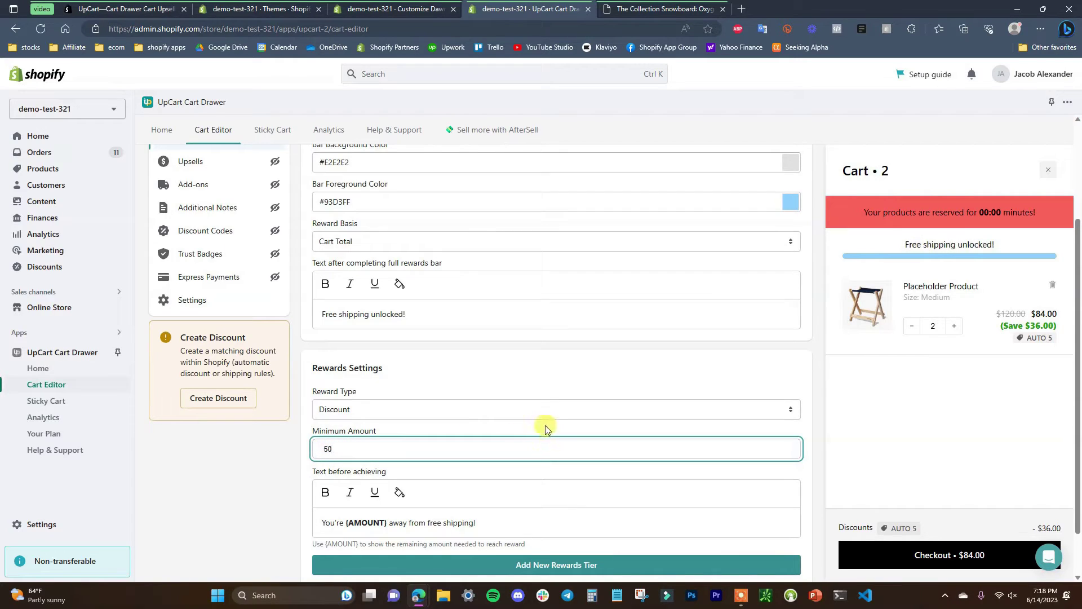
text(0)
click(530, 383)
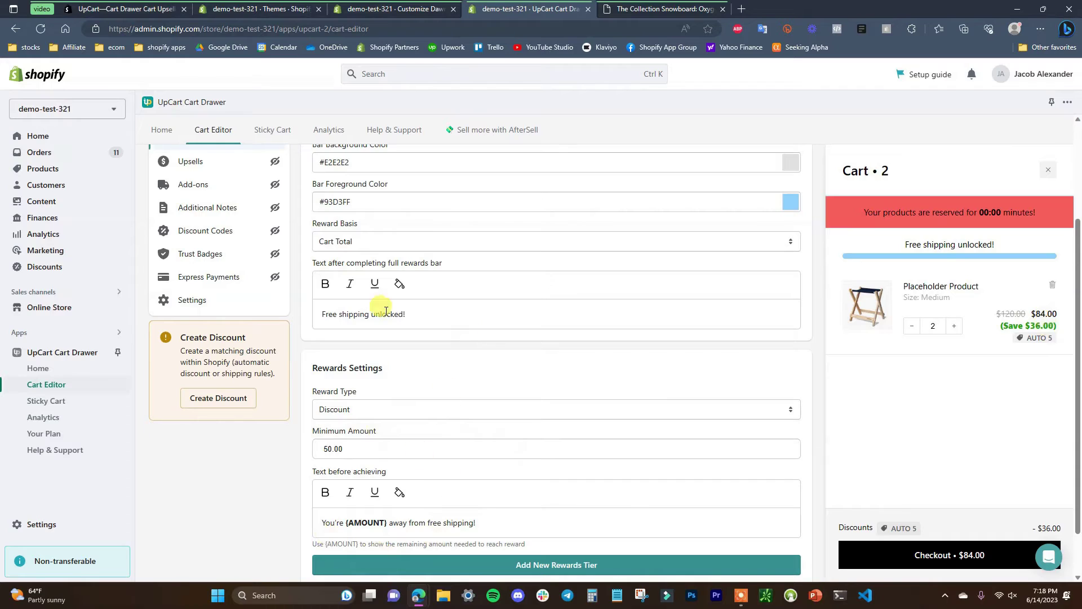
Change the Reward Type in the rewards settings to Shipping
scroll(433, 395, up, 2)
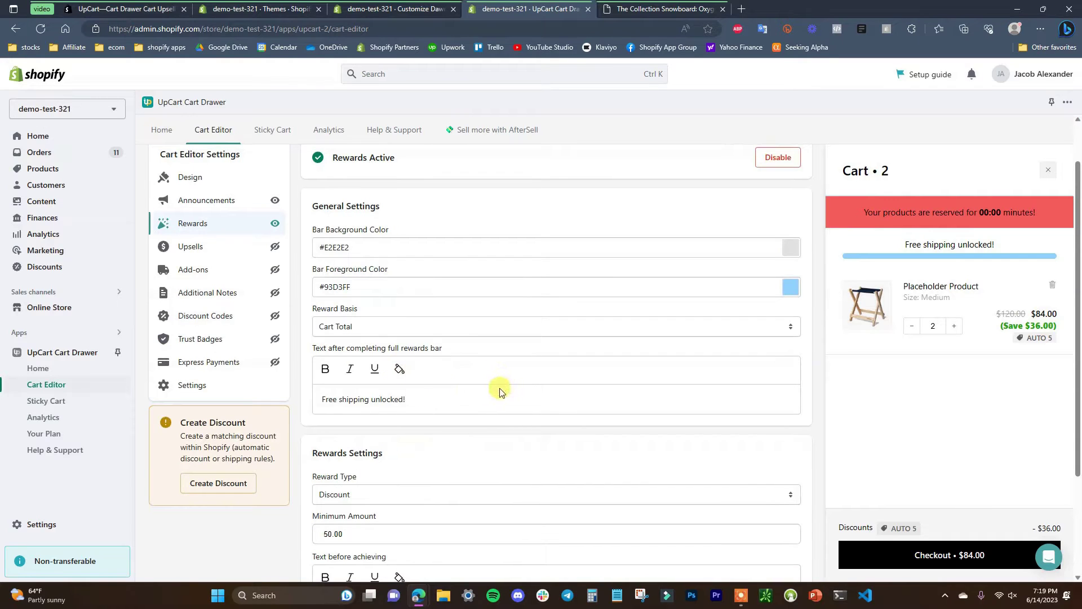
scroll(496, 389, down, 2)
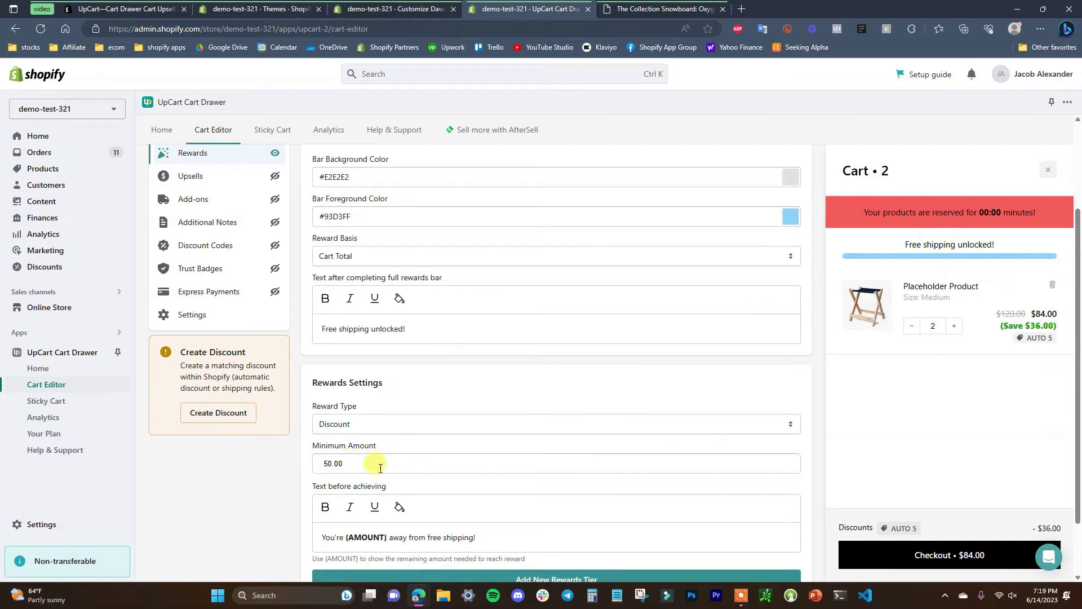
scroll(430, 354, up, 3)
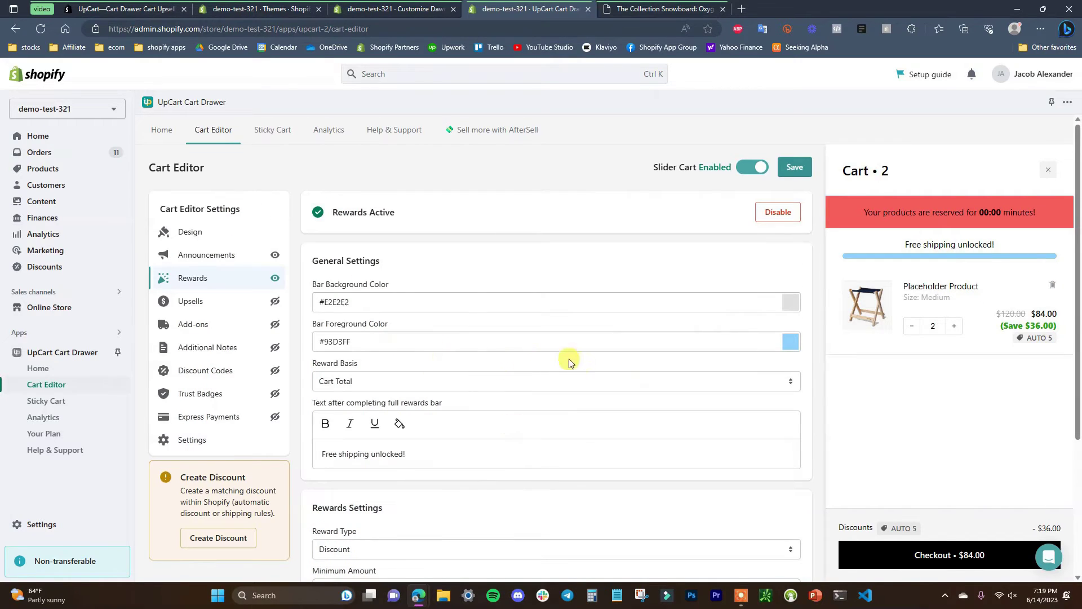
scroll(443, 462, down, 3)
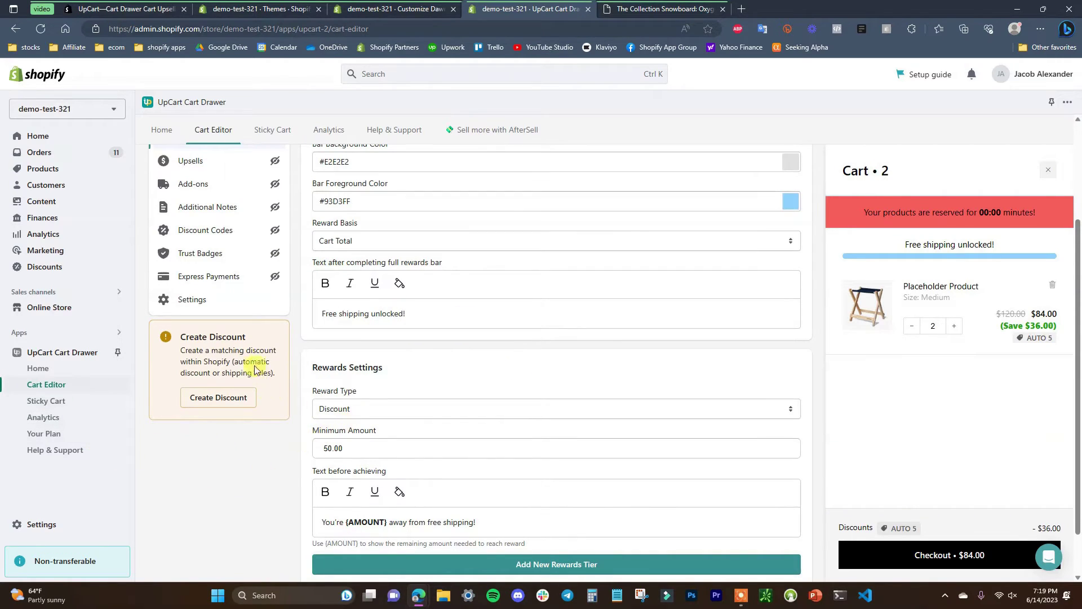
click(443, 410)
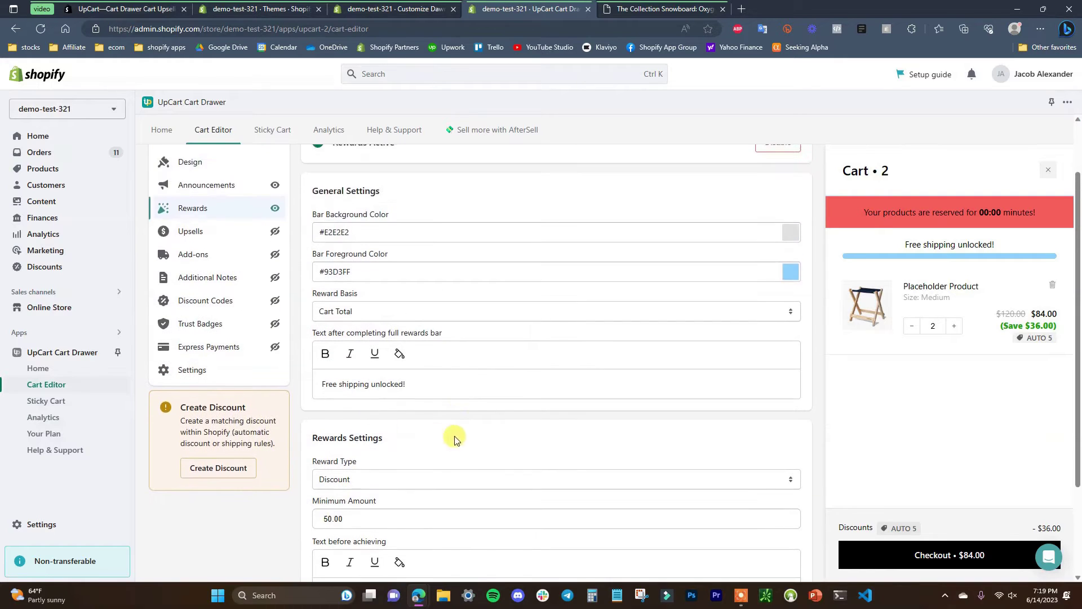
click(413, 439)
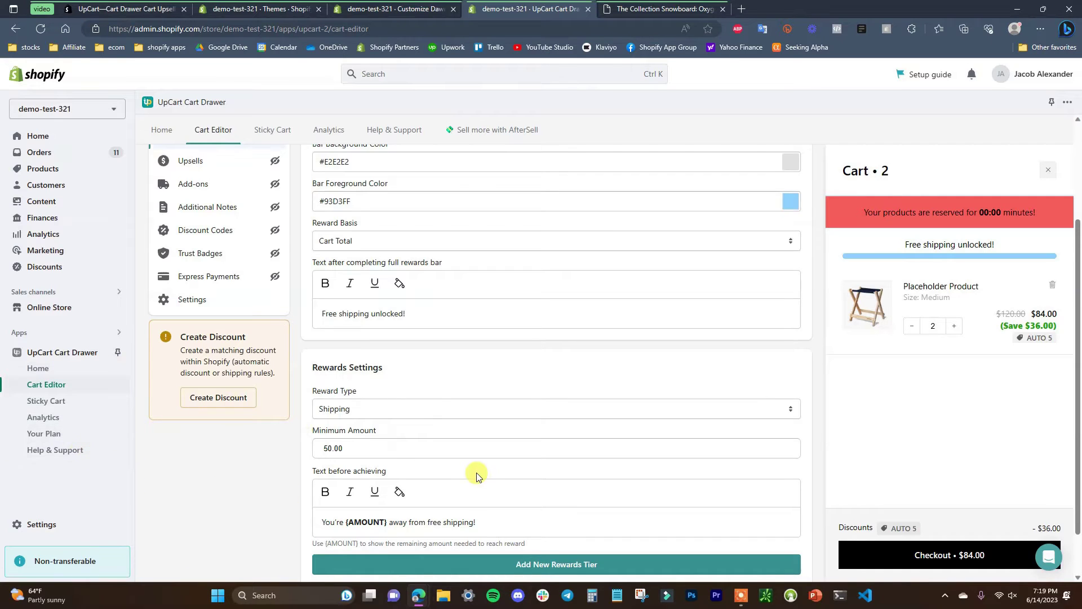
Enable upsells in the cart drawer, and try AI recommended upsells before switching that option back off
scroll(430, 500, up, 1)
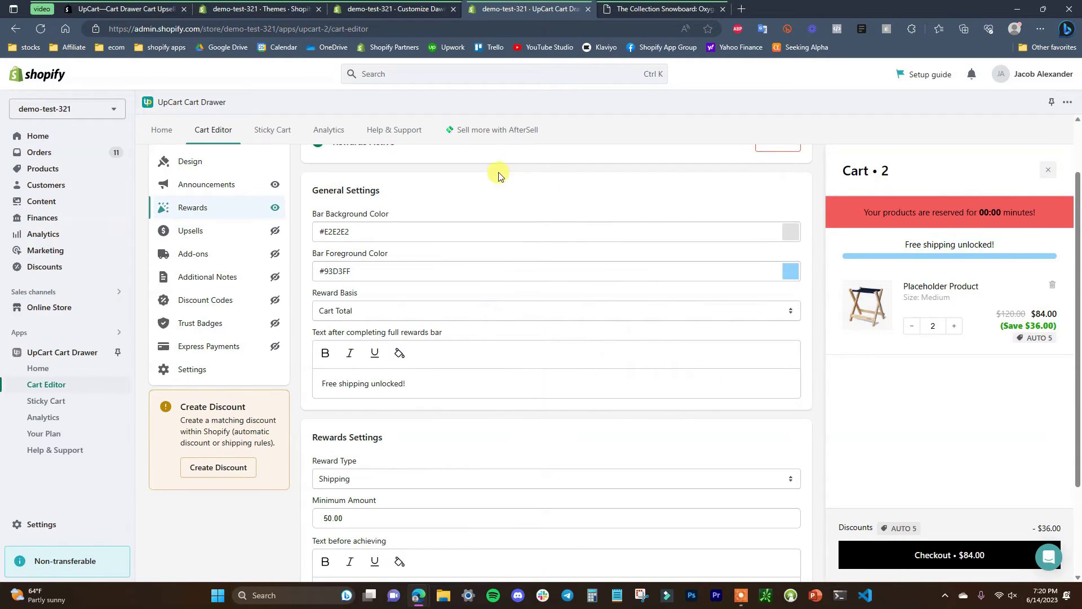
click(214, 239)
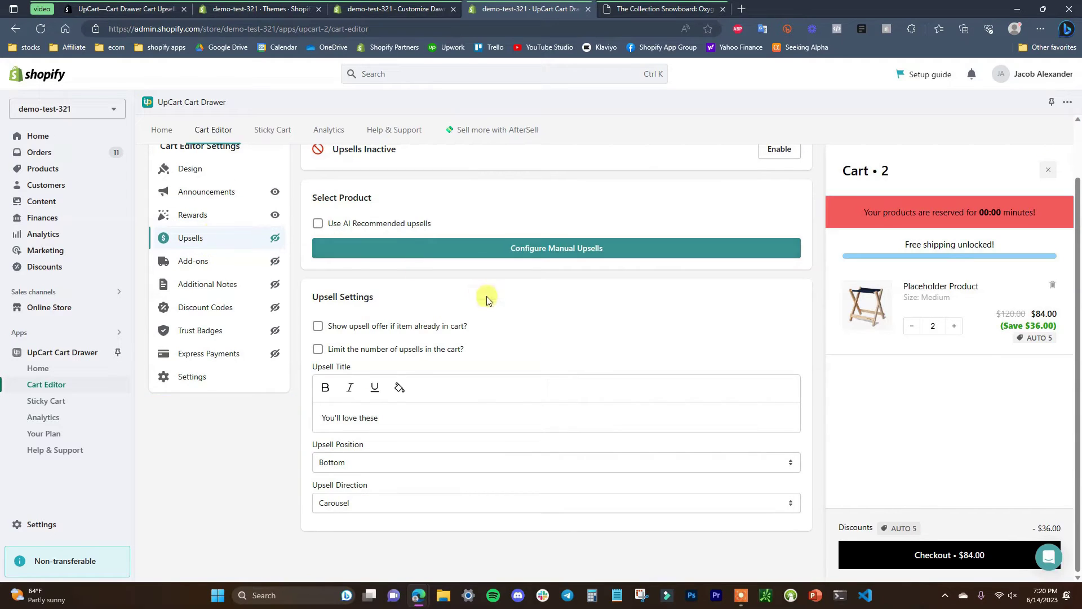
scroll(487, 298, up, 1)
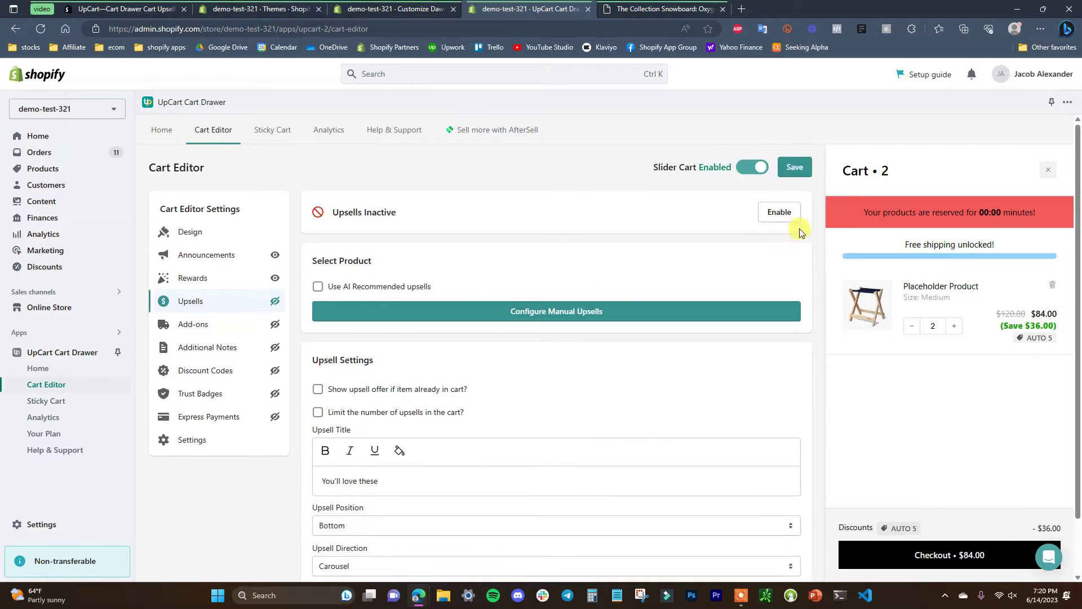
click(781, 213)
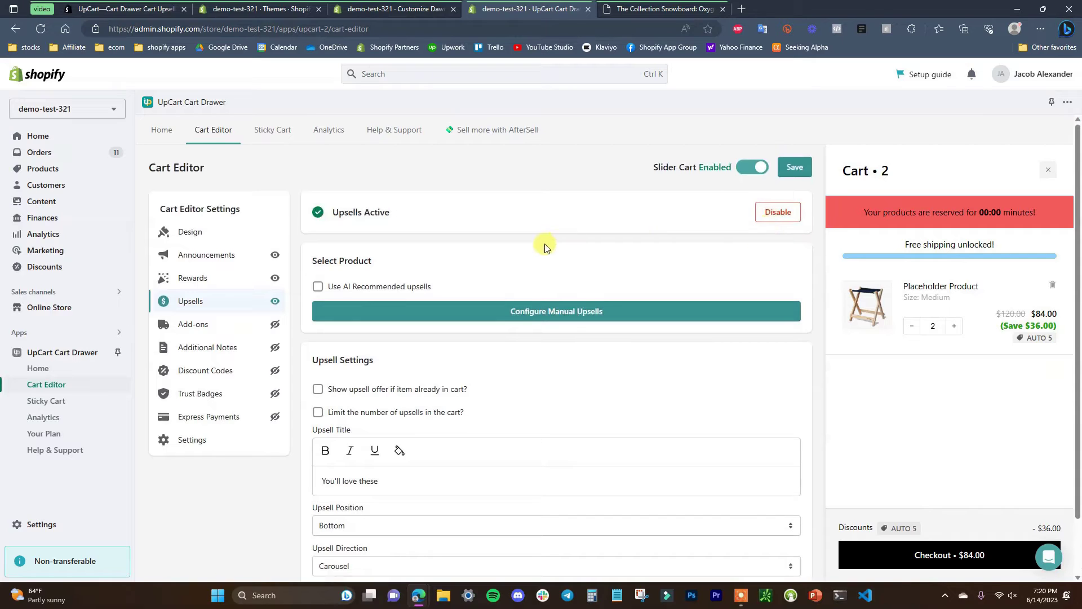
scroll(570, 274, down, 1)
scroll(573, 282, up, 1)
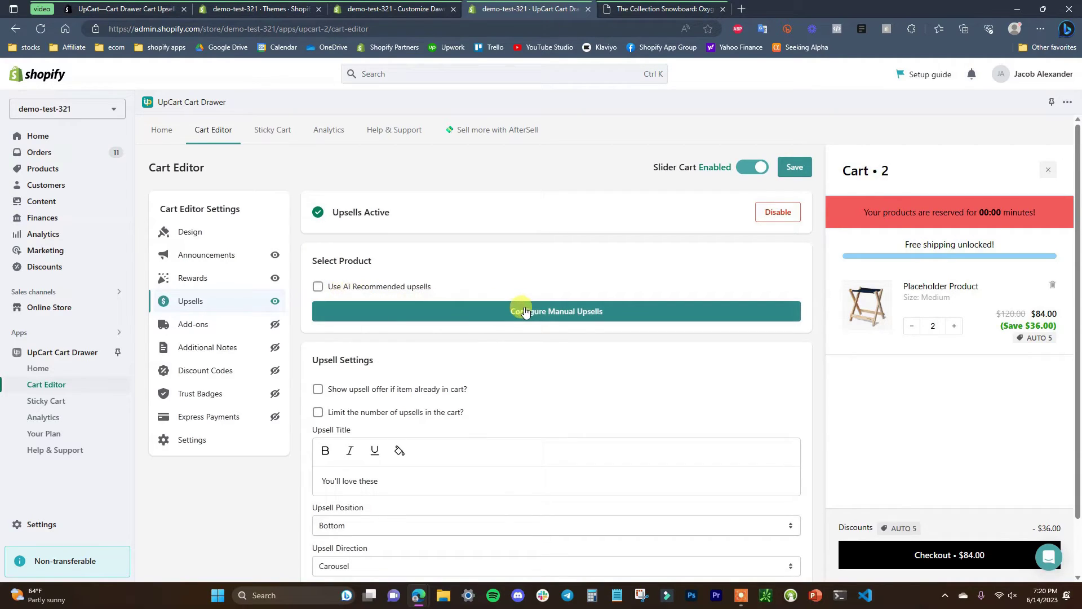
click(399, 288)
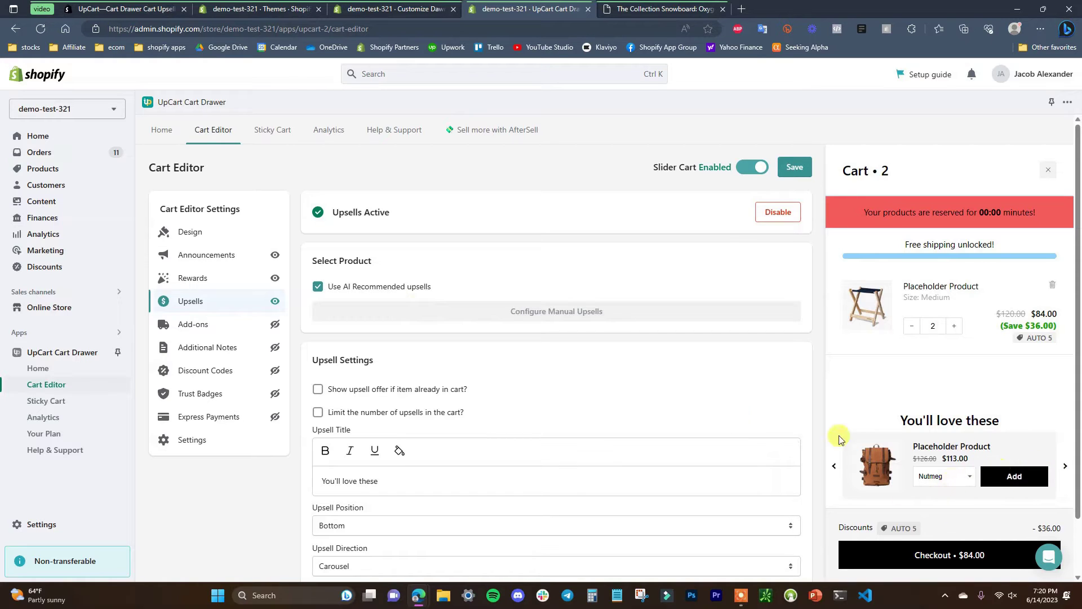
click(416, 287)
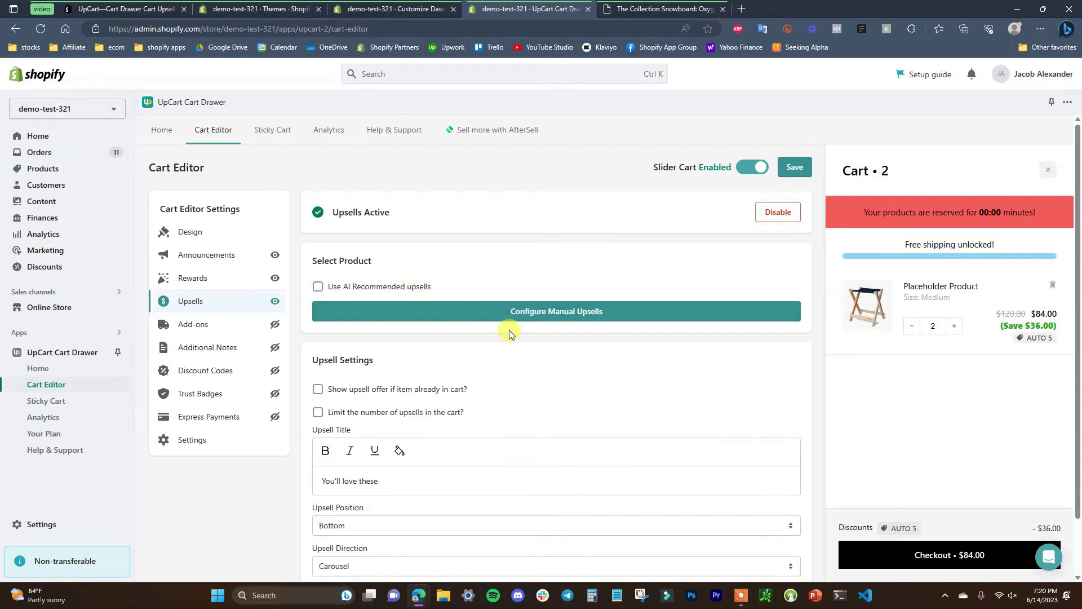
Start a new manual upsell and browse the products and collections offered as its specific trigger, closing the selection without choosing any
click(556, 321)
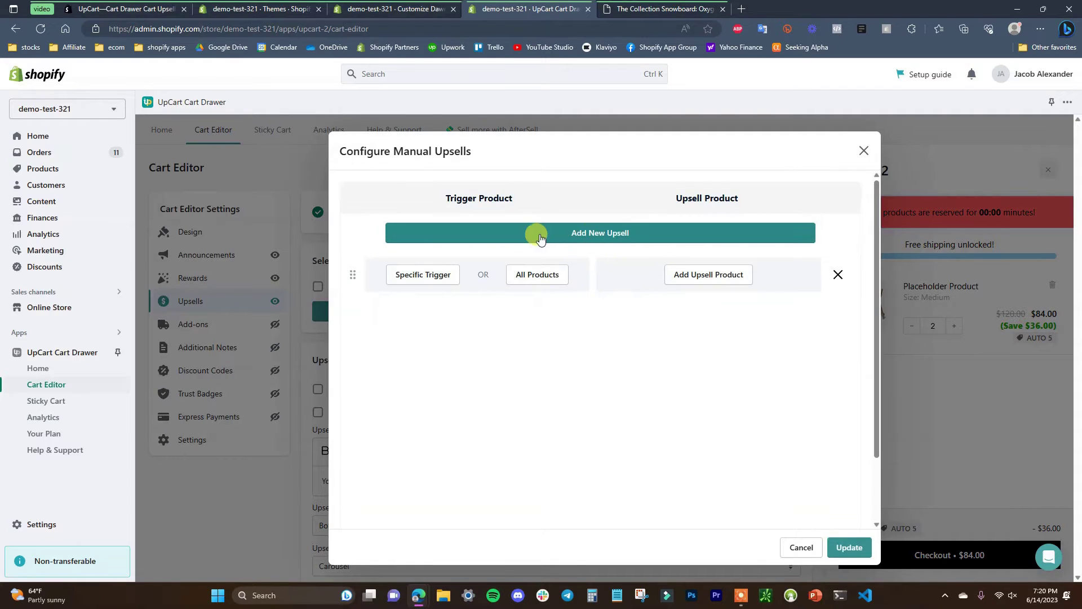
click(581, 237)
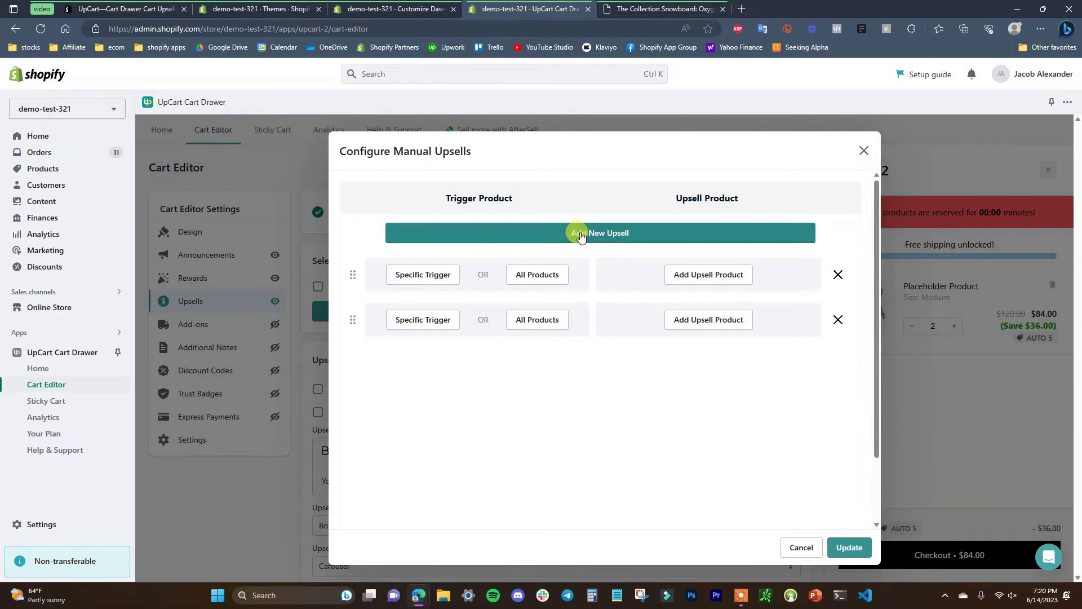
click(443, 284)
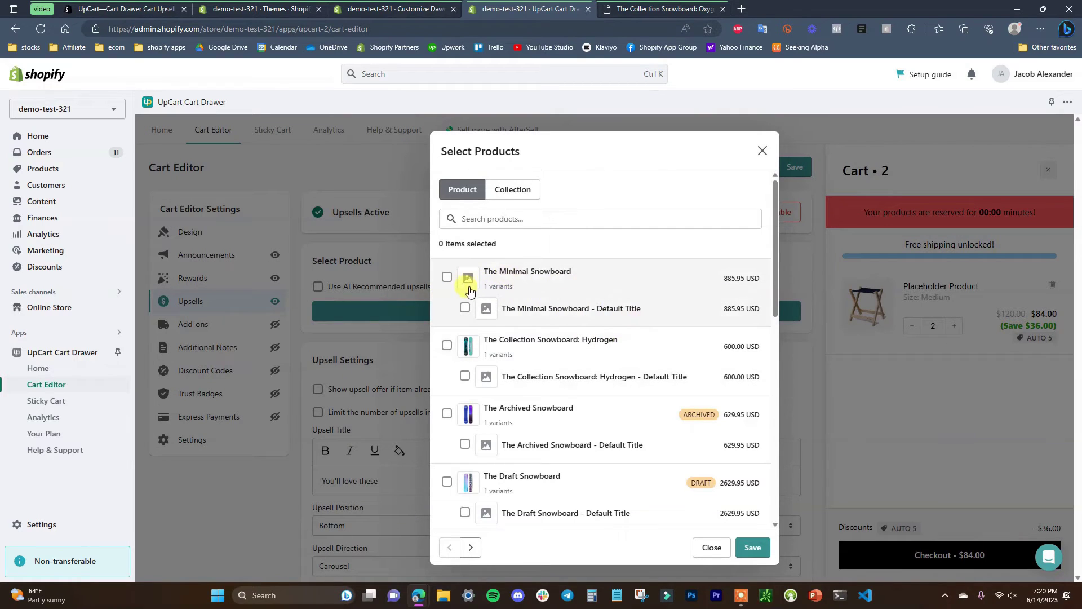
scroll(488, 344, down, 2)
scroll(540, 411, up, 2)
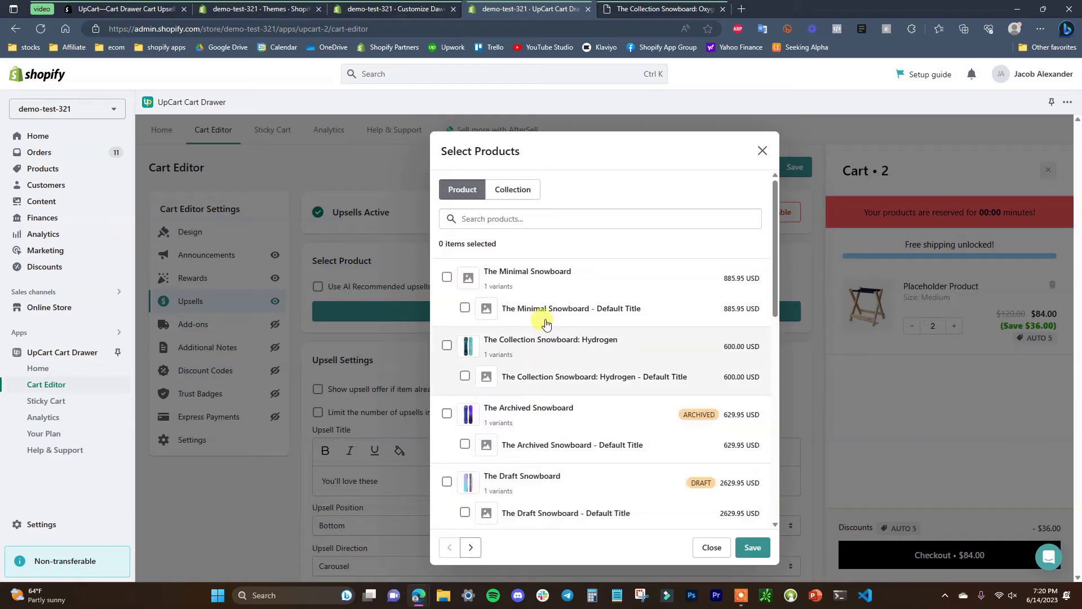
click(513, 188)
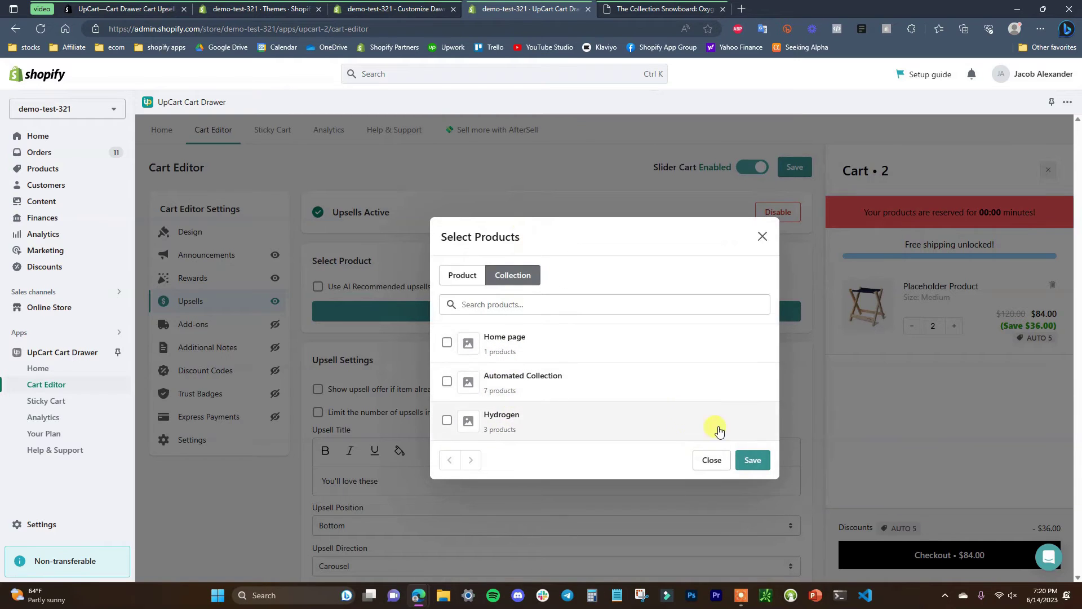
click(763, 238)
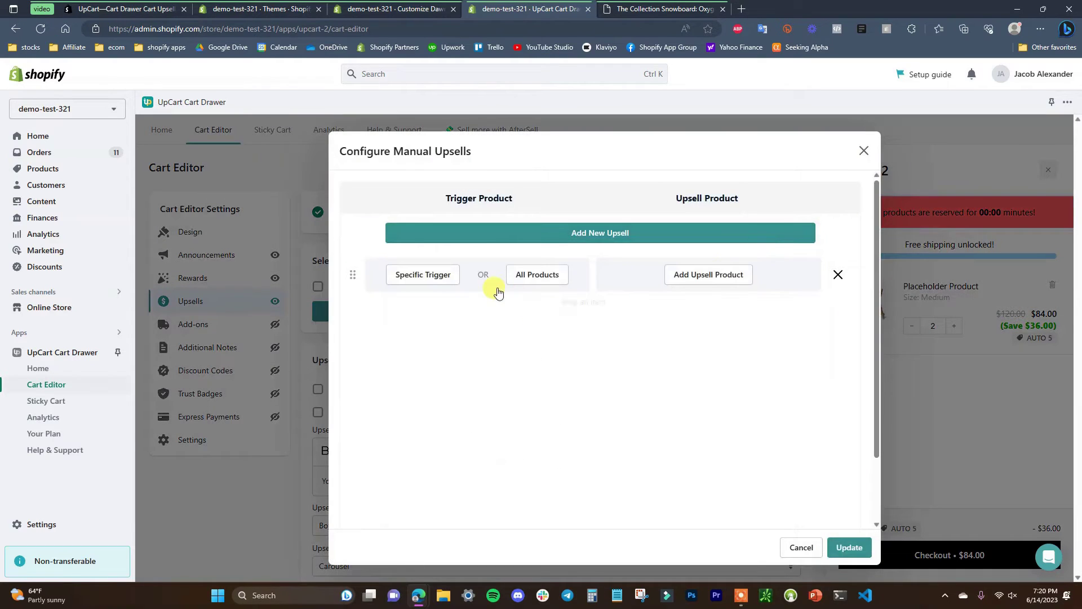
Try All Products as the manual upsell's trigger, browse the available upsell products, and cancel the manual upsell configuration
click(551, 284)
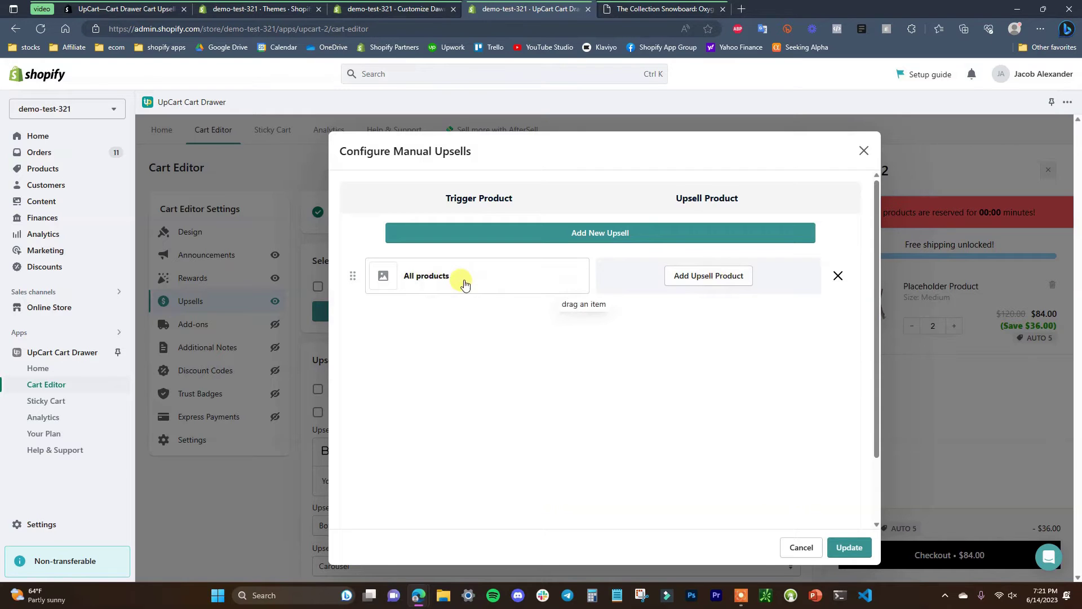
click(723, 280)
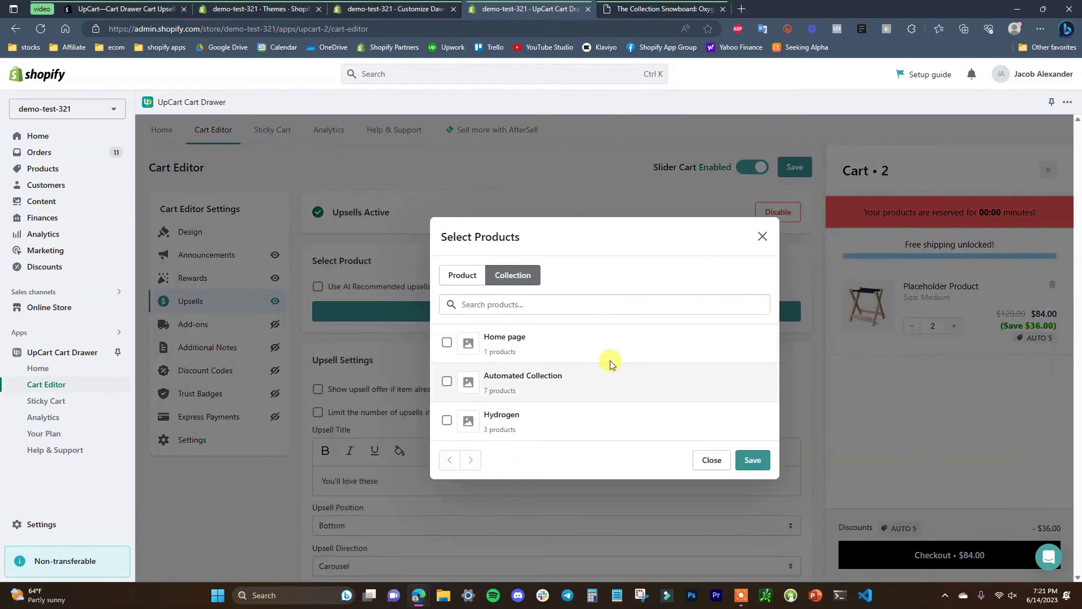
click(454, 275)
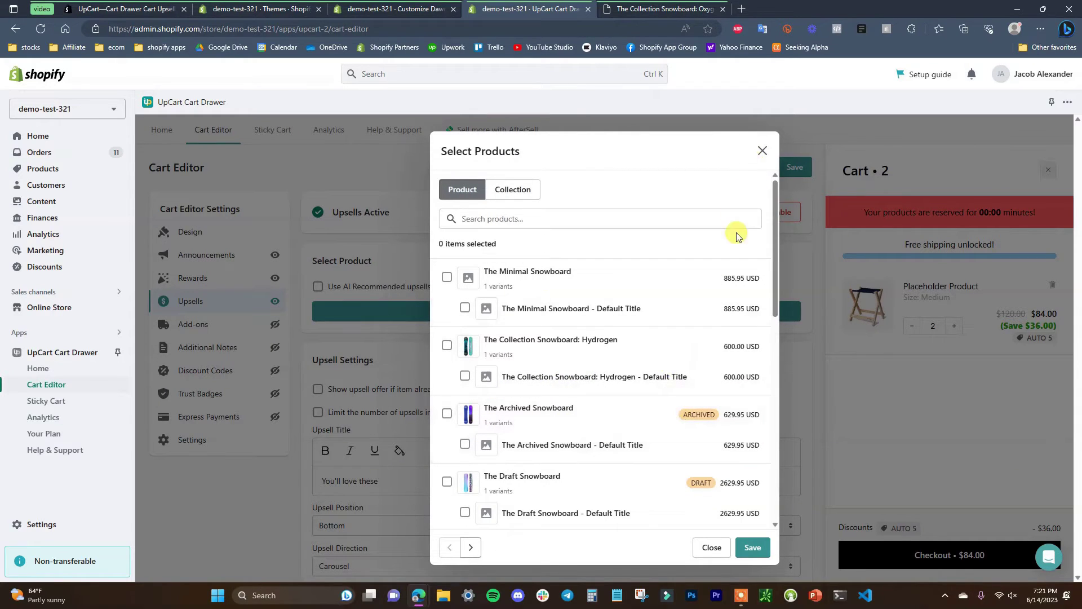
click(761, 152)
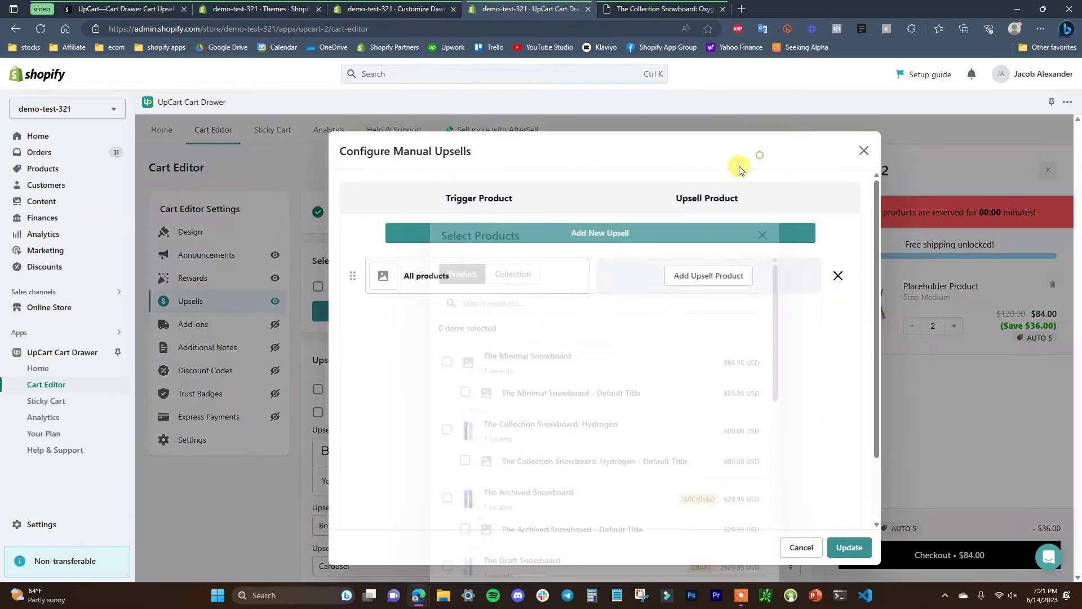
click(801, 555)
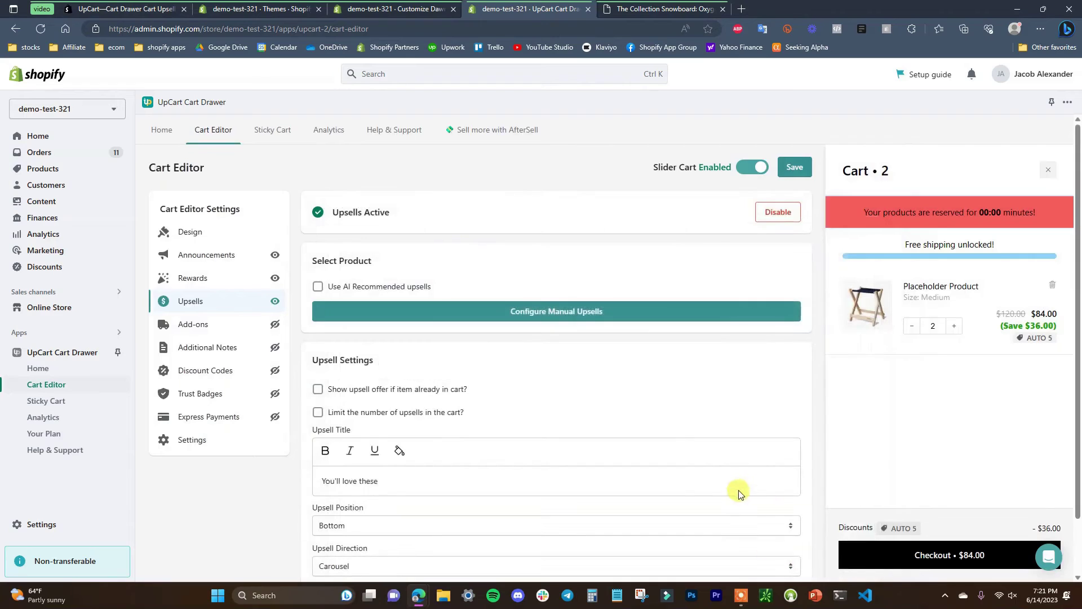
Turn on AI recommended upsells for the cart drawer
click(383, 287)
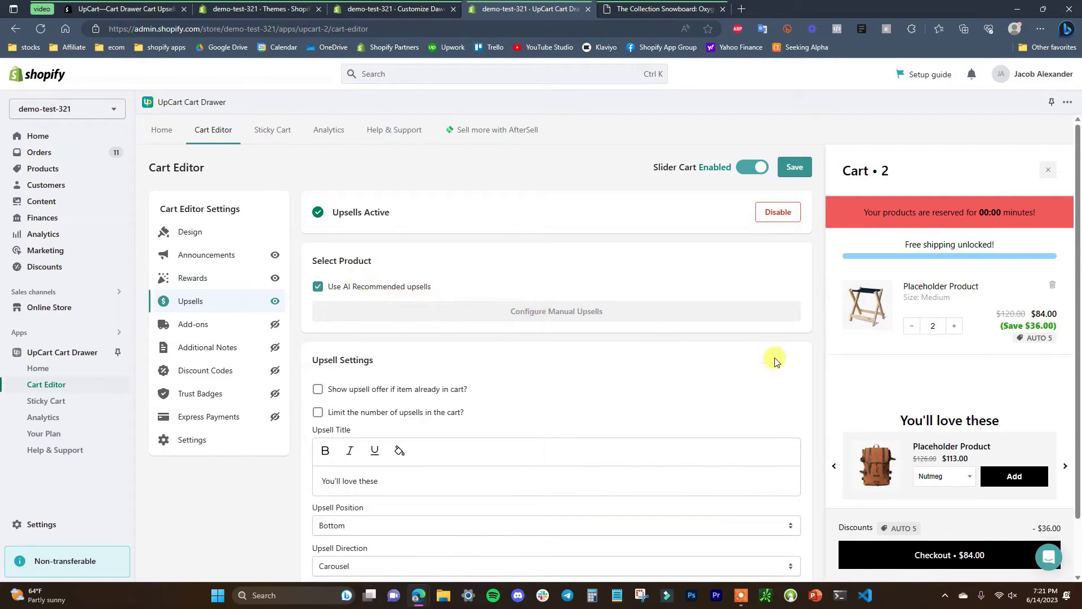
scroll(615, 316, down, 2)
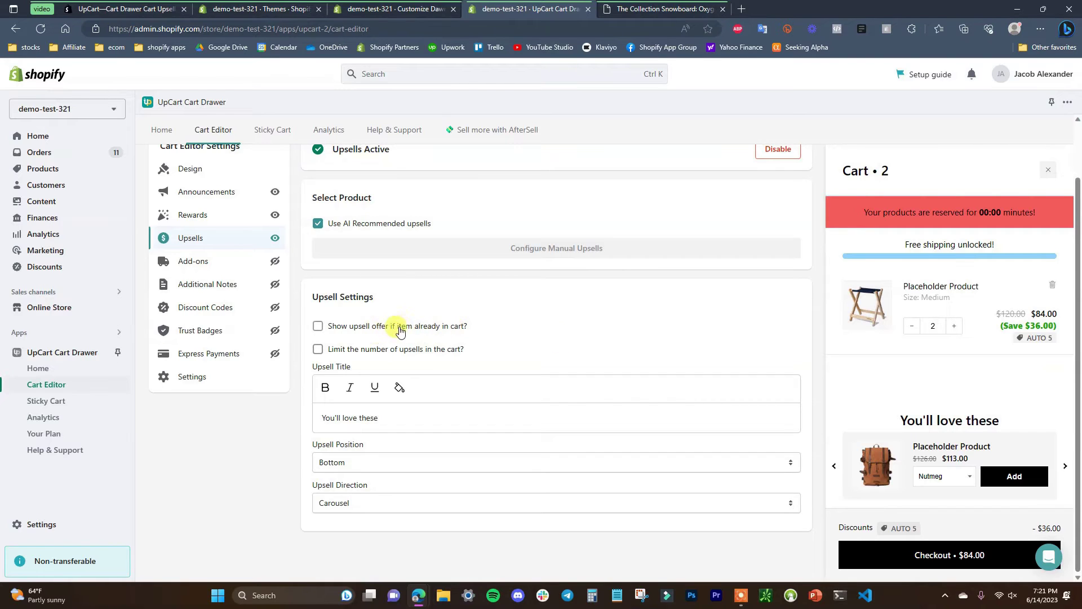
Check the open cart drawer on the storefront's snowboard product page, and return to the cart editor
click(654, 9)
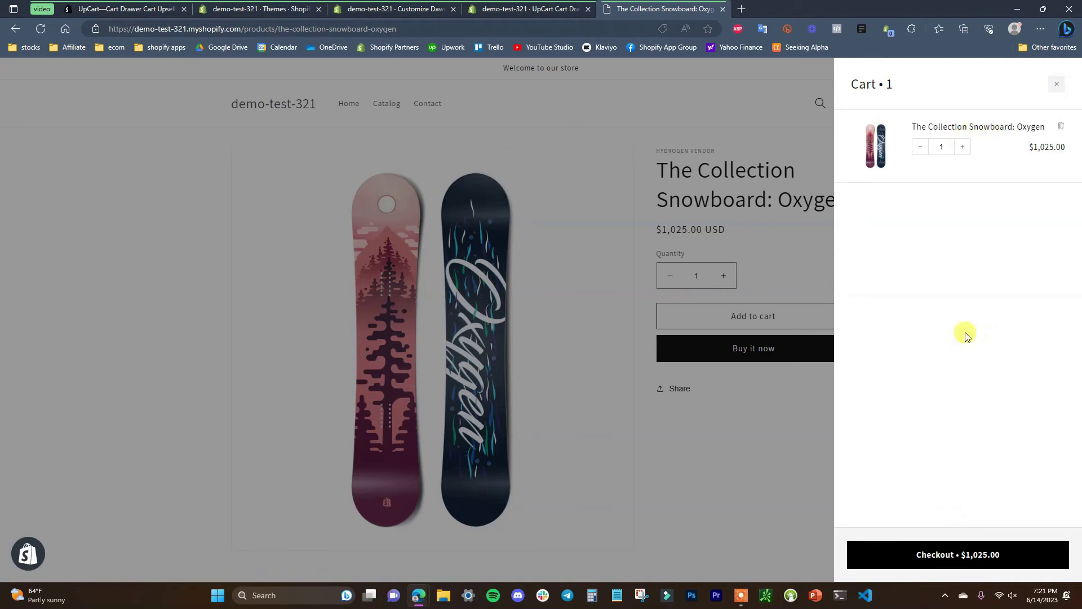
click(531, 8)
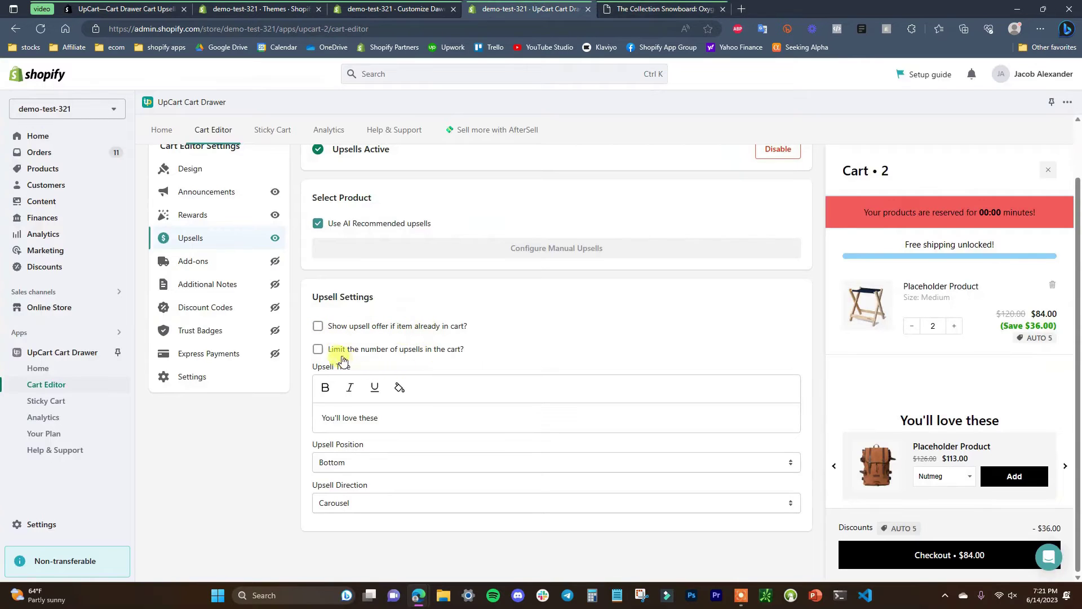
Try limiting the number of upsells in the cart to a maximum of 3, and switch the limit back off
click(420, 350)
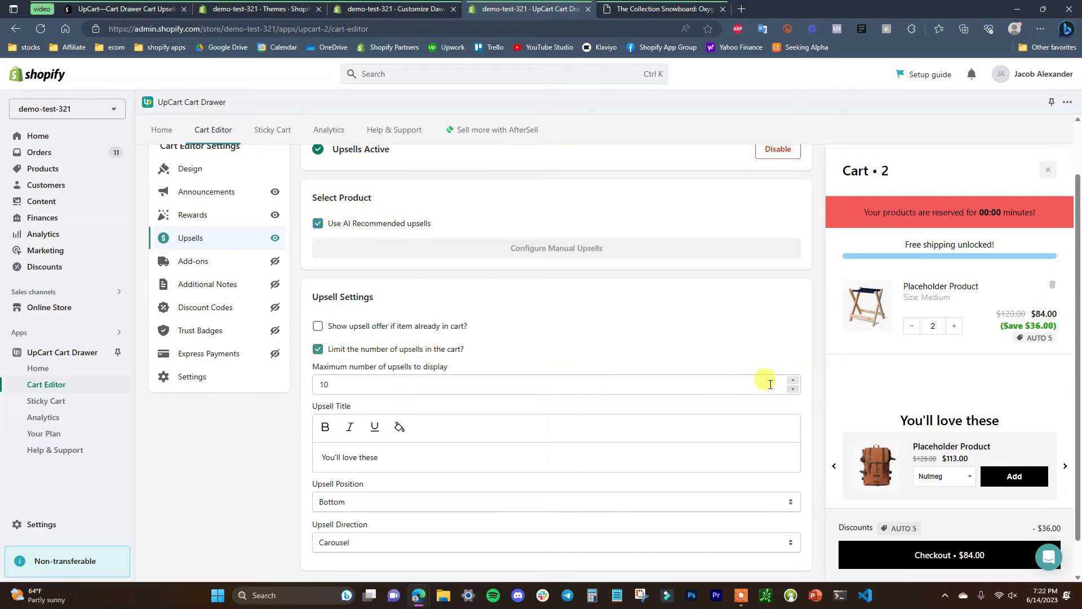
double_click(352, 383)
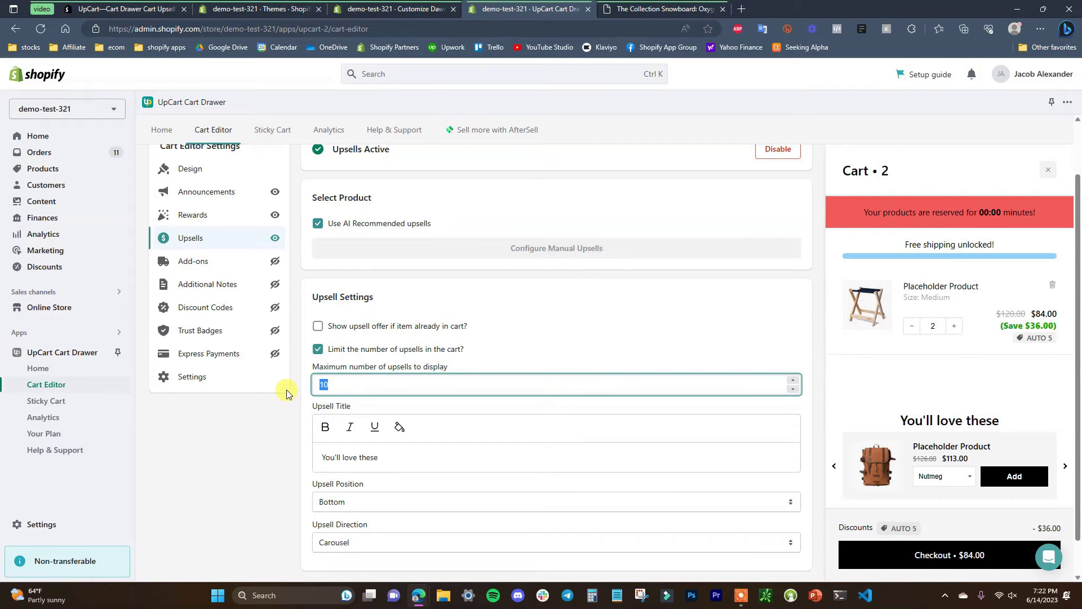
click(522, 359)
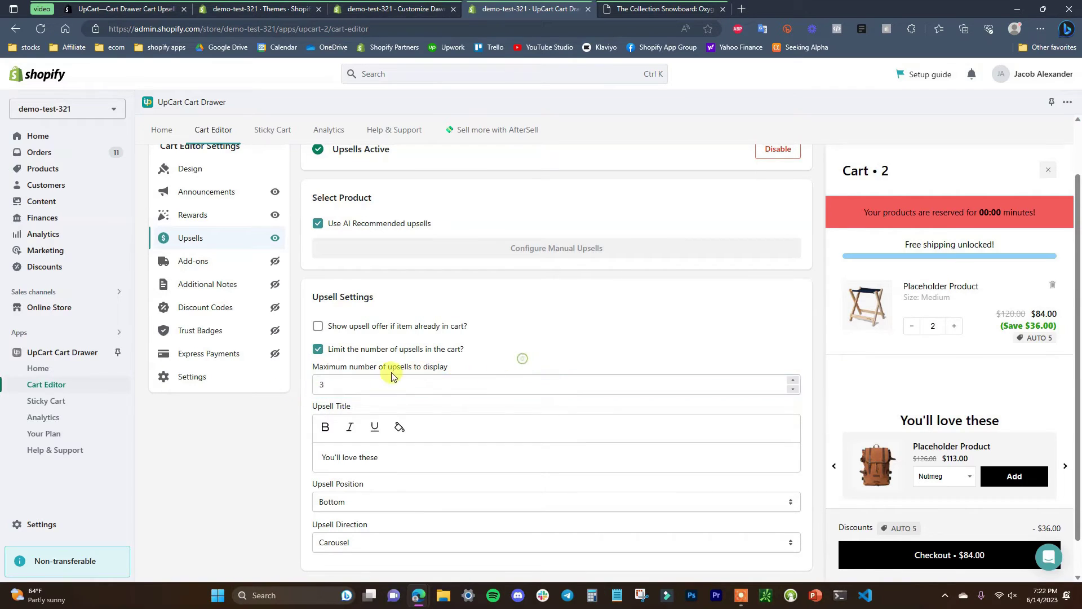
click(420, 351)
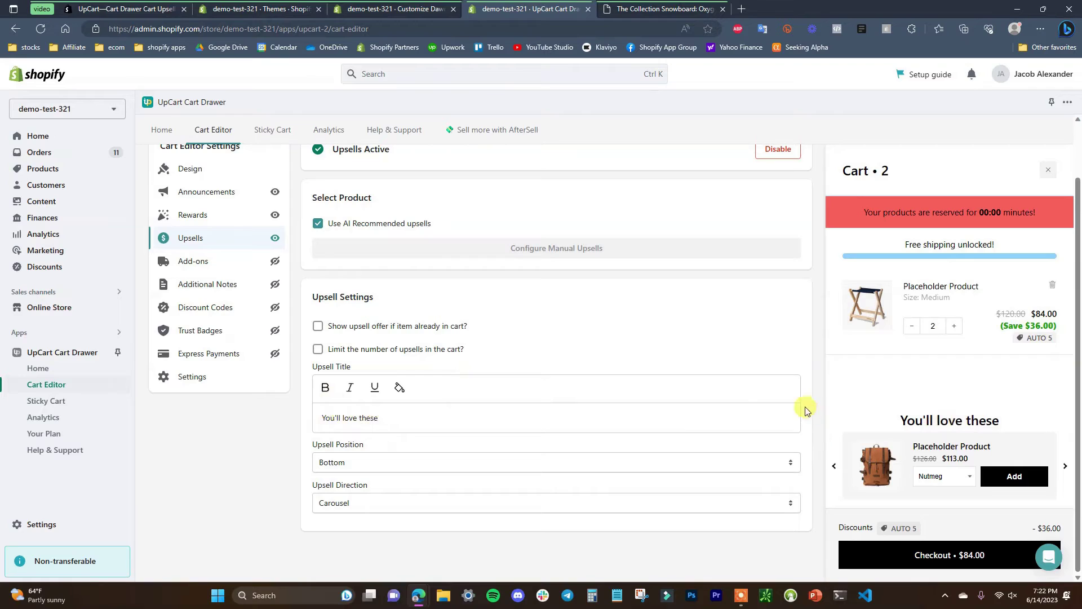
Change the upsell title to "Check this out.."
drag(400, 422, 296, 421)
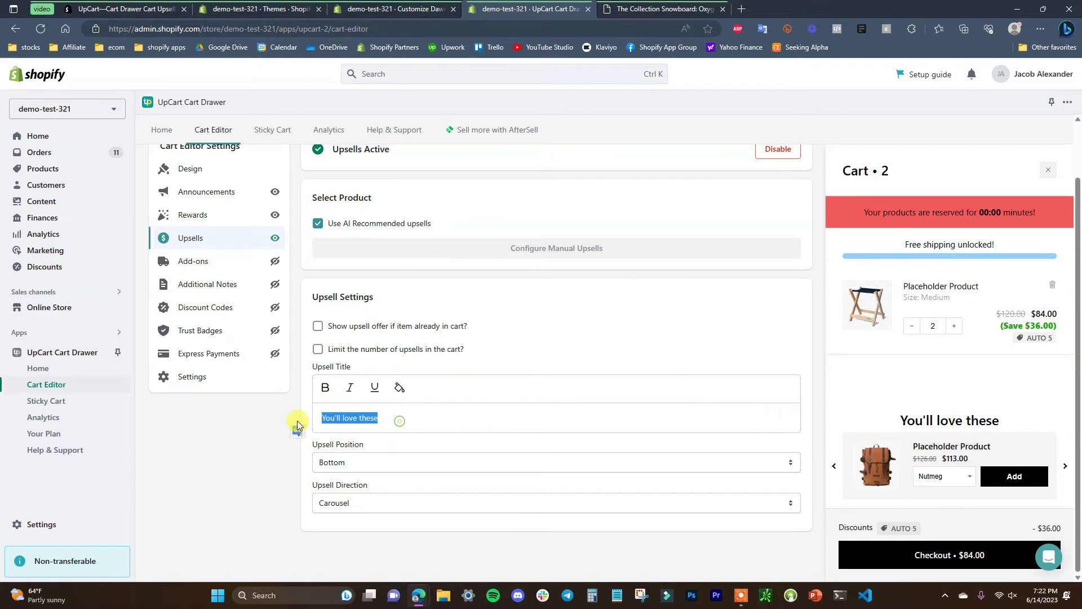
text(Check this out)
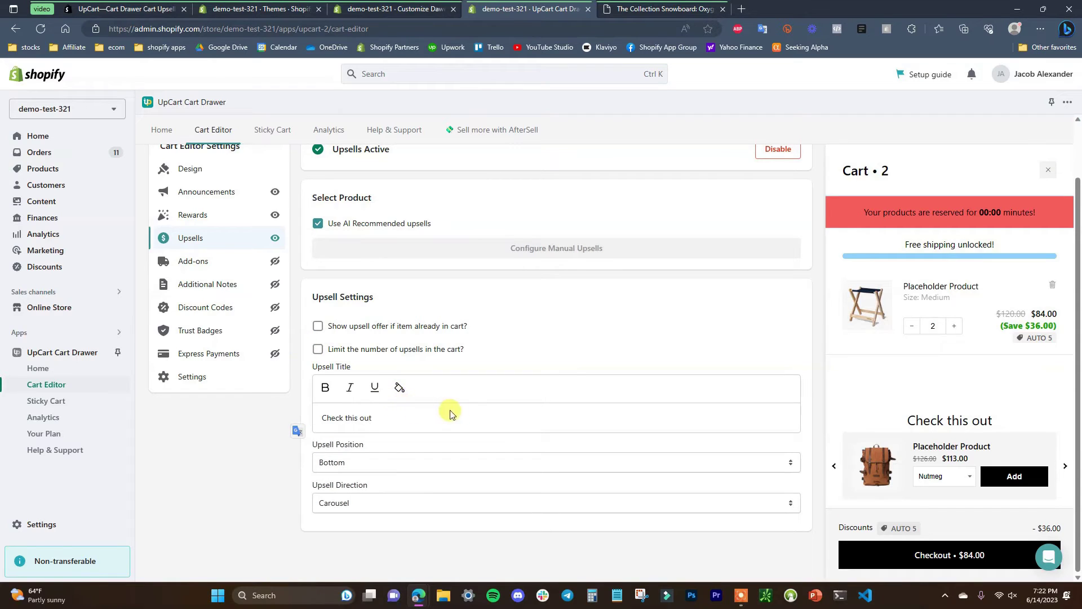
text(..)
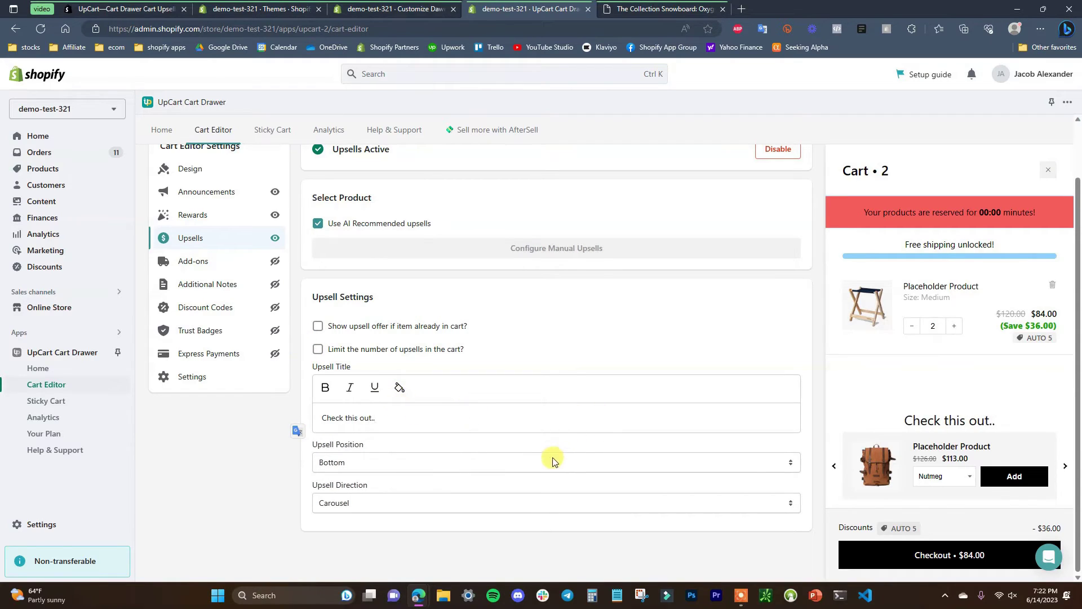
Try the Top position for the upsells, and set the upsell position back to Bottom
click(550, 462)
click(530, 478)
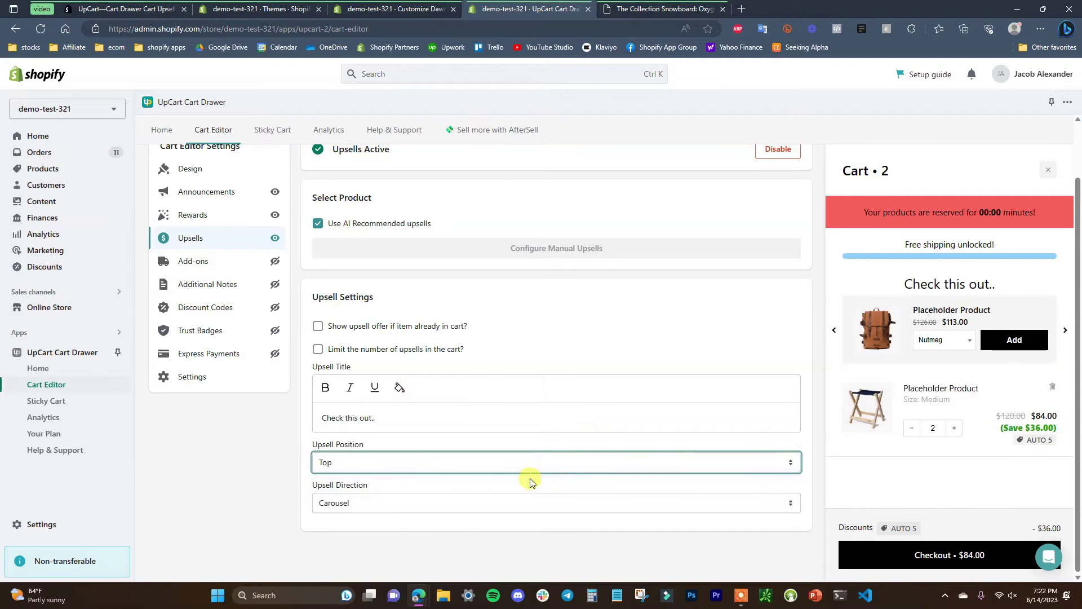
click(568, 461)
click(529, 485)
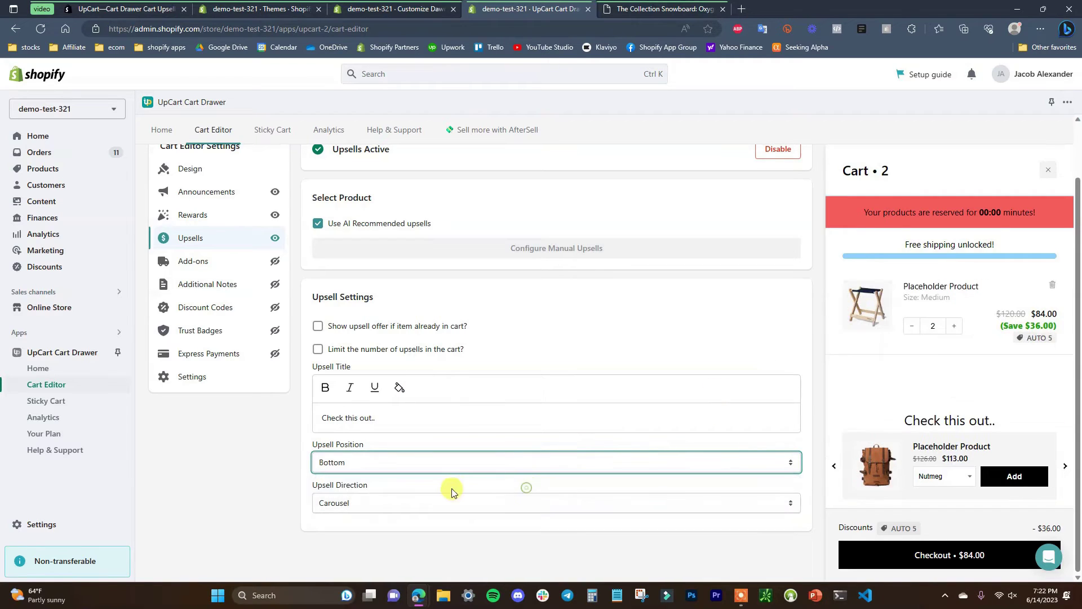
Browse through the products of the upsell carousel in the cart preview
click(834, 466)
click(835, 466)
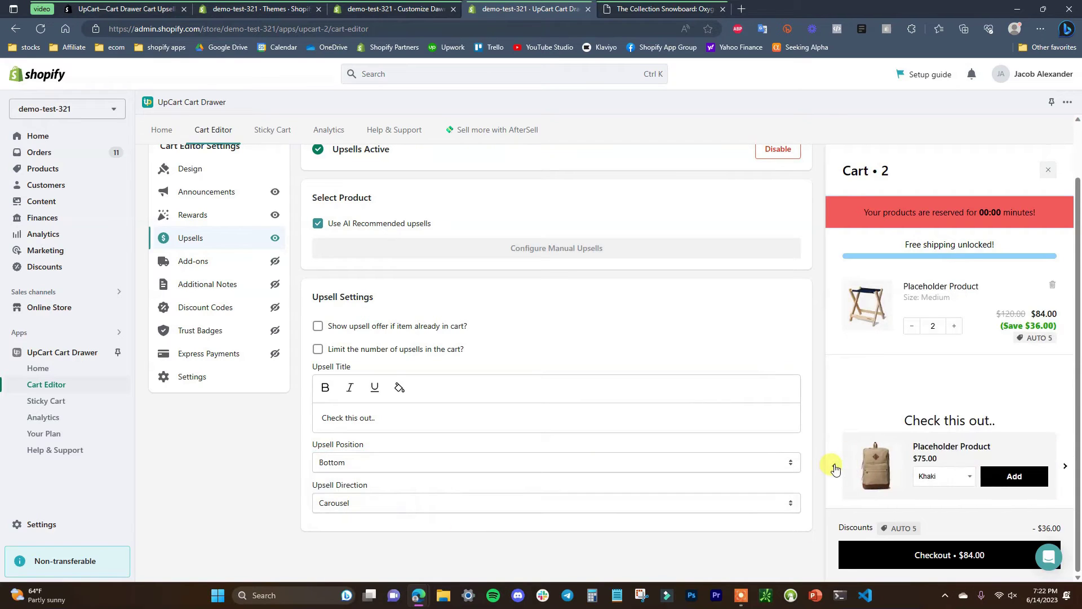
click(835, 466)
click(835, 466)
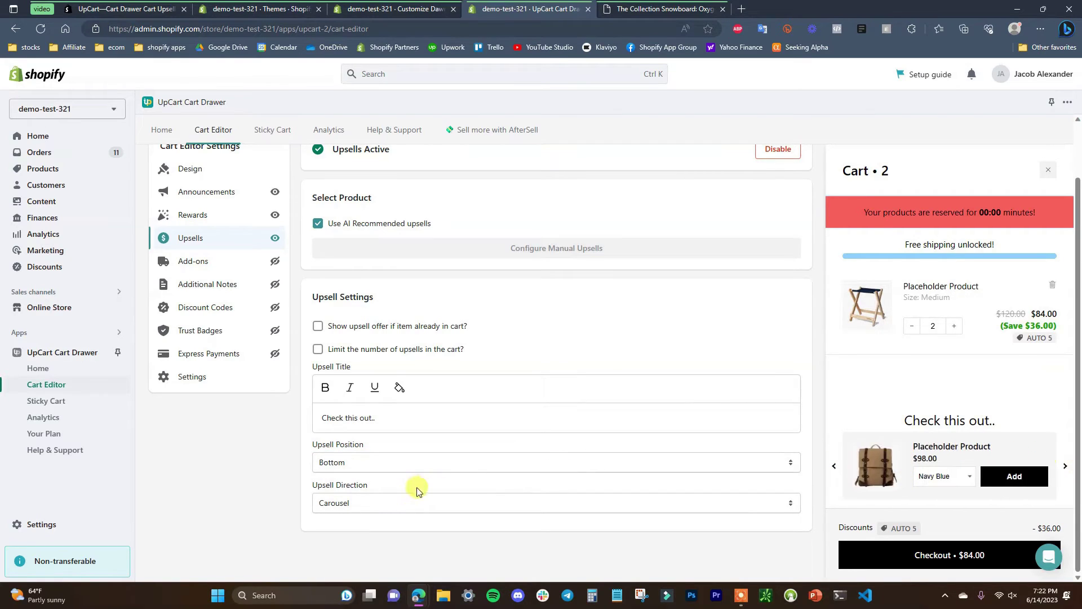
Try the Block upsell direction, examine the stacked upsells in the cart preview, and set the direction back to Carousel
click(401, 502)
click(375, 527)
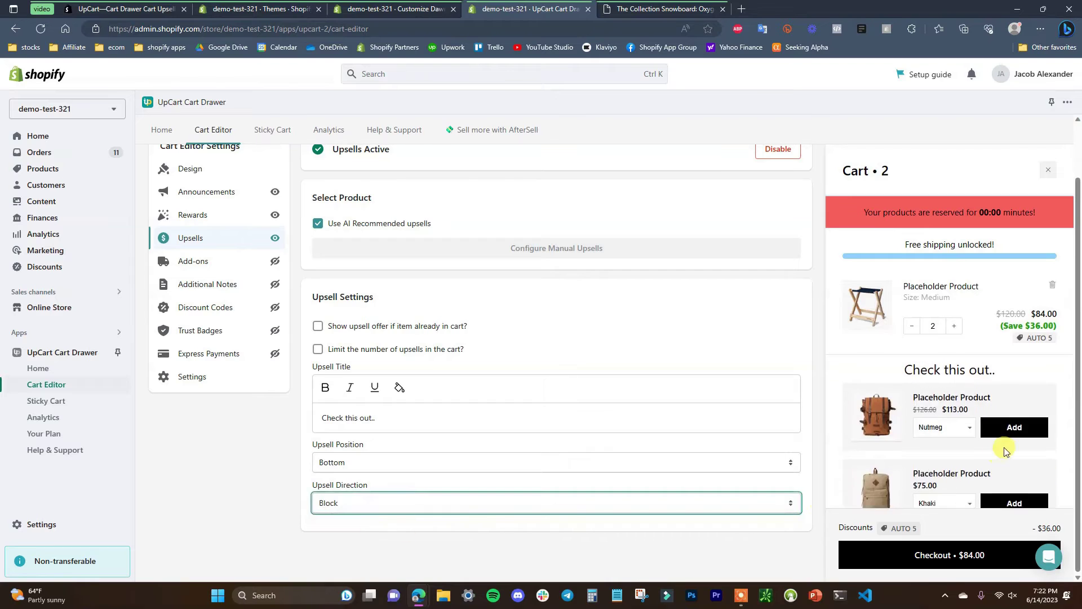
scroll(992, 446, down, 2)
scroll(963, 445, down, 1)
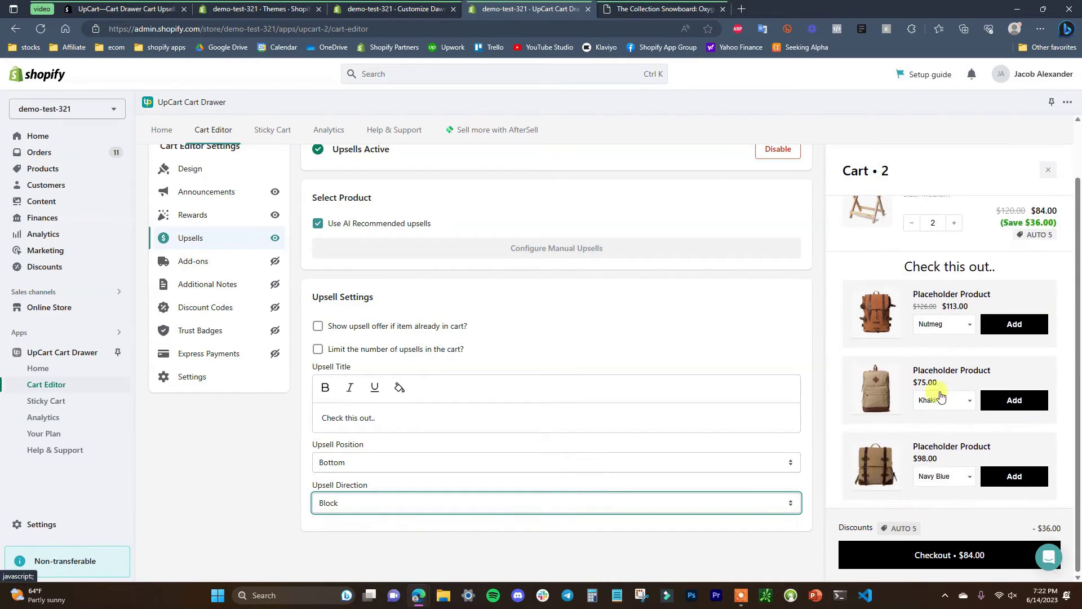
scroll(970, 439, up, 3)
scroll(979, 453, down, 3)
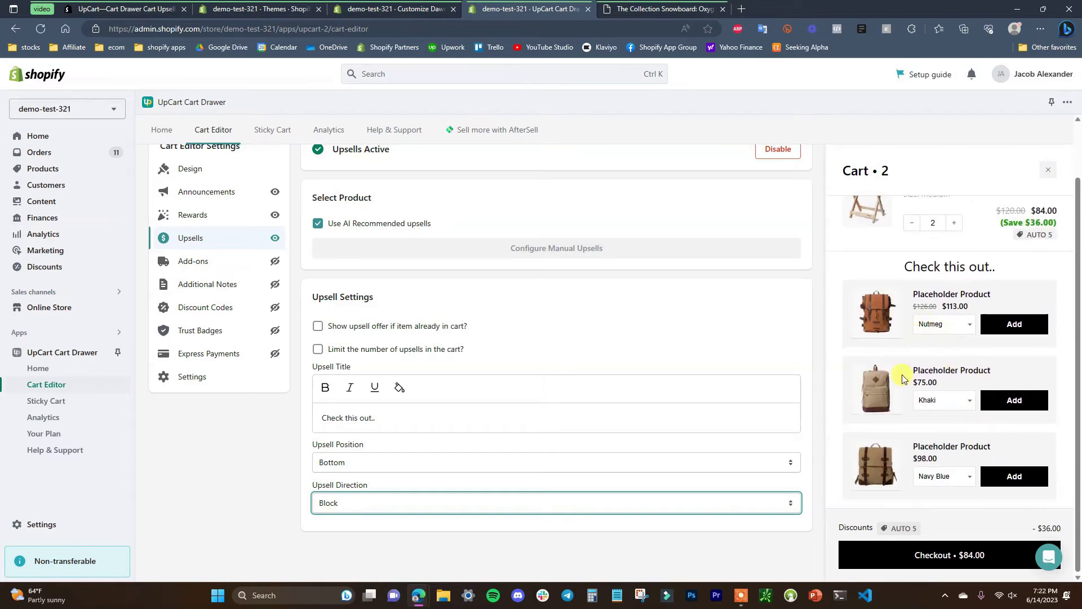
click(722, 504)
click(645, 521)
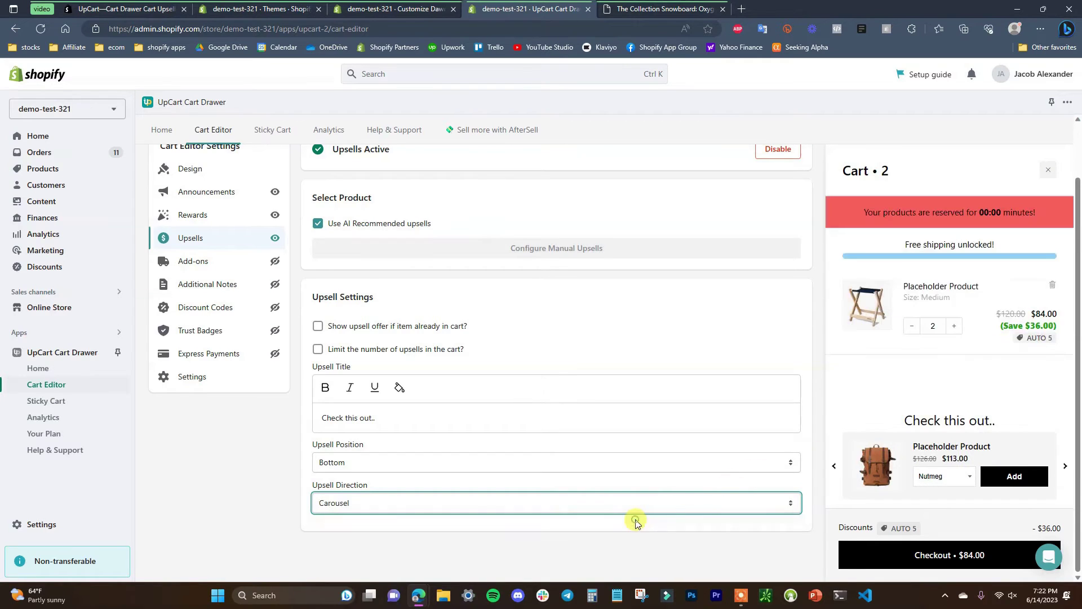
Enable add-ons for the cart drawer and add the Shipping Protection add-on
scroll(941, 413, up, 1)
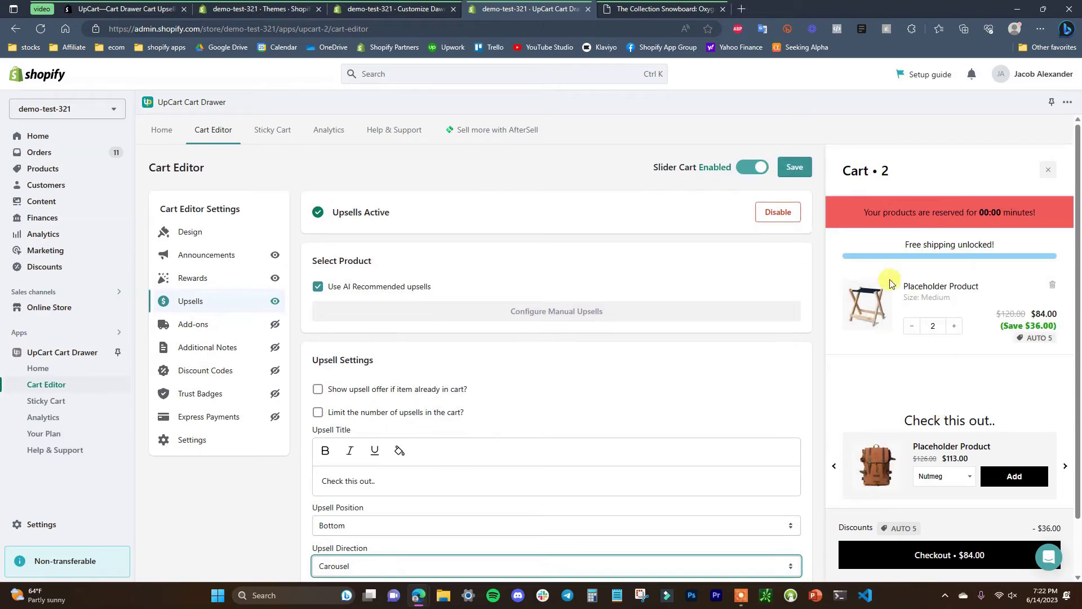
click(235, 323)
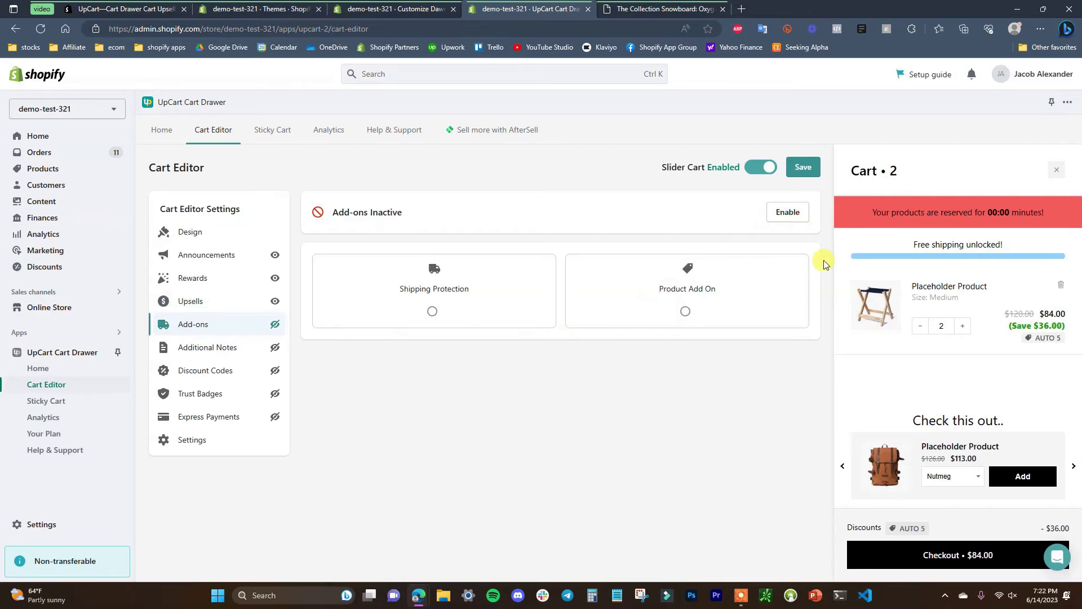
click(785, 213)
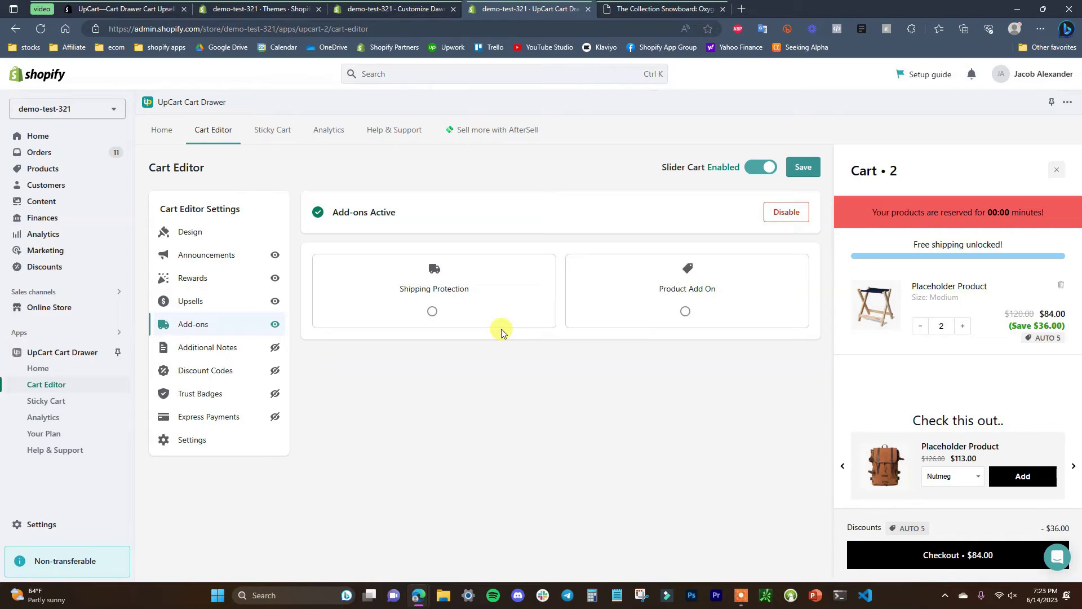
click(430, 314)
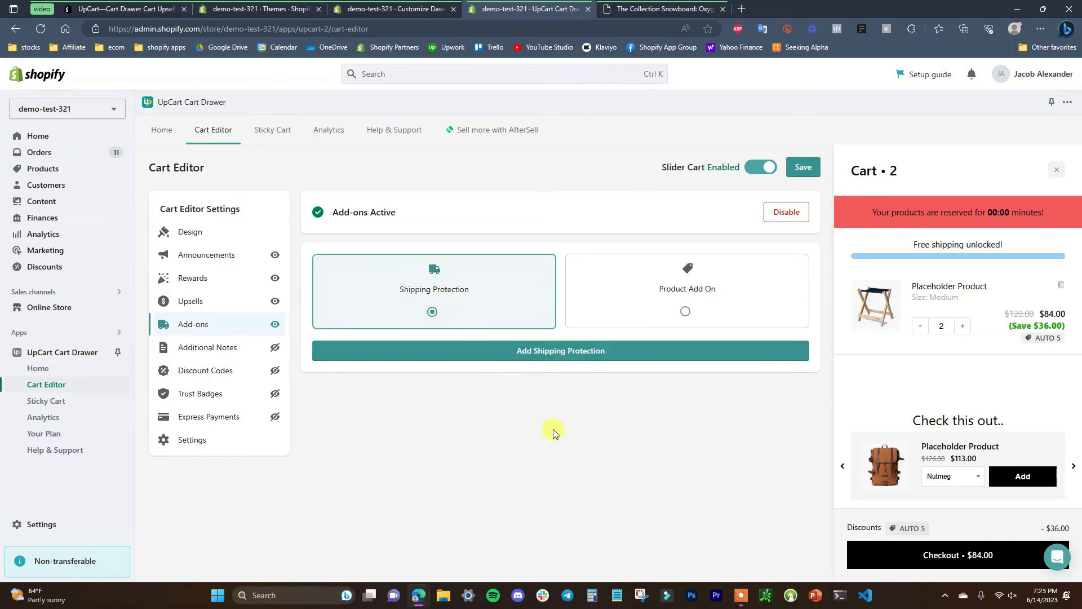
click(591, 355)
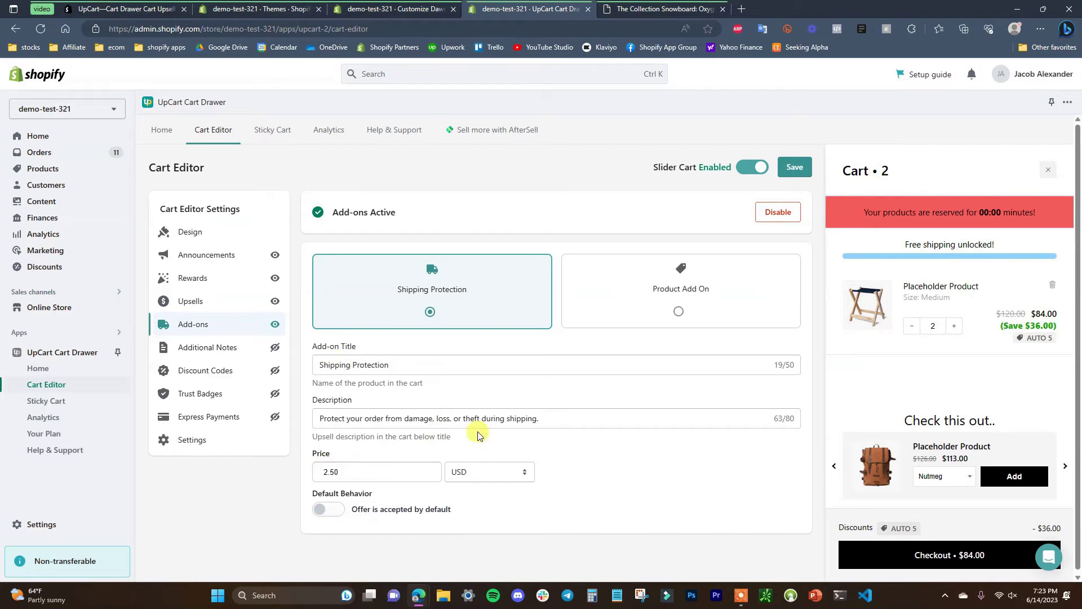
Review the shipping protection add-on's description and its option to have the offer accepted by default
drag(316, 416, 587, 416)
click(561, 443)
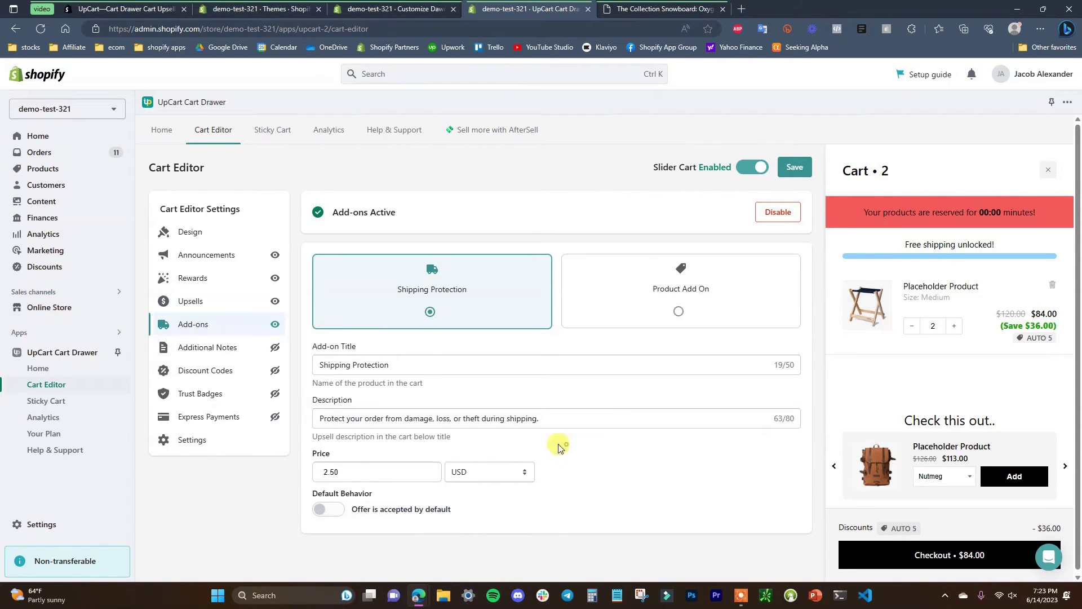
scroll(1078, 483, down, 1)
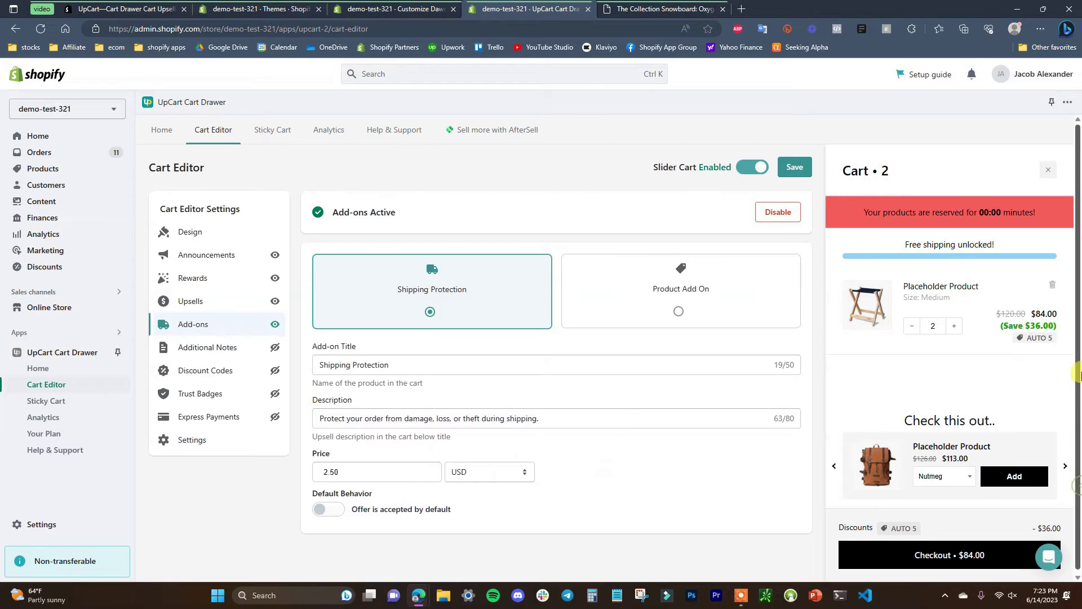
click(341, 509)
Try The Collection Snowboard: Hydrogen as a product add-on, and switch the add-on type back to Shipping Protection
click(678, 310)
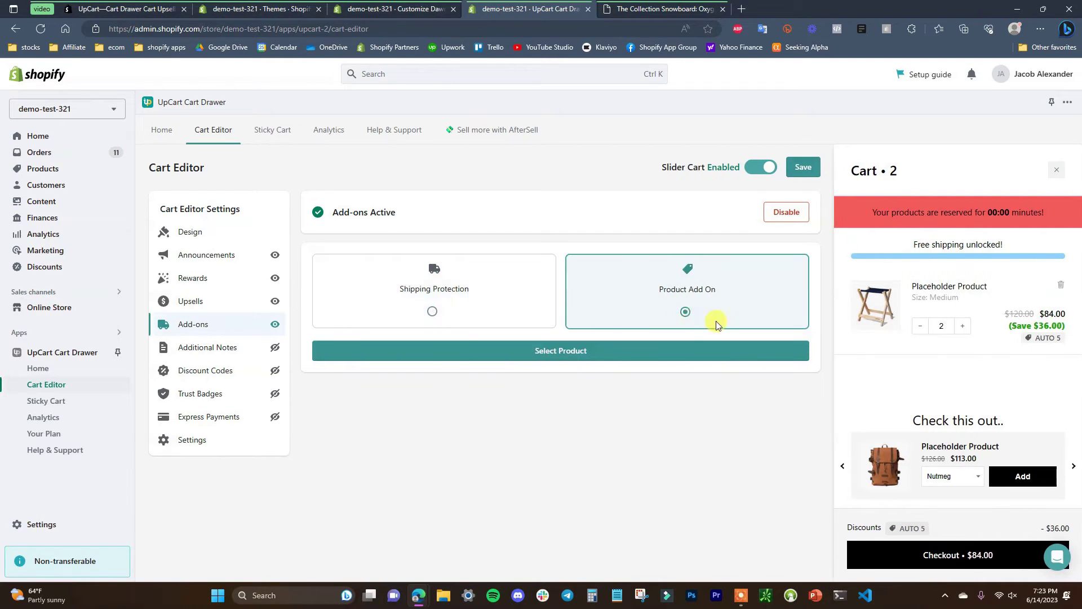
click(632, 355)
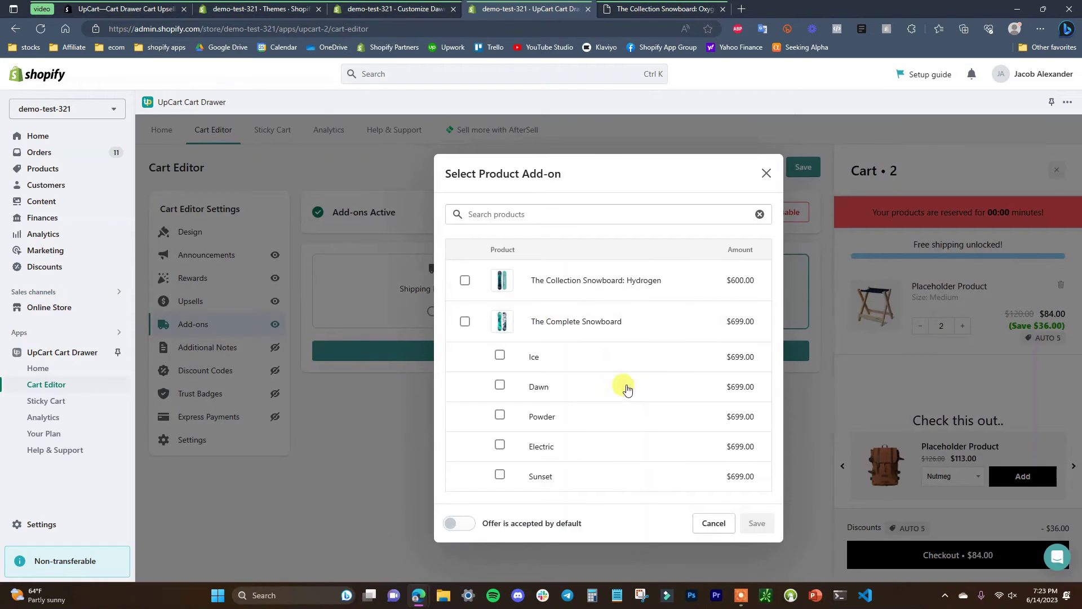
click(465, 281)
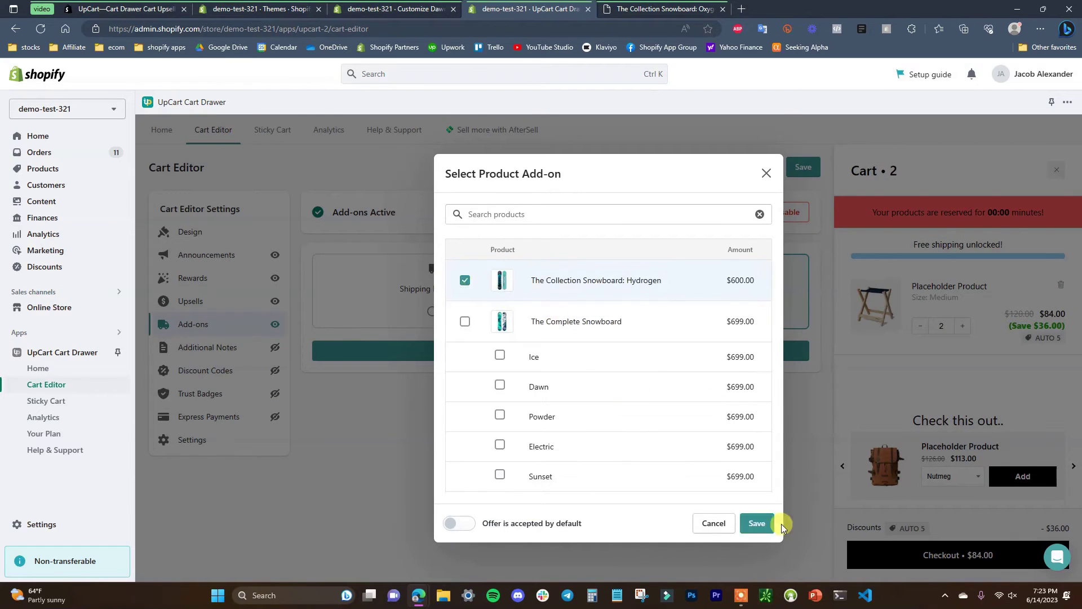
click(757, 524)
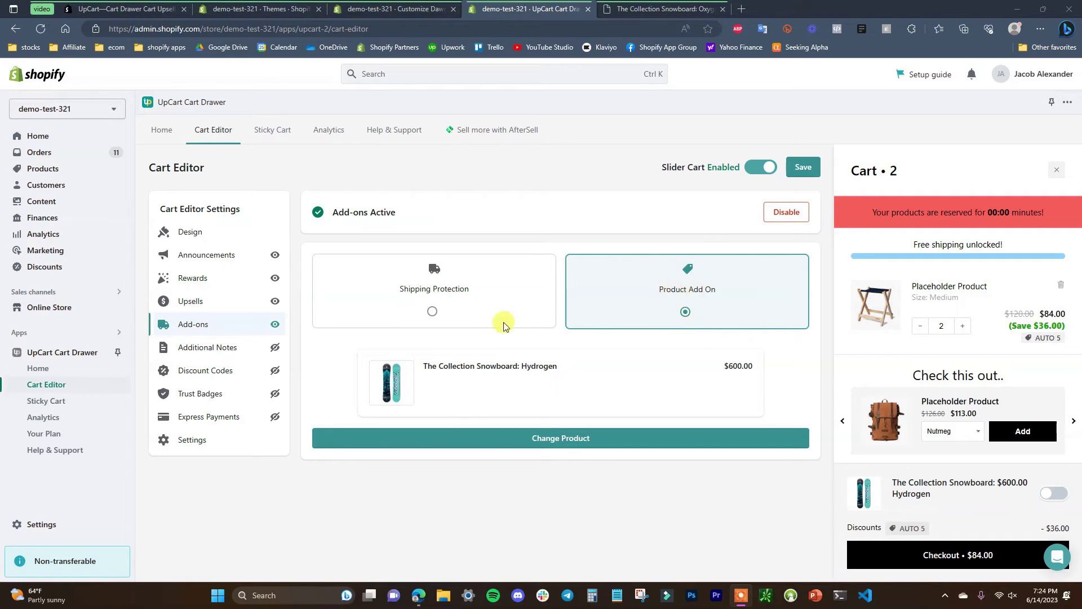
click(455, 319)
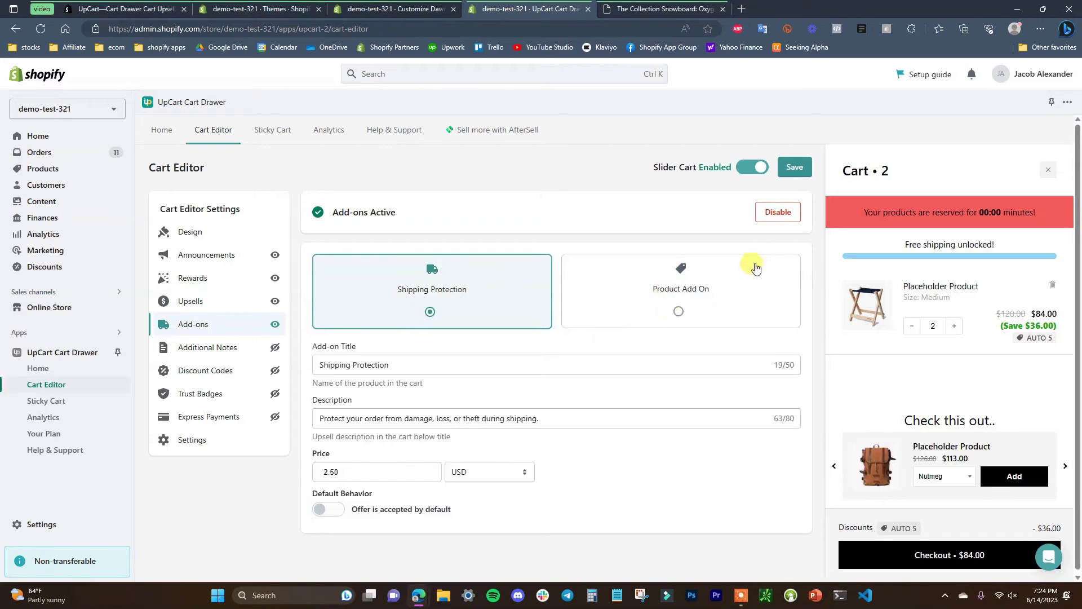
Enable additional notes for the cart drawer, and expand and collapse the special instructions section in the preview
click(207, 350)
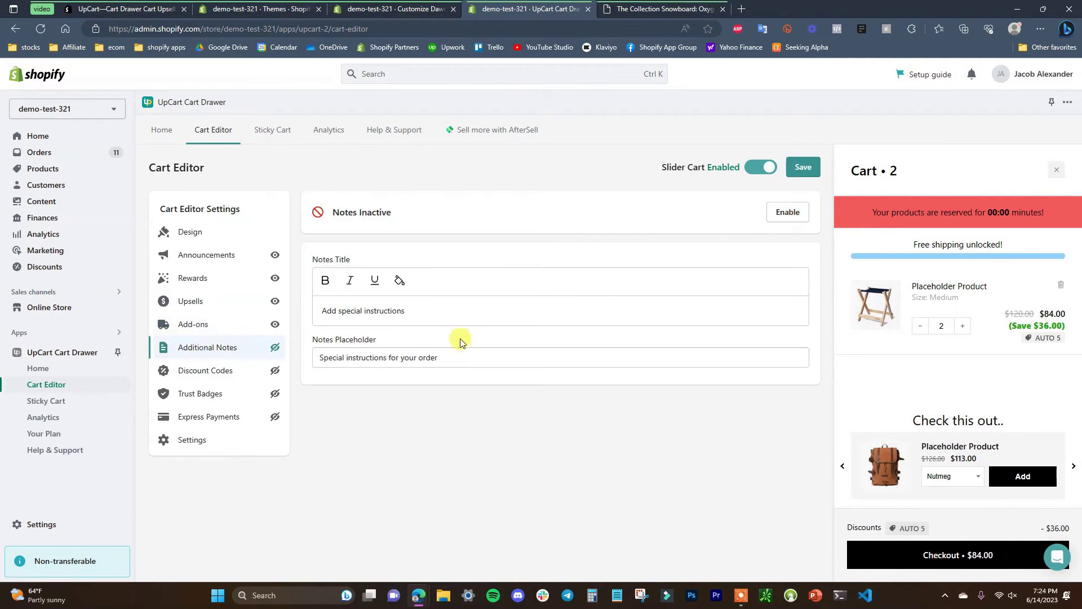
click(781, 213)
click(933, 374)
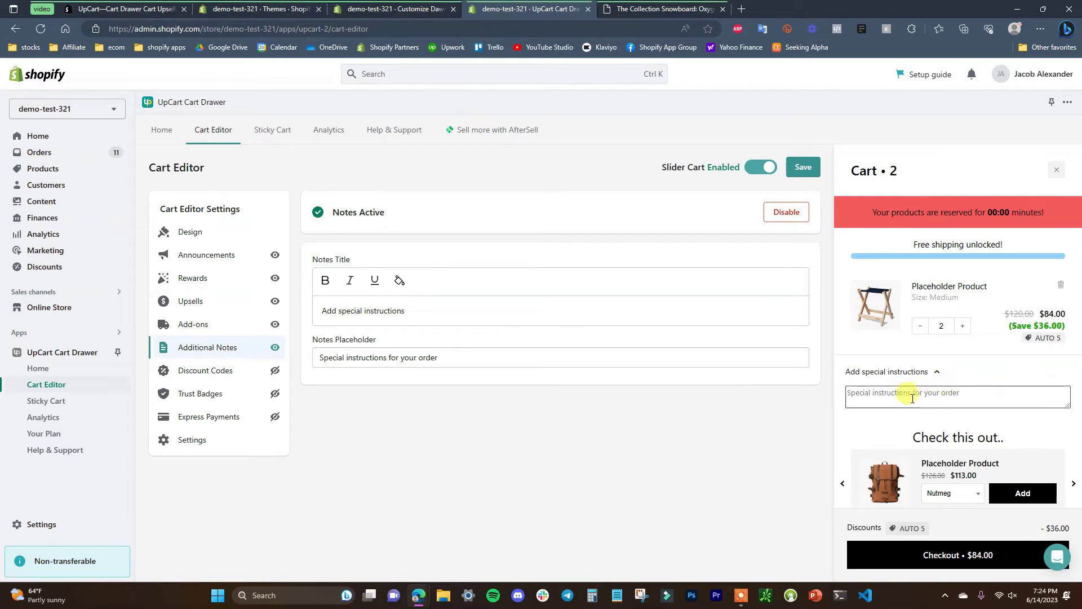
click(936, 372)
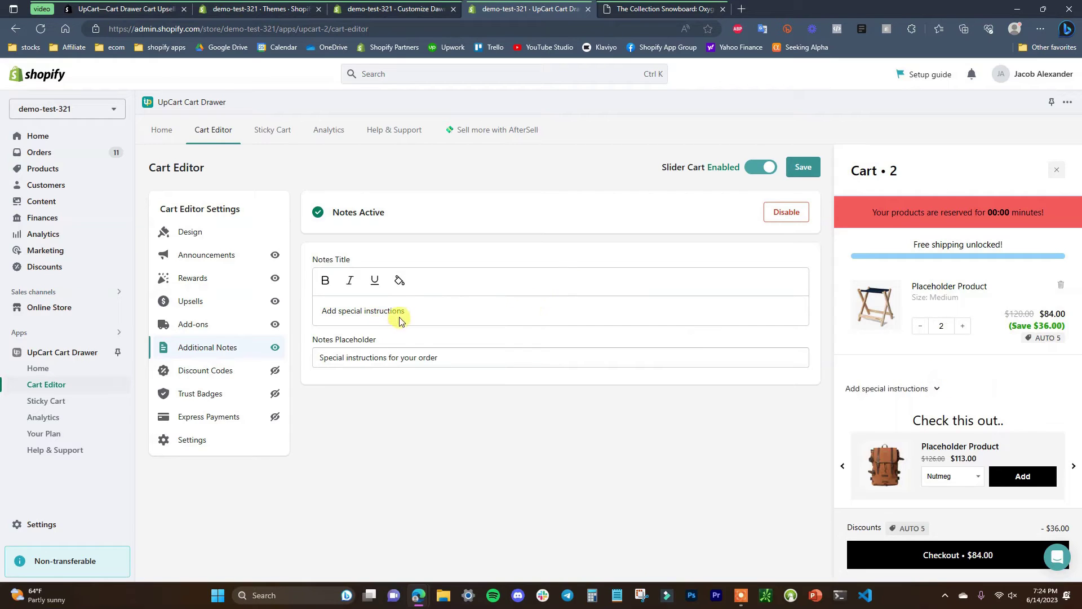
Review the notes title and placeholder texts, and expand the special instructions section in the cart preview
triple_click(434, 313)
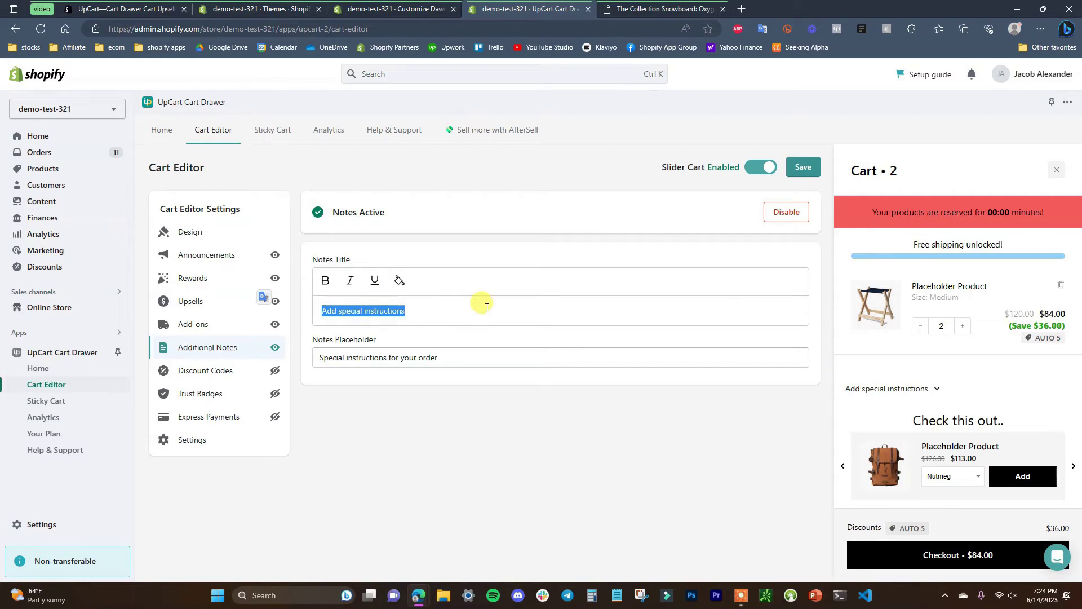
click(442, 357)
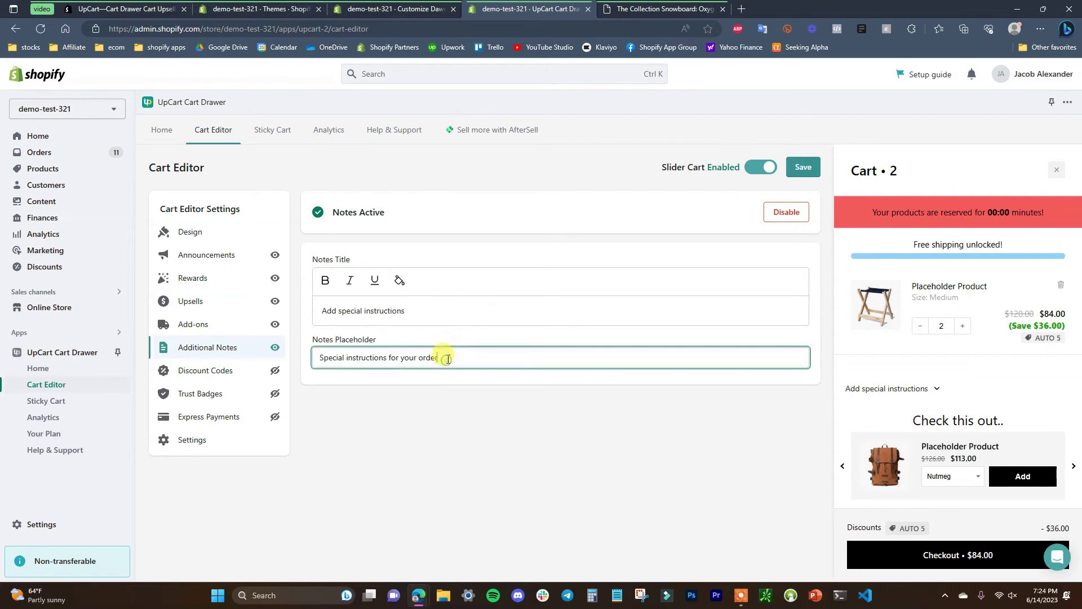
click(930, 393)
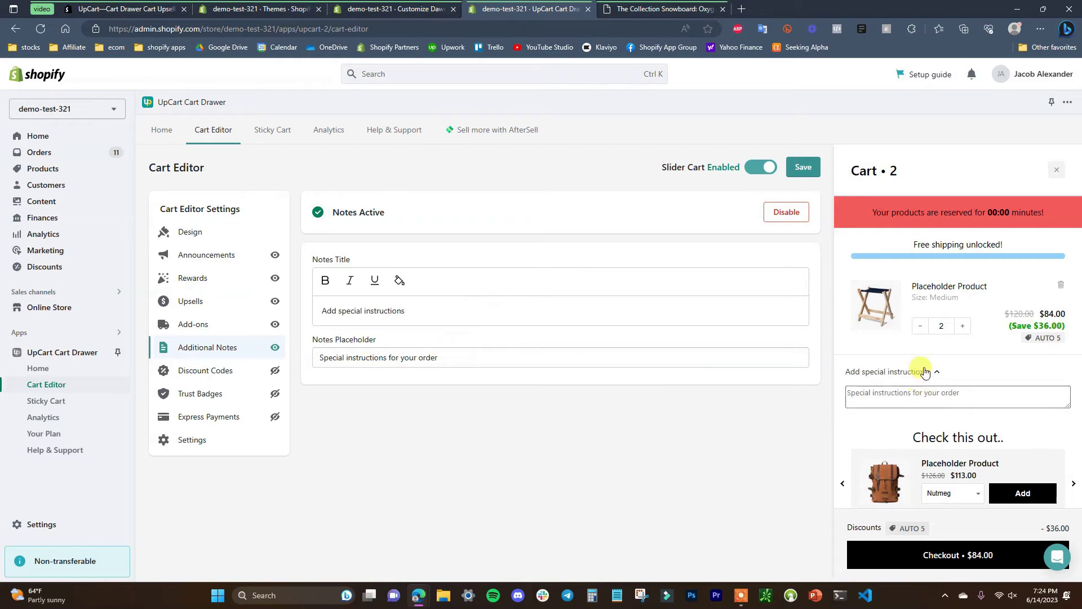
Enable discount codes for the cart drawer and check the discount field in the cart preview
click(939, 398)
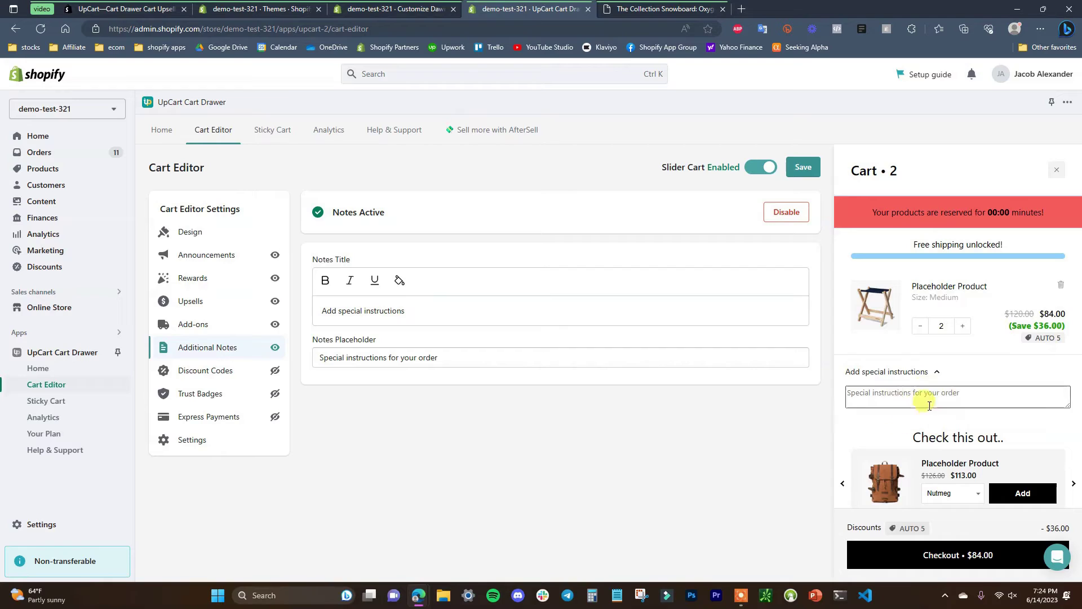
scroll(910, 392, down, 1)
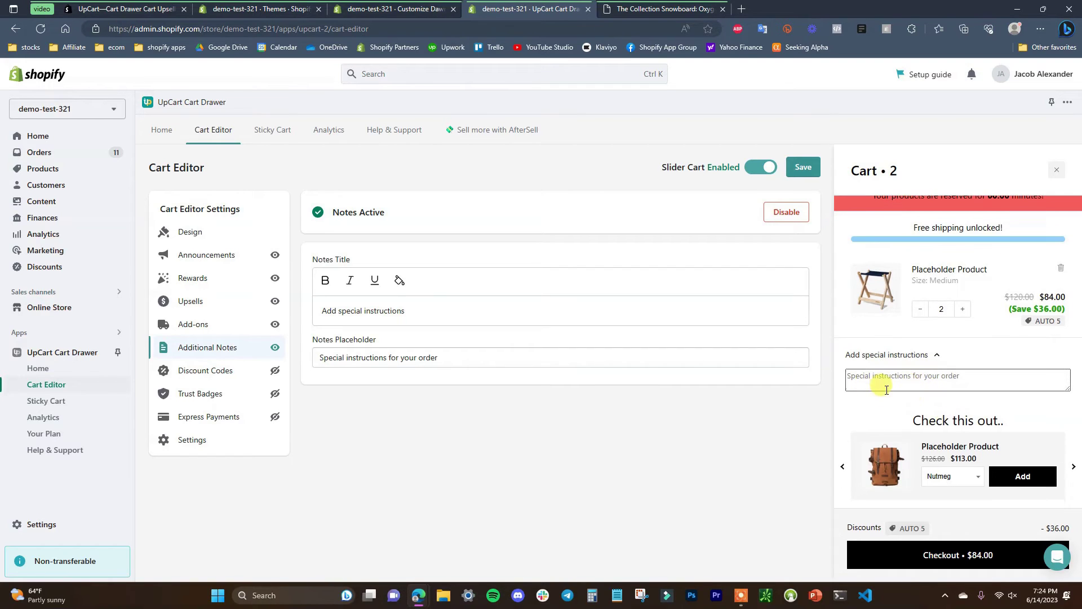
click(219, 374)
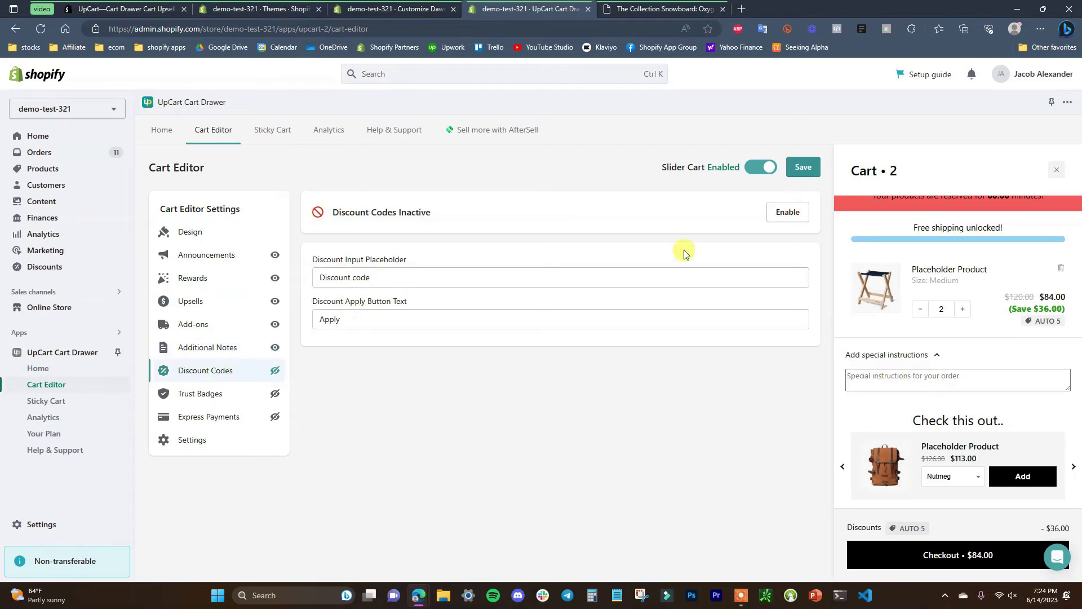
click(786, 212)
scroll(953, 451, down, 1)
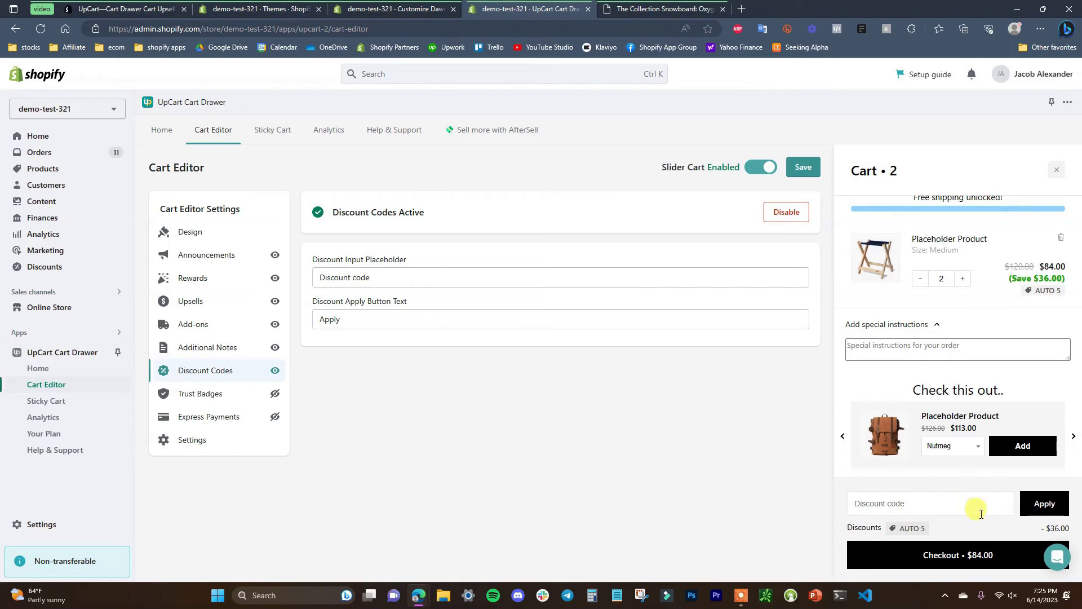
Enable trust badges for the cart drawer and use the Payment Icons preset images
click(228, 393)
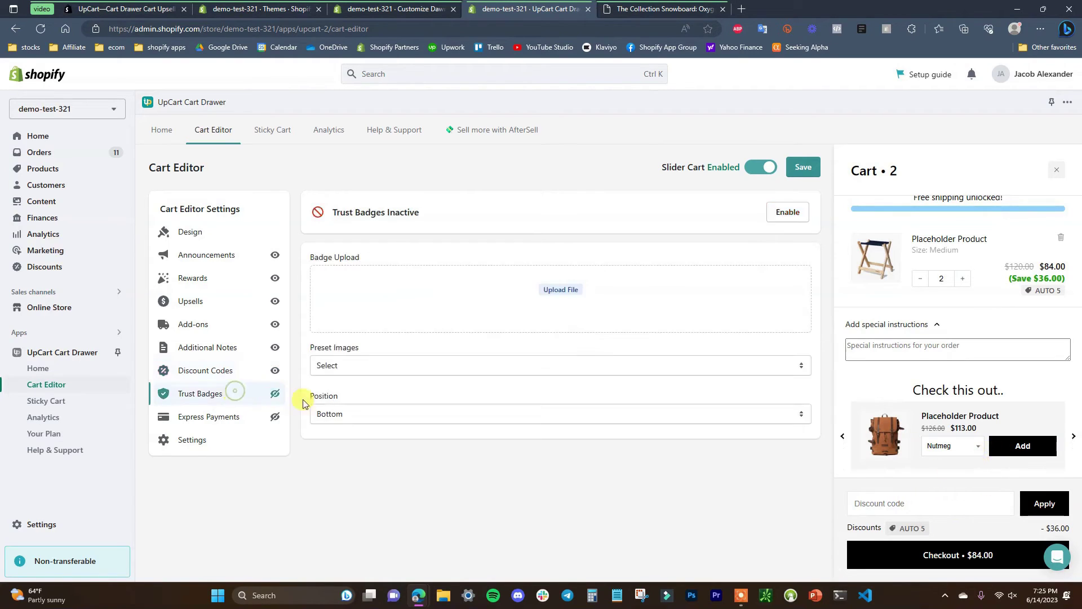
click(778, 212)
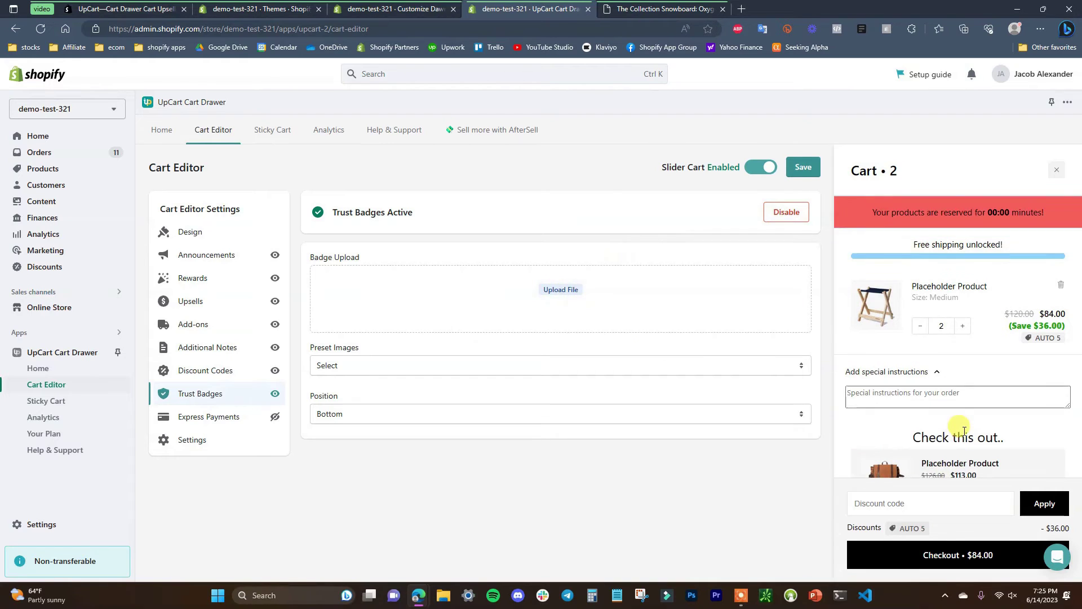
click(561, 366)
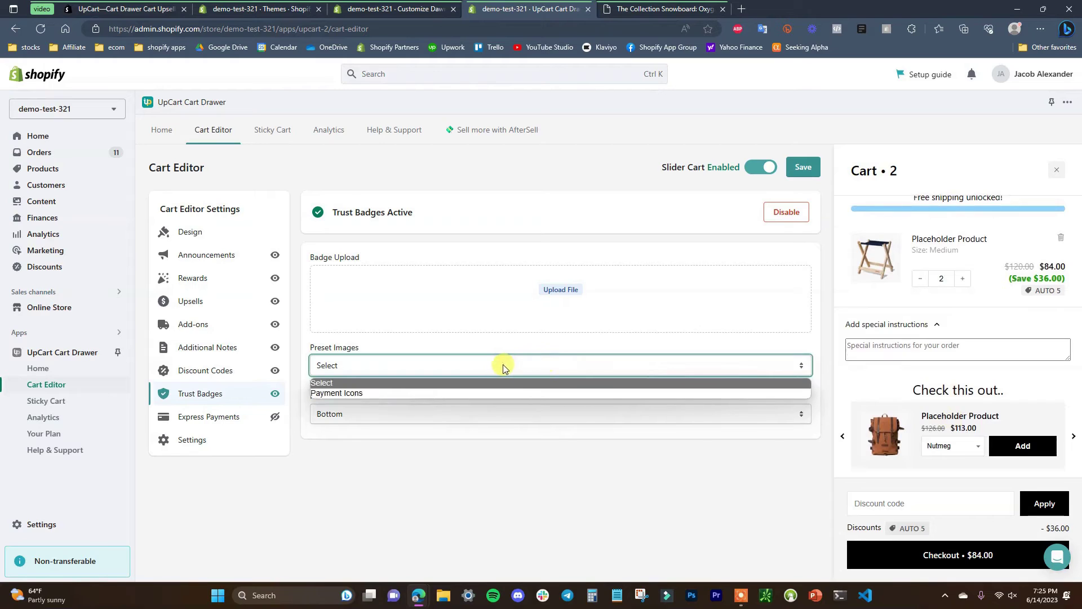
click(351, 393)
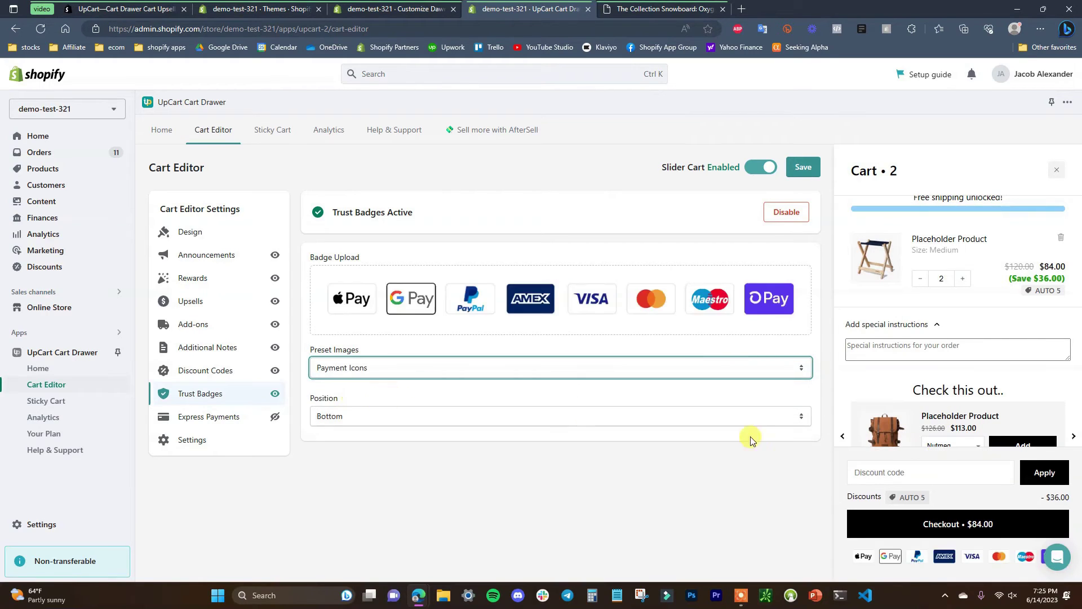
scroll(1043, 424, down, 1)
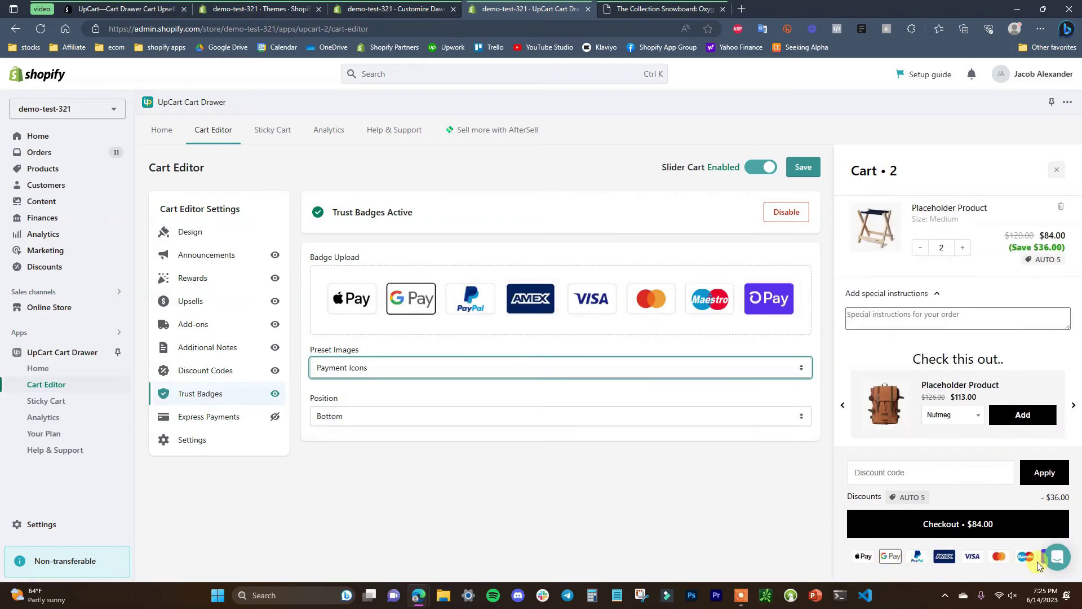
Try the trust badges in the Top position, and set their position back to Bottom
click(659, 420)
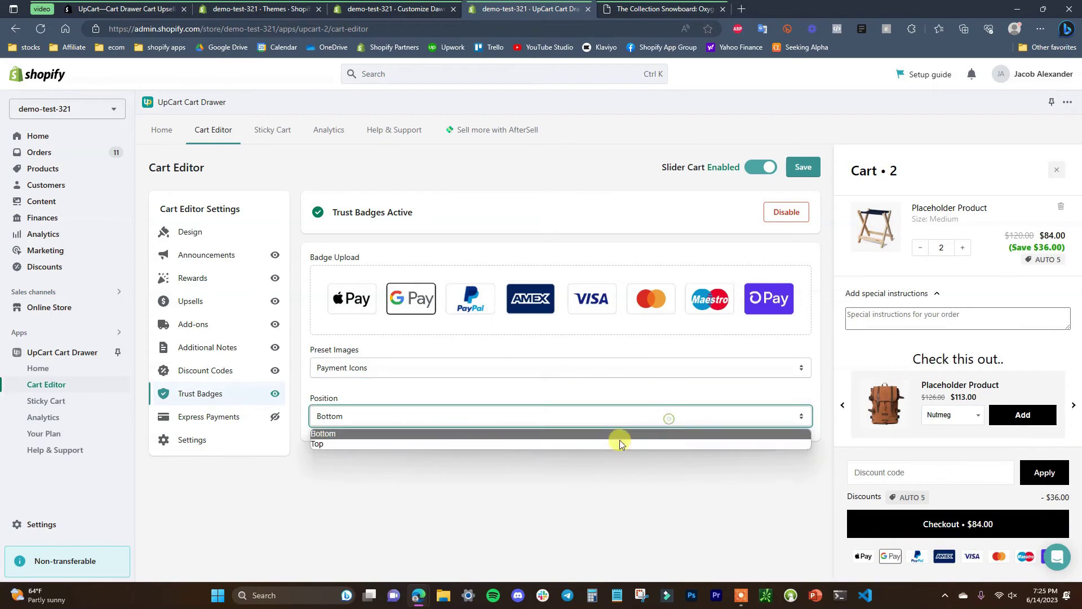
click(617, 441)
scroll(1030, 398, up, 3)
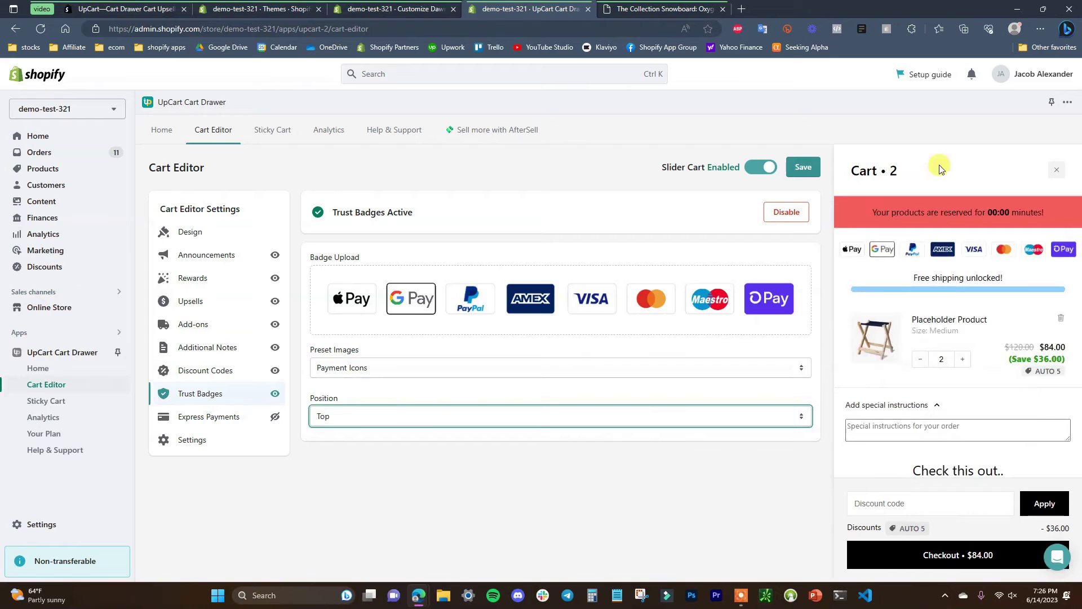
click(541, 416)
click(539, 443)
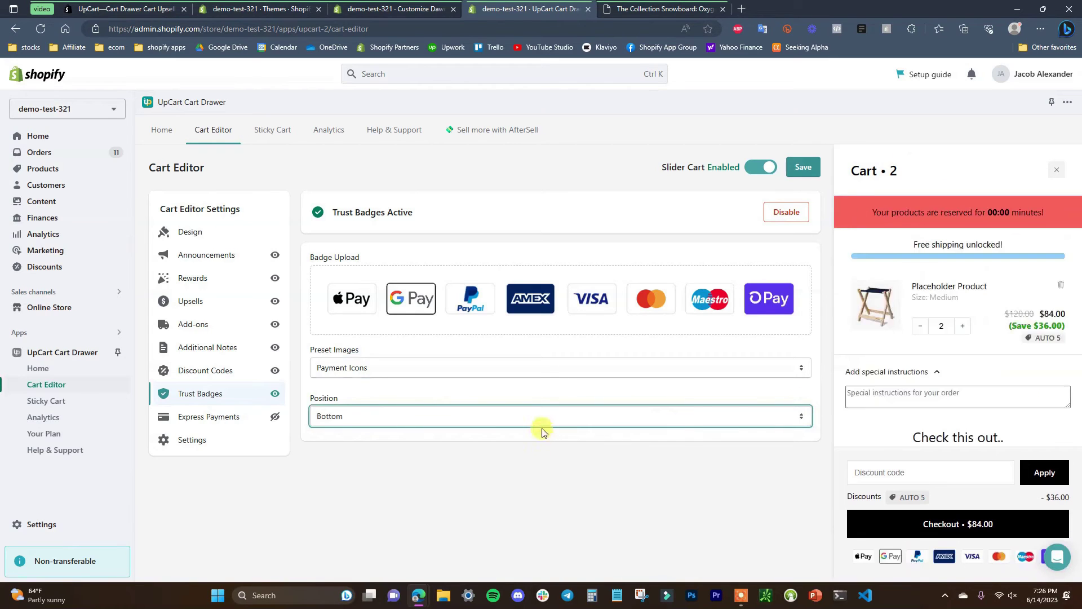
Enable express payments with PayPal and Amazon Pay as gateways, and save the cart settings
click(252, 425)
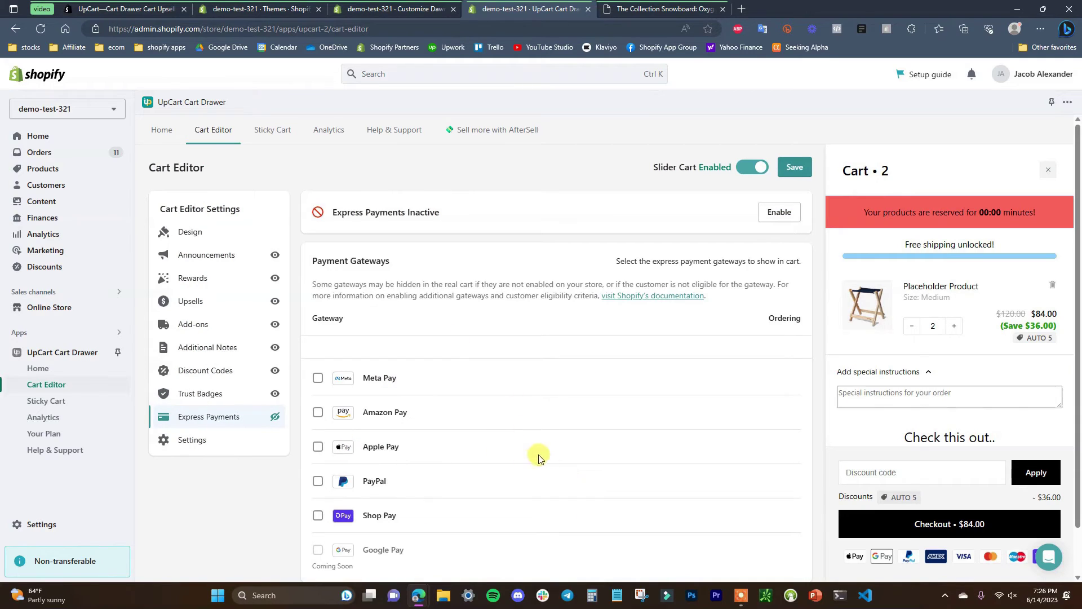
click(781, 213)
scroll(490, 399, down, 1)
scroll(490, 399, up, 1)
click(317, 480)
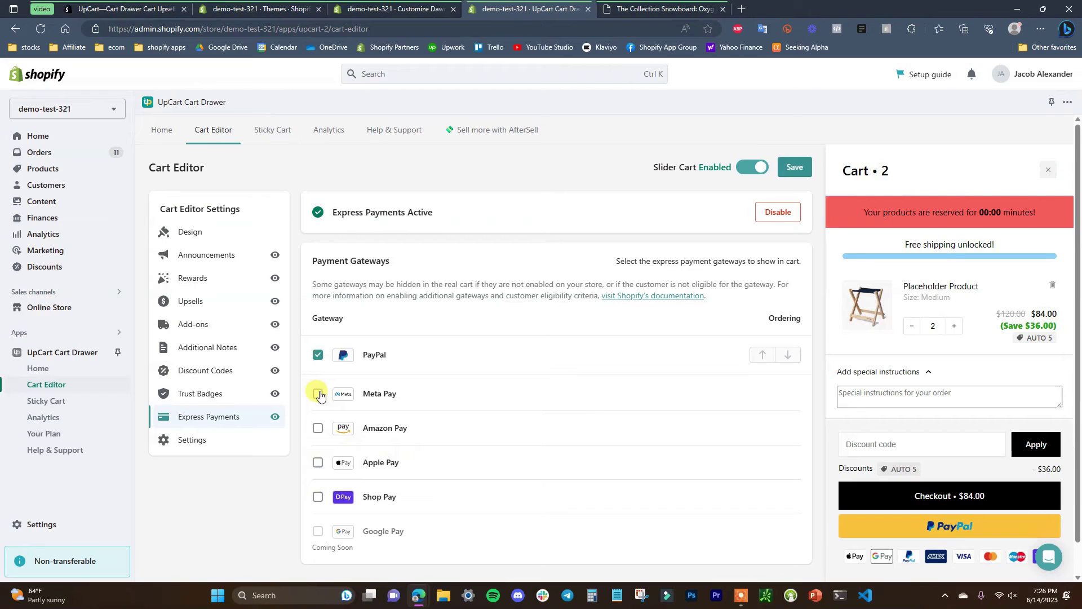
click(318, 428)
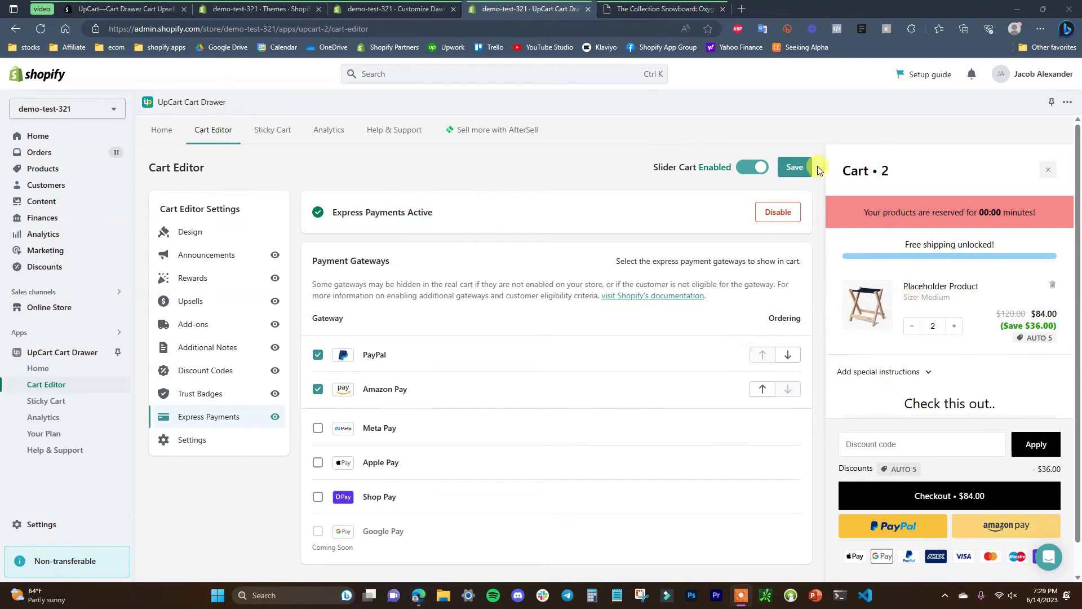
click(795, 167)
Reload The Collection Snowboard: Oxygen product page on the storefront and open its cart drawer
click(691, 9)
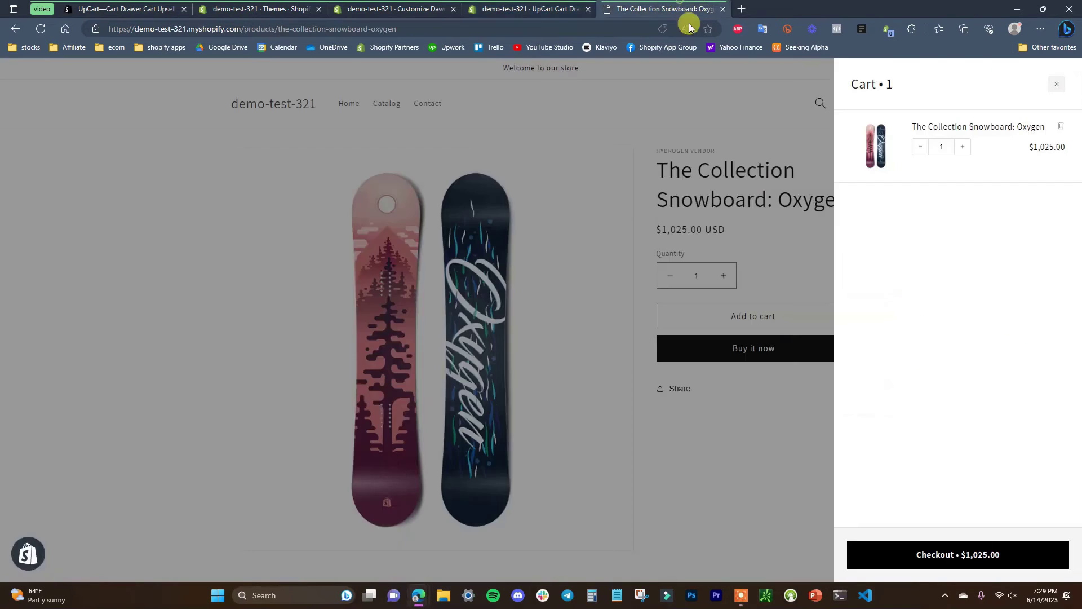
click(778, 448)
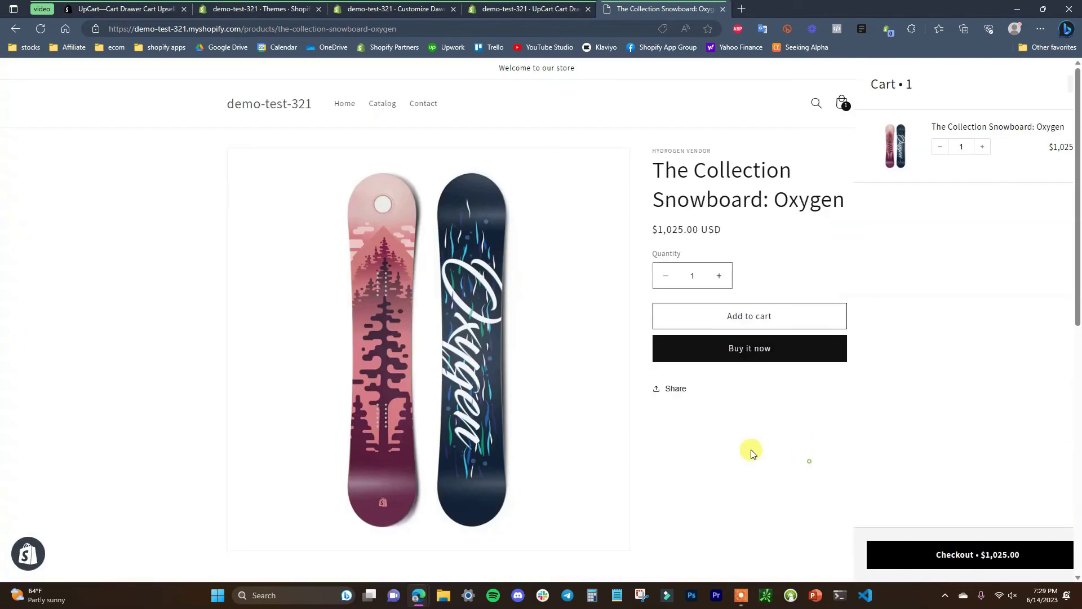
click(38, 28)
click(843, 103)
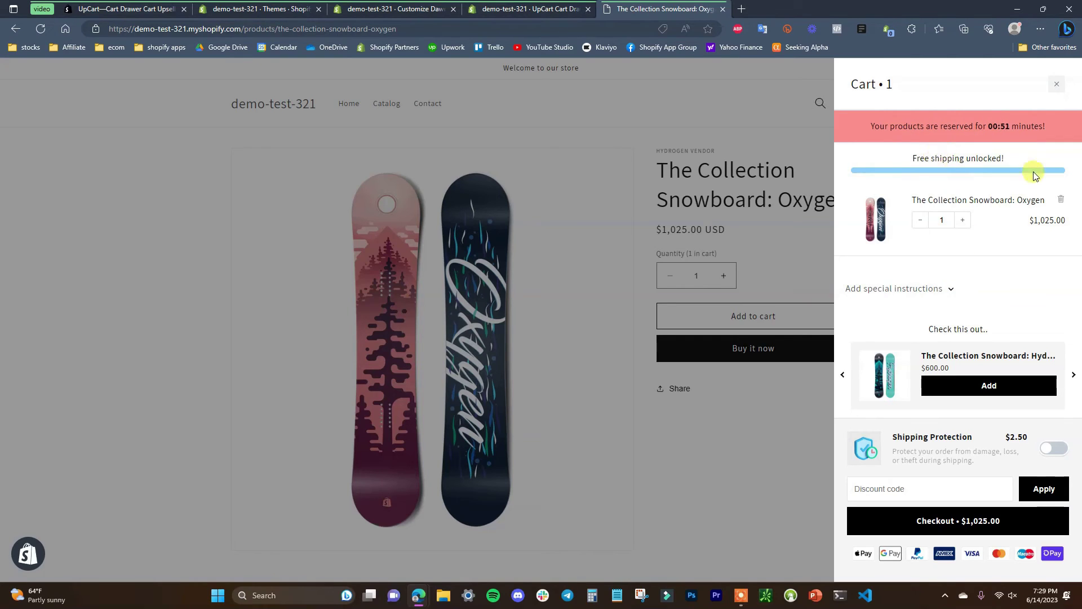
Test the storefront cart's special instructions section, upsell carousel and shipping protection switch
click(950, 289)
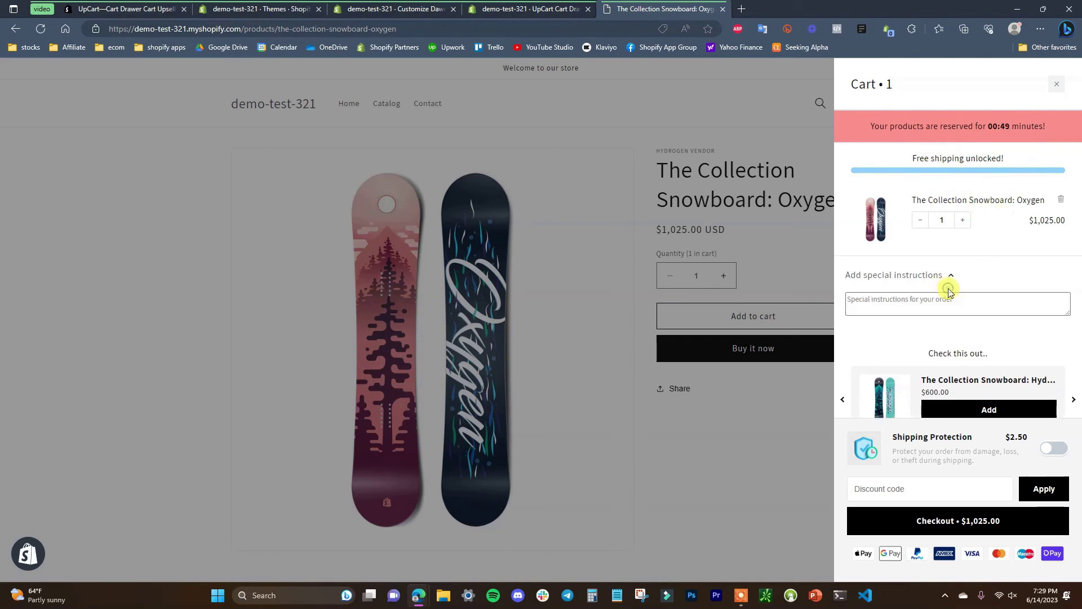
click(955, 277)
click(1074, 376)
click(1074, 376)
click(1058, 451)
click(1045, 453)
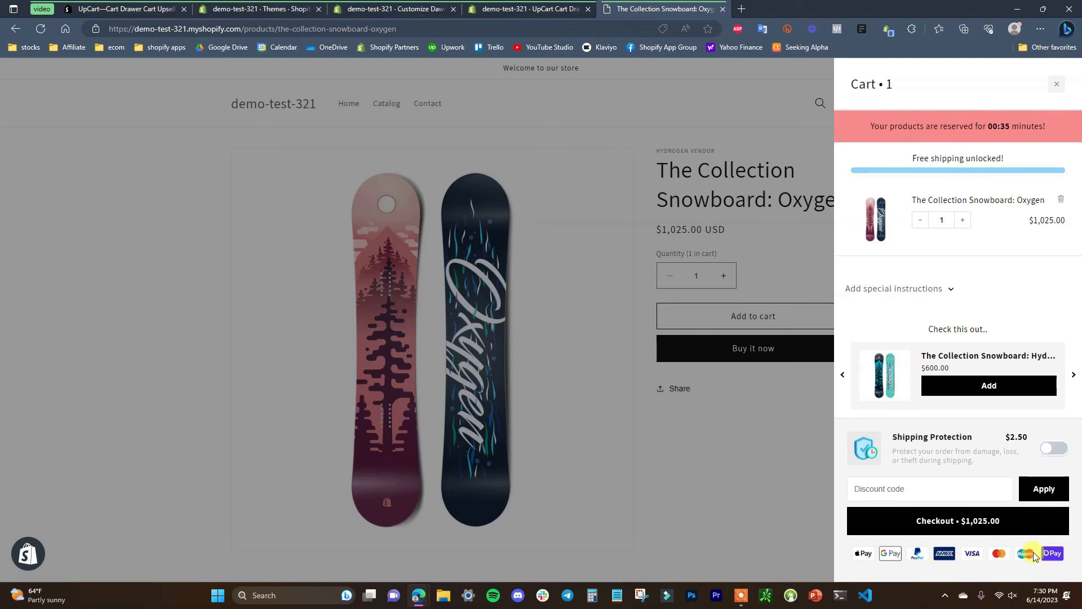
Disable express payments, announcements, additional notes and trust badges in the cart editor, and save the changes
key(ctrl+shift+Tab)
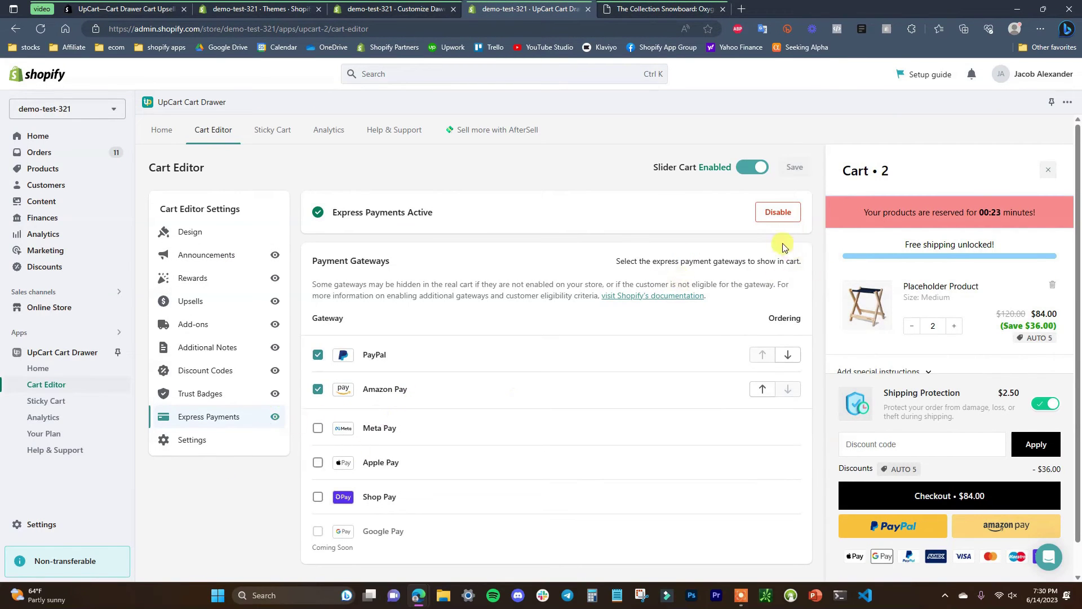
click(778, 212)
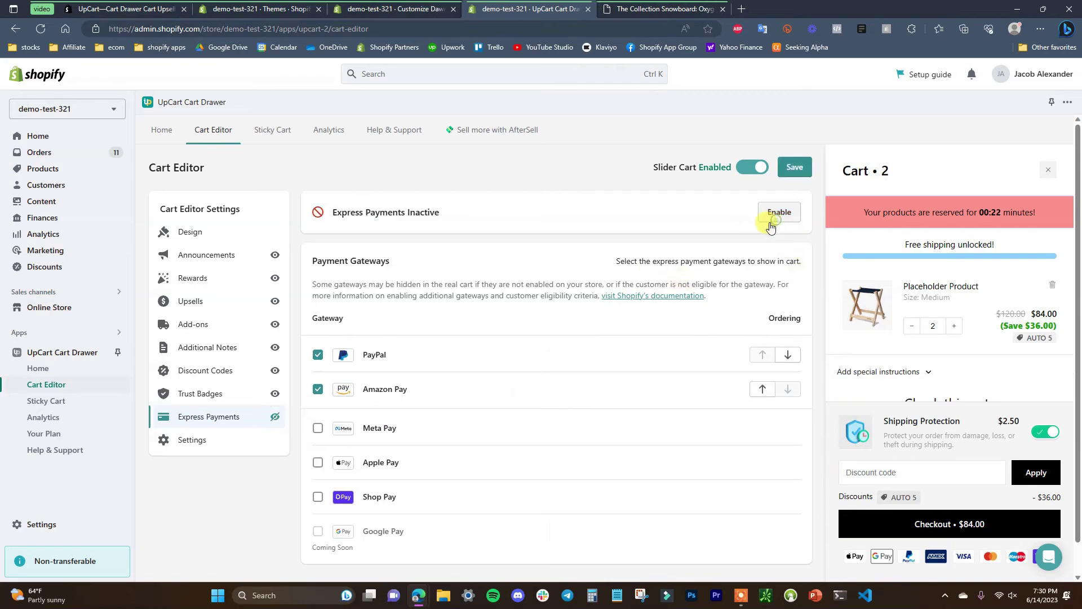
click(225, 264)
click(778, 212)
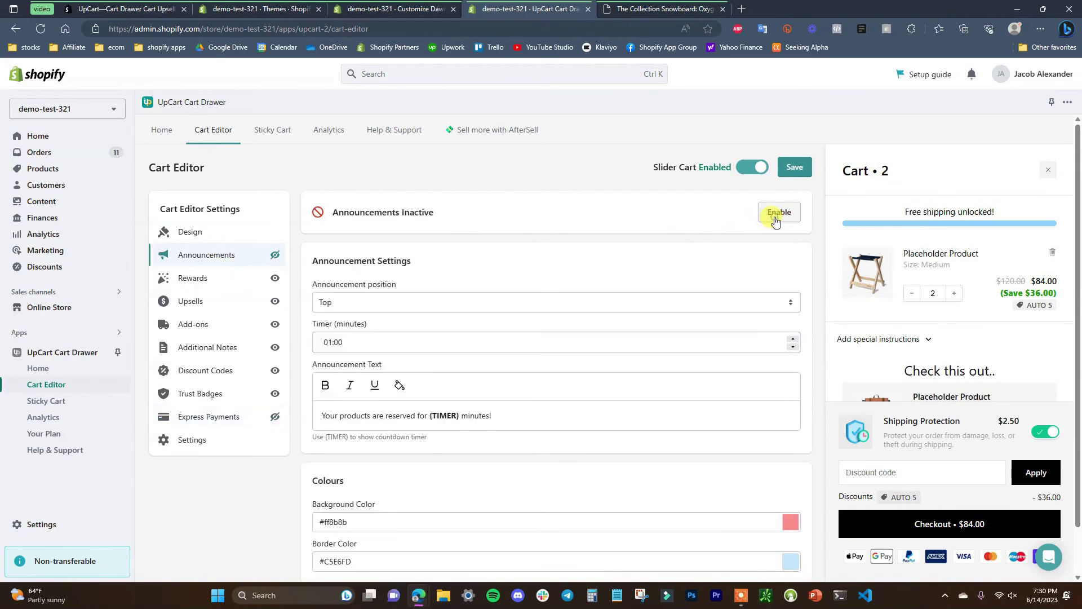
click(220, 331)
click(228, 347)
click(787, 212)
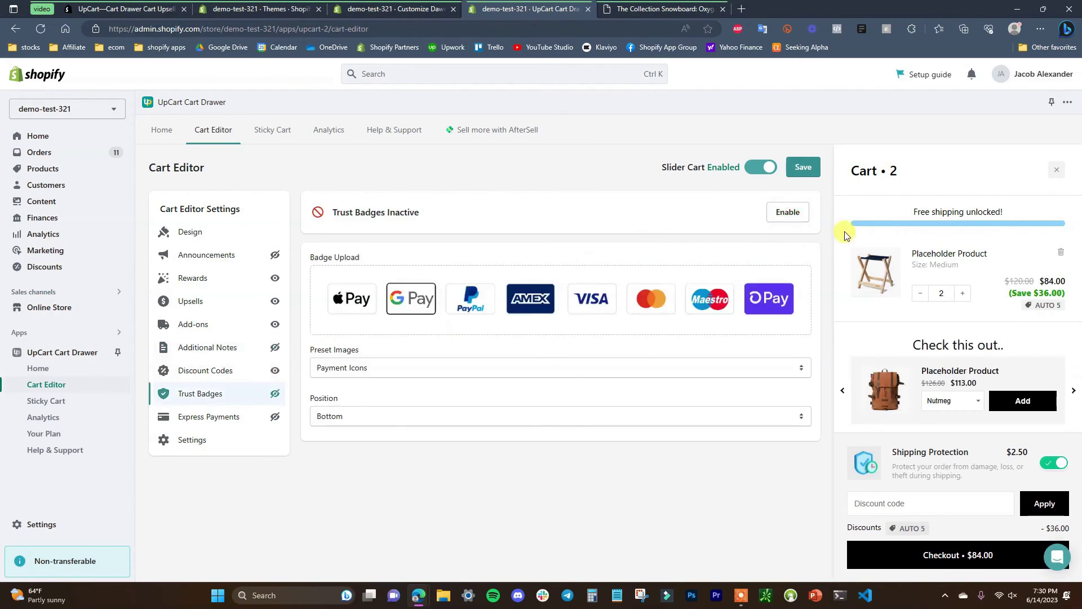
click(805, 168)
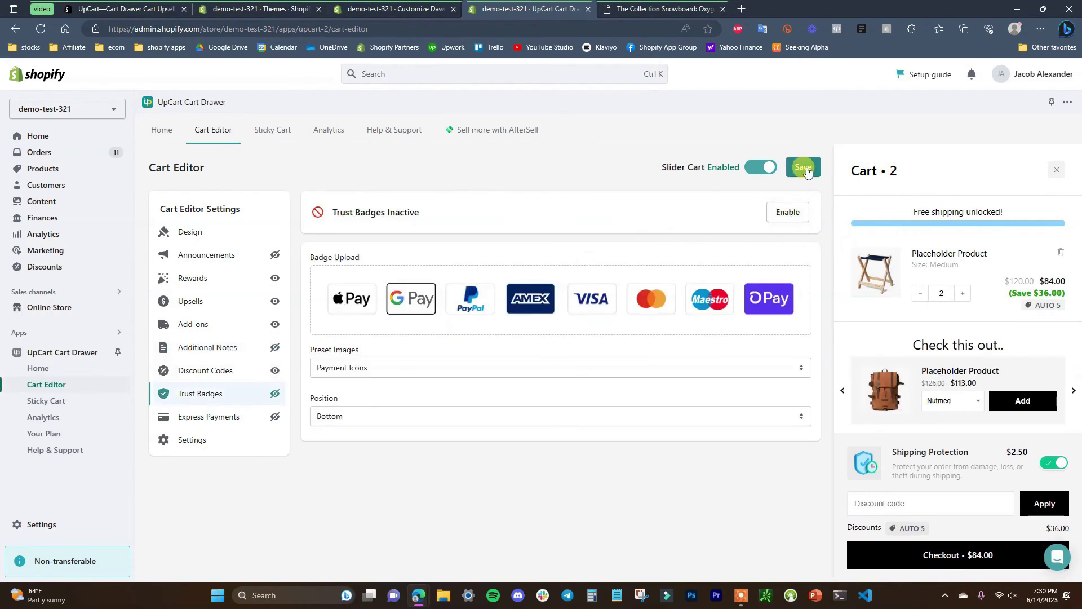
Refresh the storefront product page and reopen the cart drawer to check the simplified layout
click(677, 9)
click(694, 426)
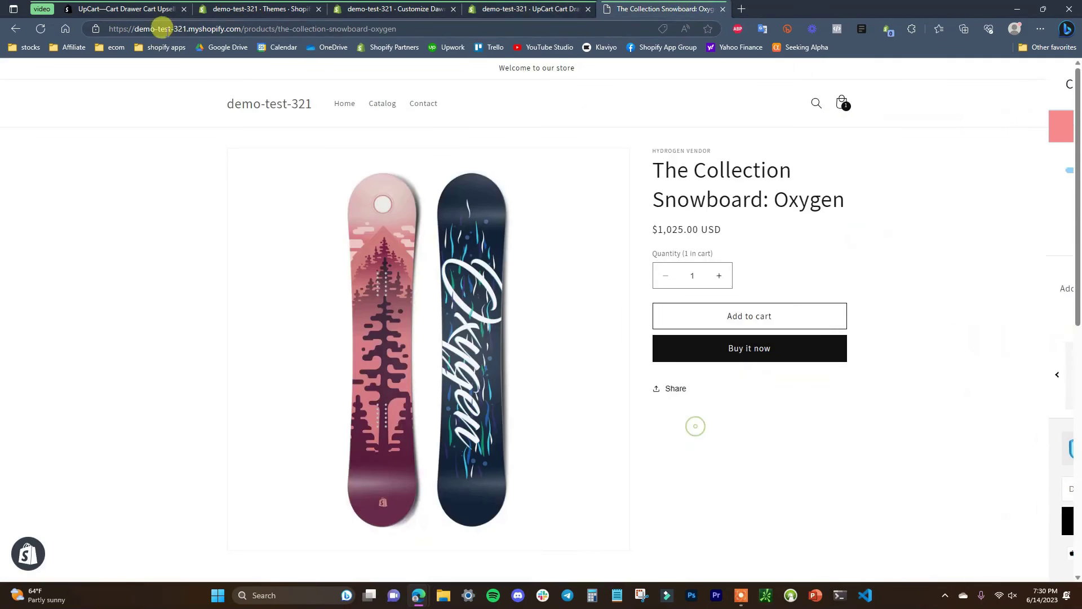
click(846, 103)
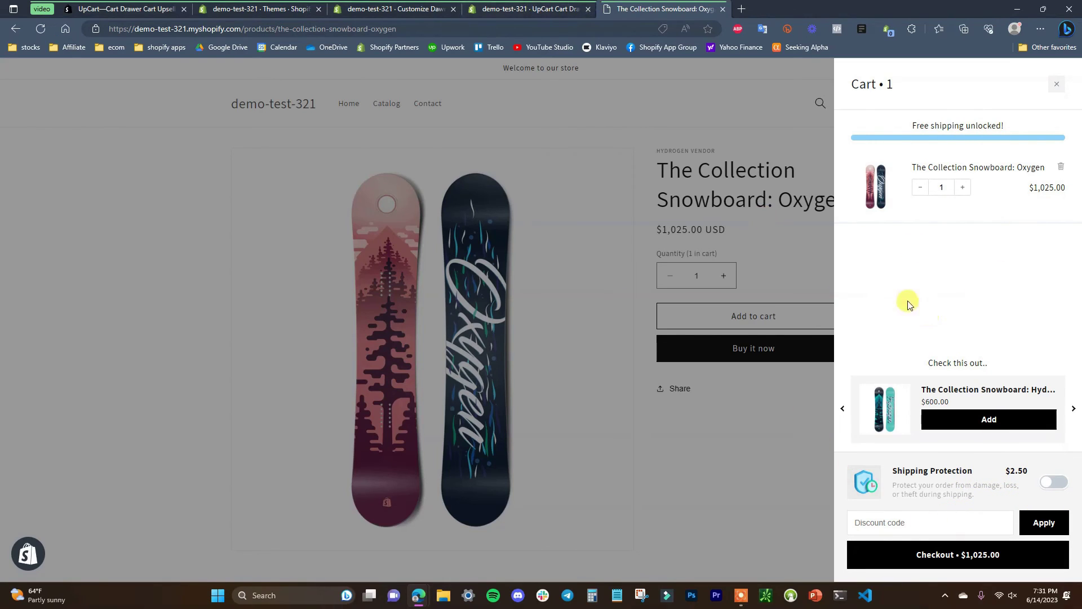
Compare the enabled and disabled sections in the cart editor with the cart drawer on the storefront
click(555, 6)
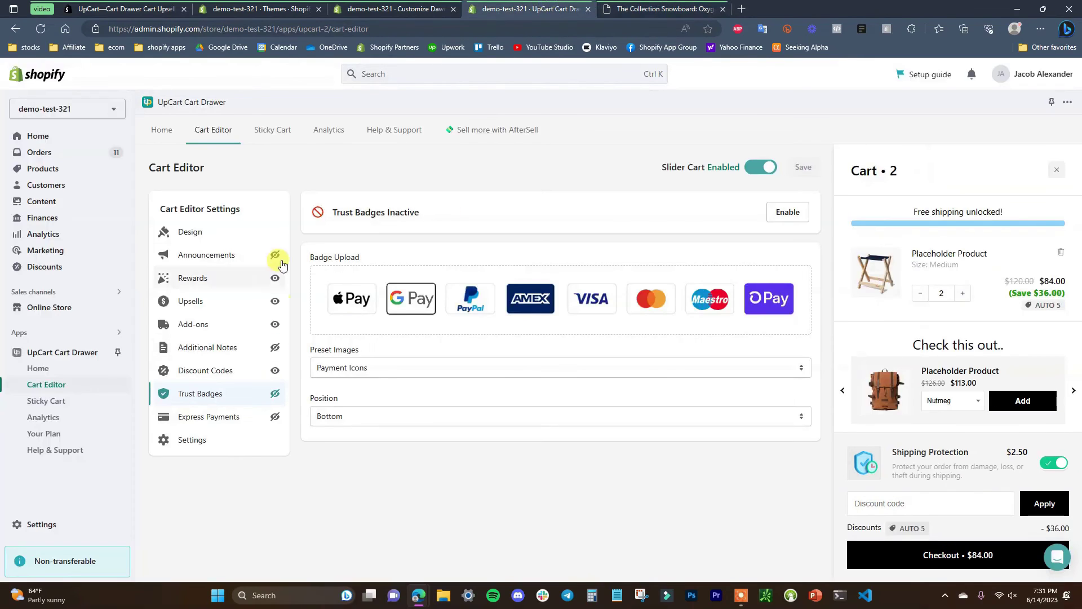
click(660, 9)
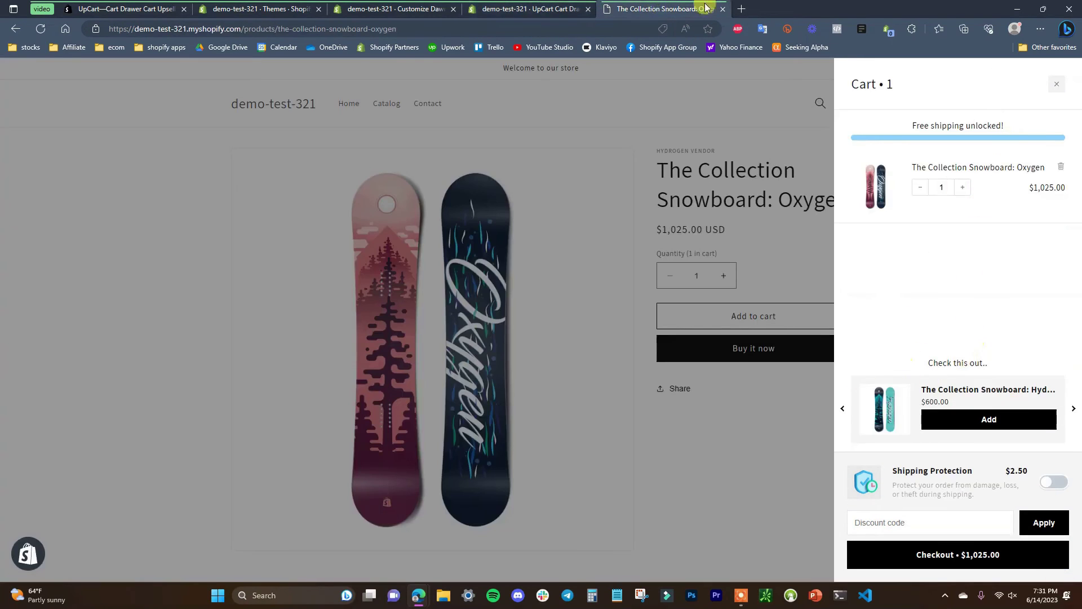
click(520, 7)
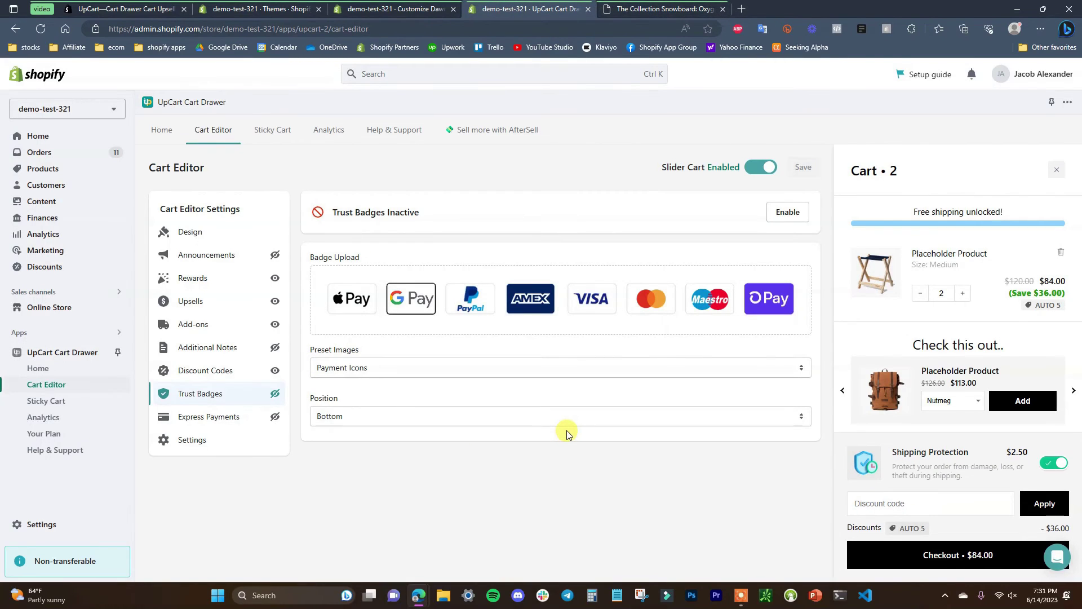
click(674, 7)
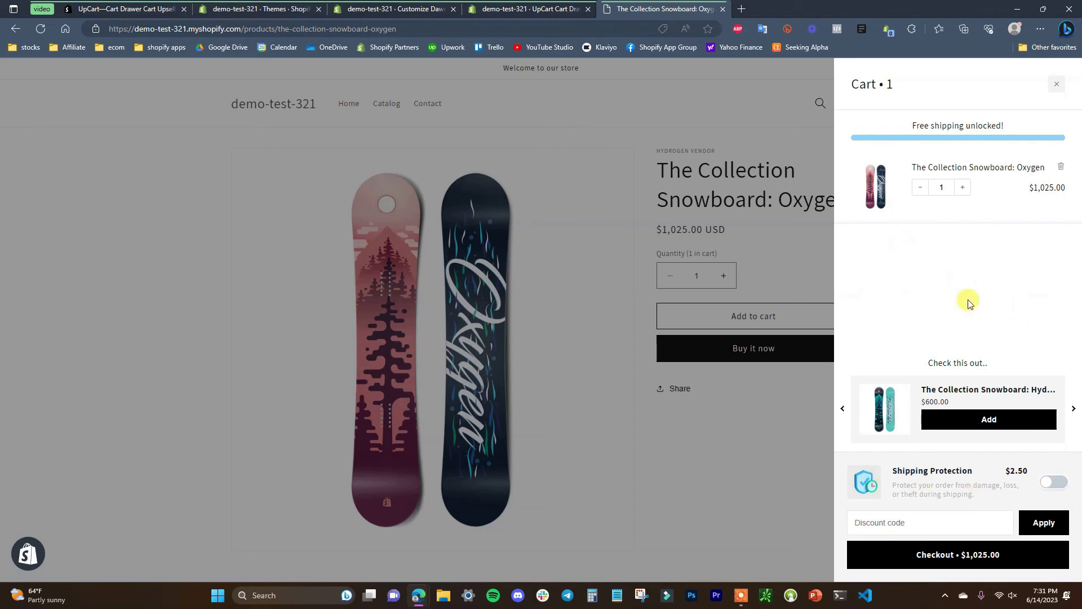
Review the cart position options in the cart editor's general settings, and check the drawer's position on the storefront
click(504, 8)
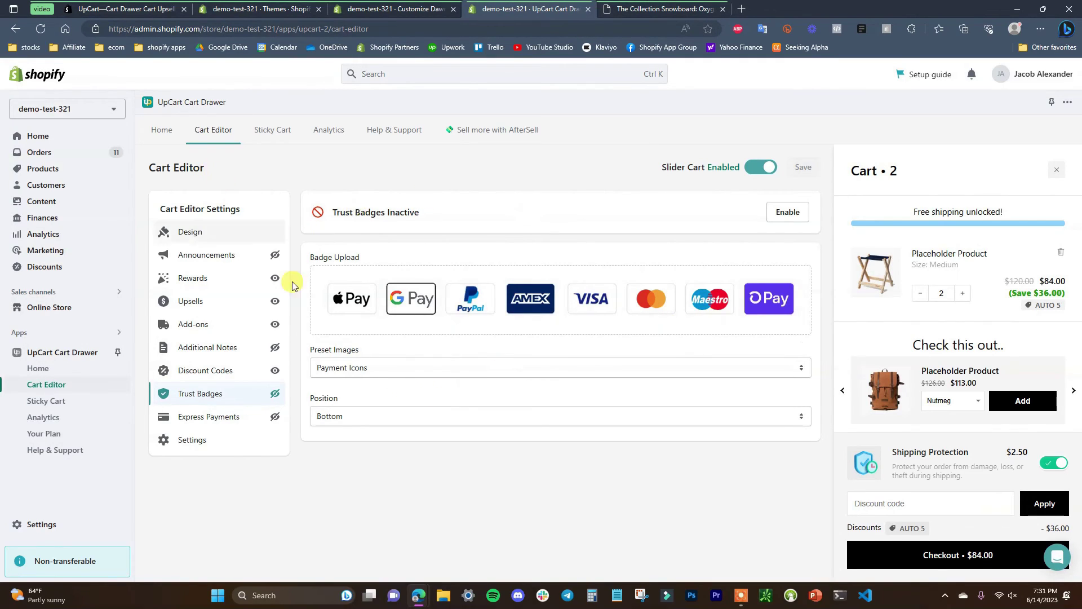
click(226, 447)
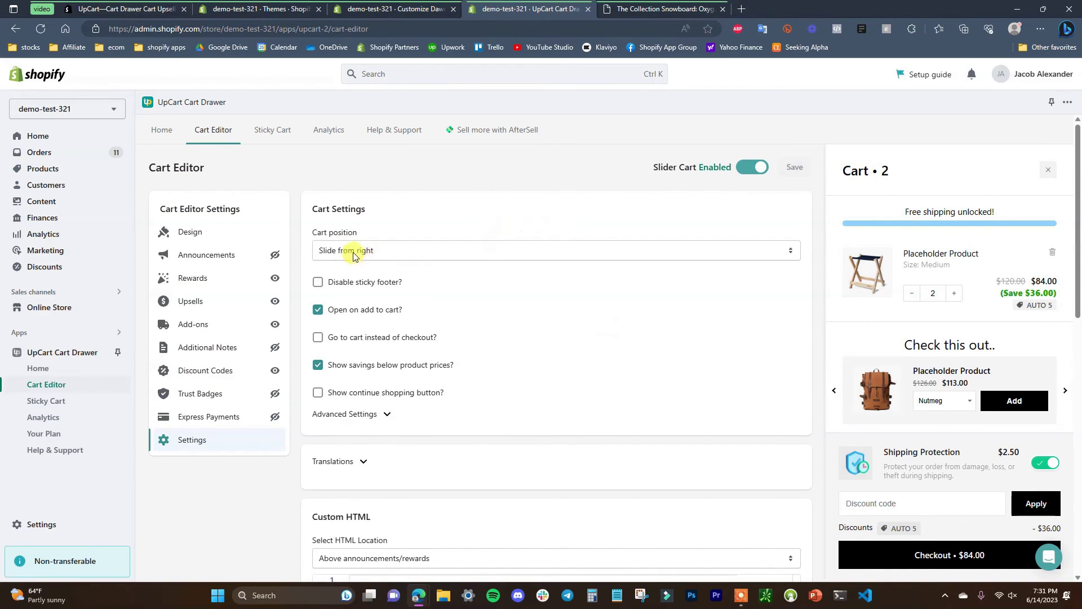
click(428, 254)
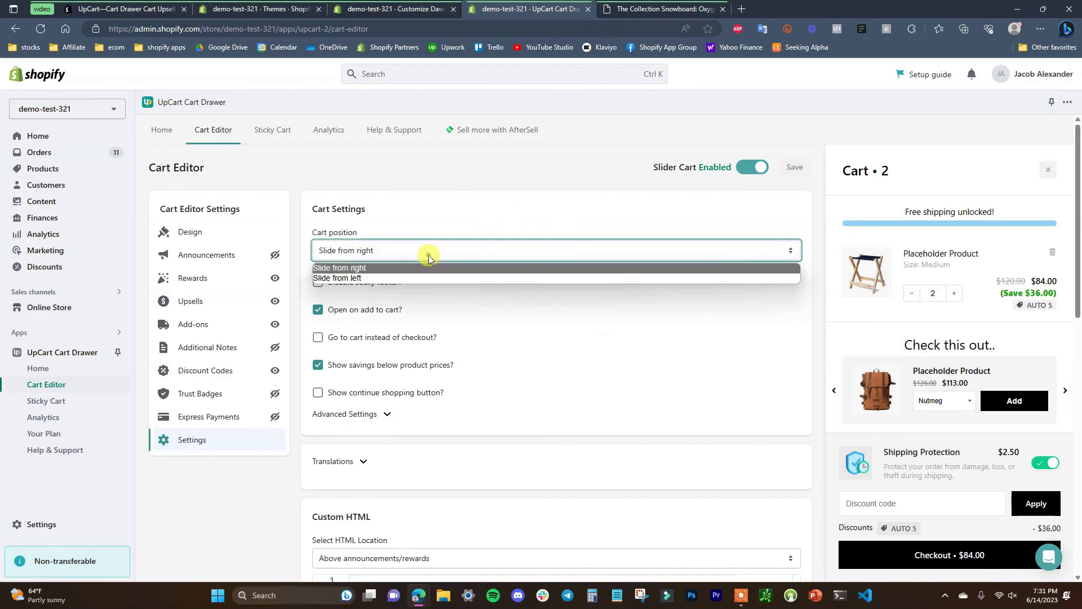
click(429, 255)
click(664, 6)
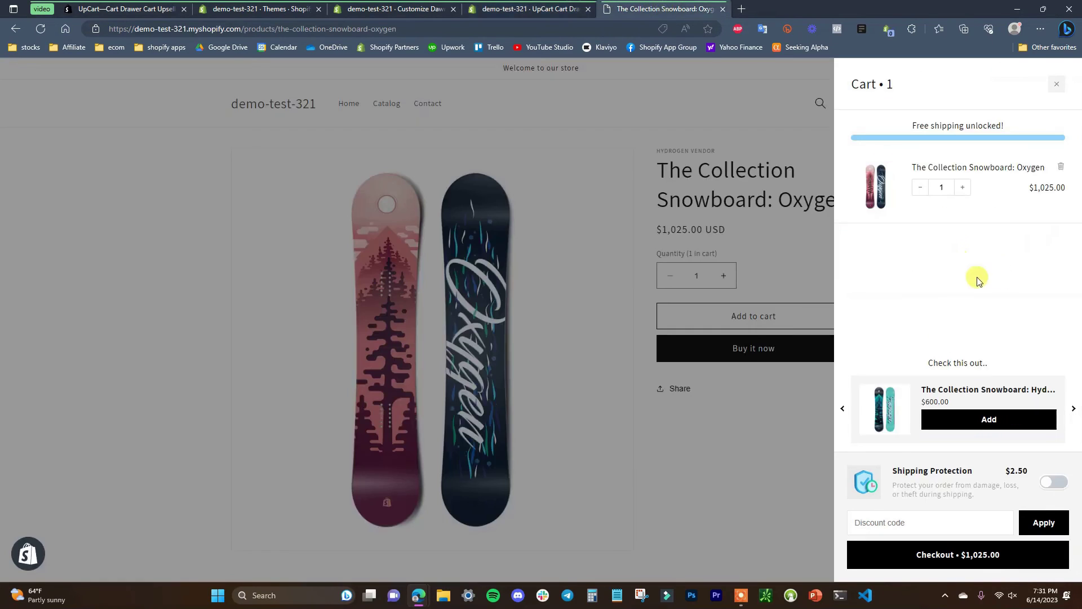
Close the storefront cart drawer and add The Collection Snowboard: Oxygen to the cart to test the open on add to cart setting
click(513, 6)
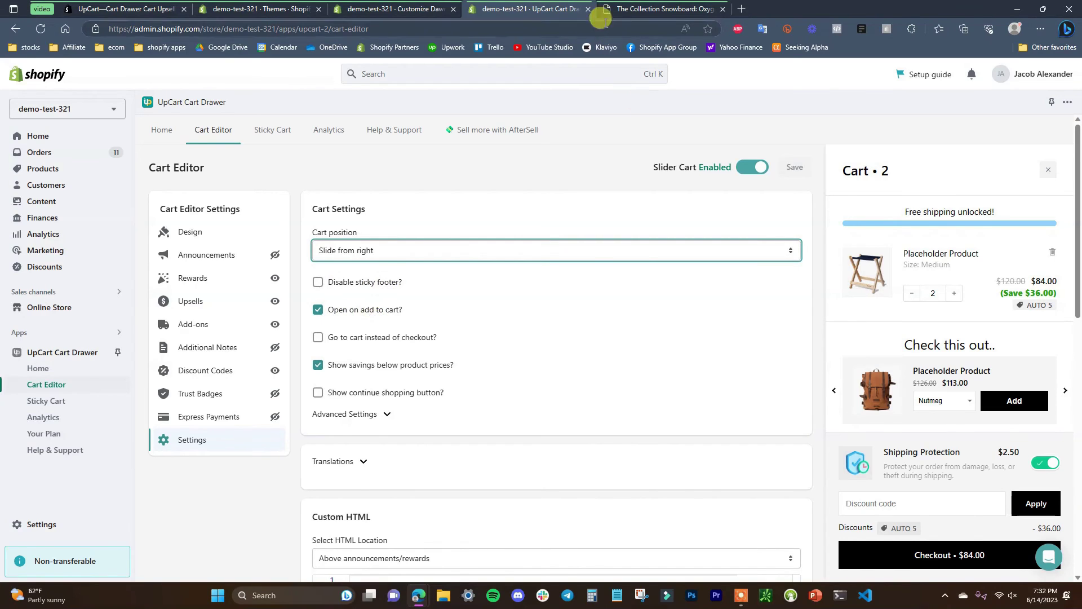
click(640, 11)
click(735, 489)
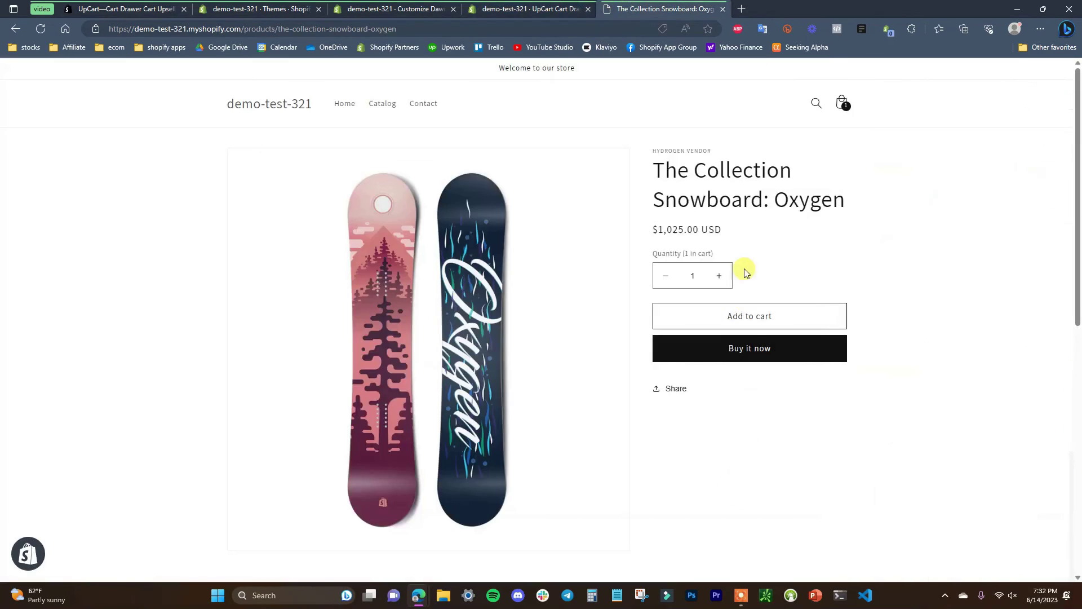
click(750, 320)
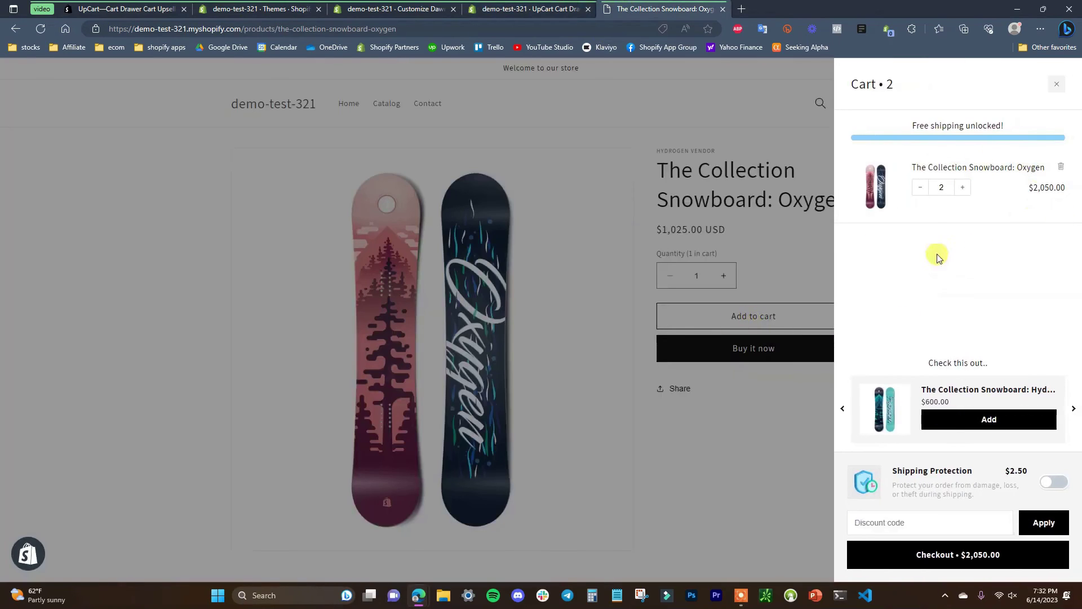
Compare the remaining cart settings with the storefront drawer, and review the advanced settings in the cart editor
click(502, 9)
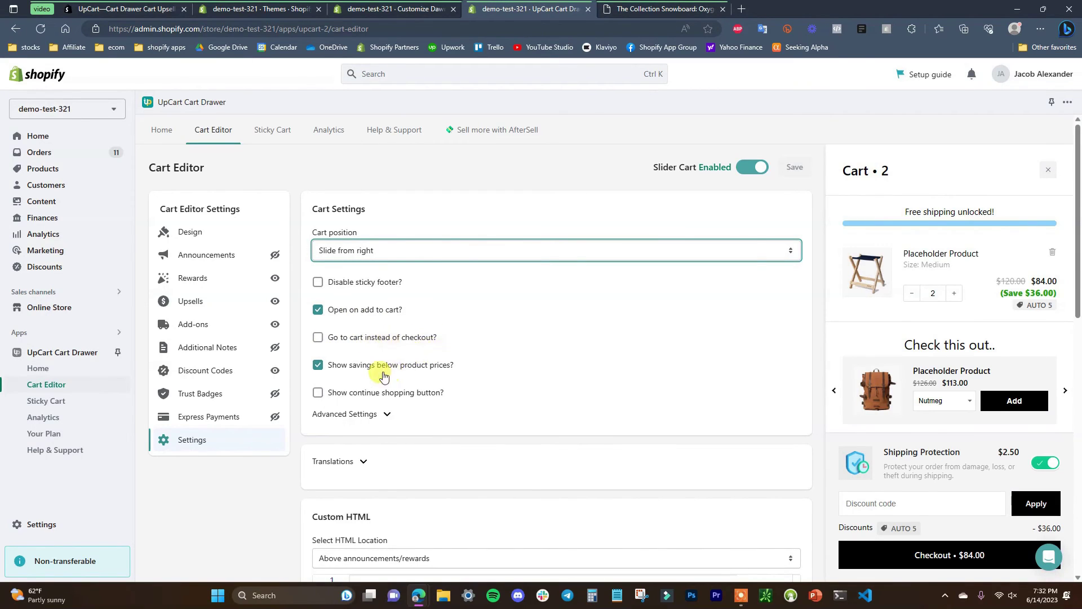
click(650, 4)
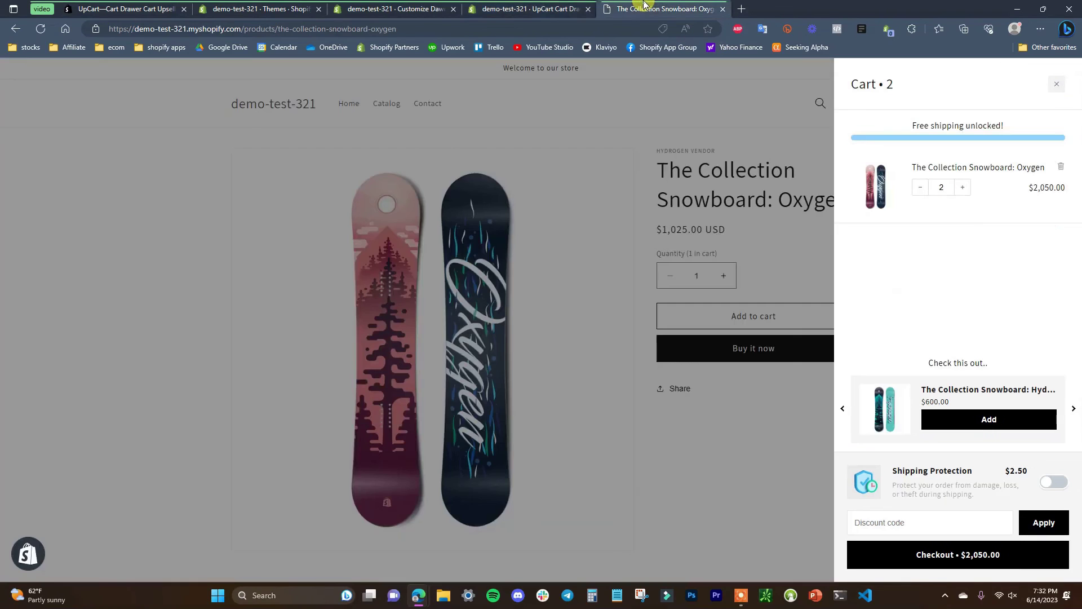
click(575, 10)
click(386, 414)
scroll(404, 404, down, 1)
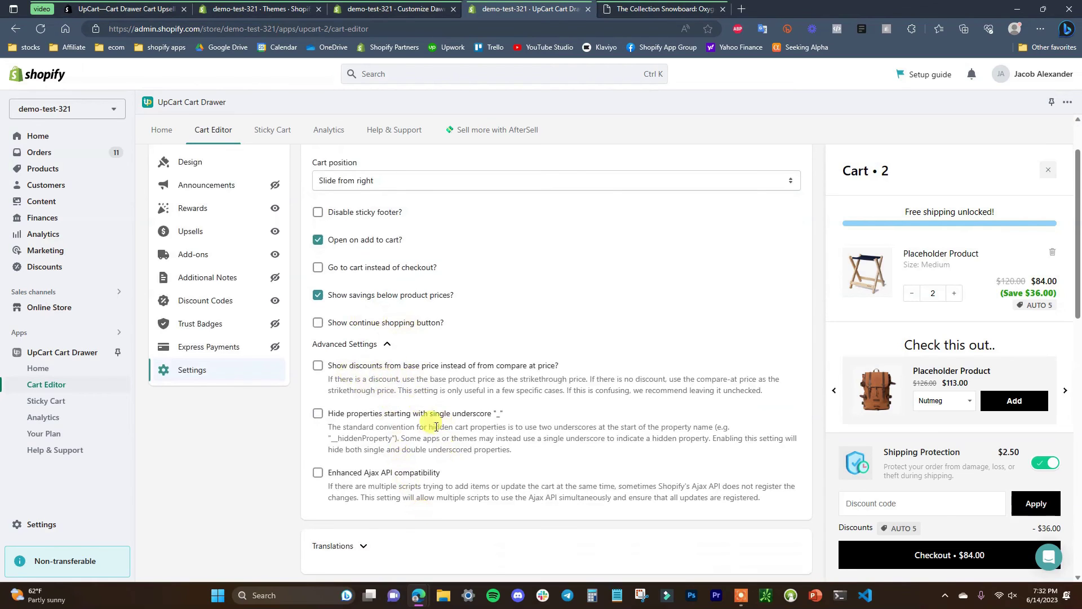
scroll(432, 428, down, 3)
Change the cart title in the translations to "Your Cart • {{cart_quantity}}"
click(359, 337)
scroll(394, 316, down, 1)
scroll(429, 417, up, 3)
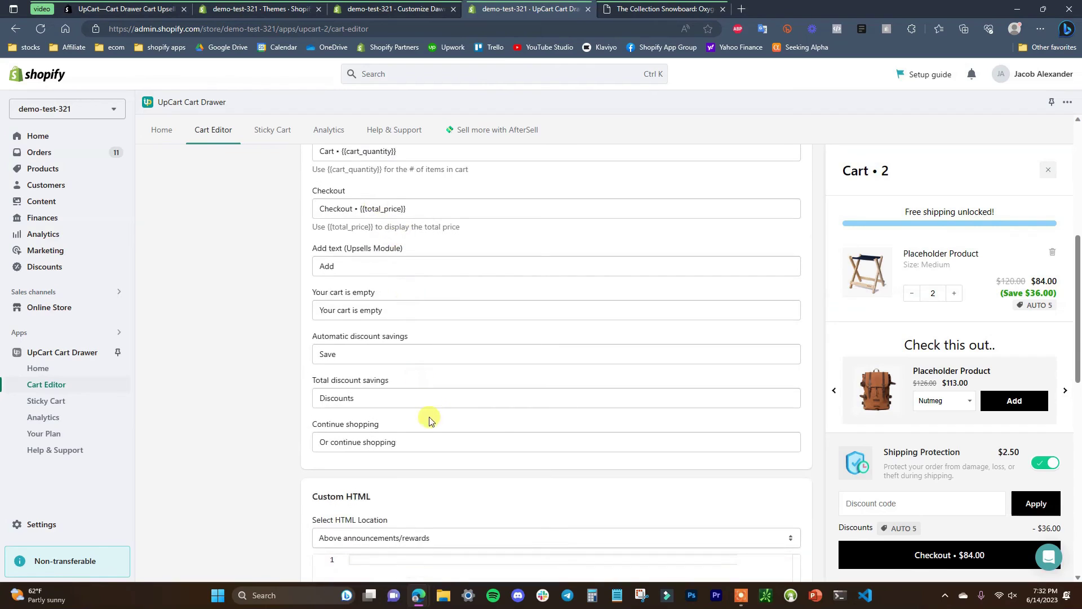
scroll(431, 395, down, 1)
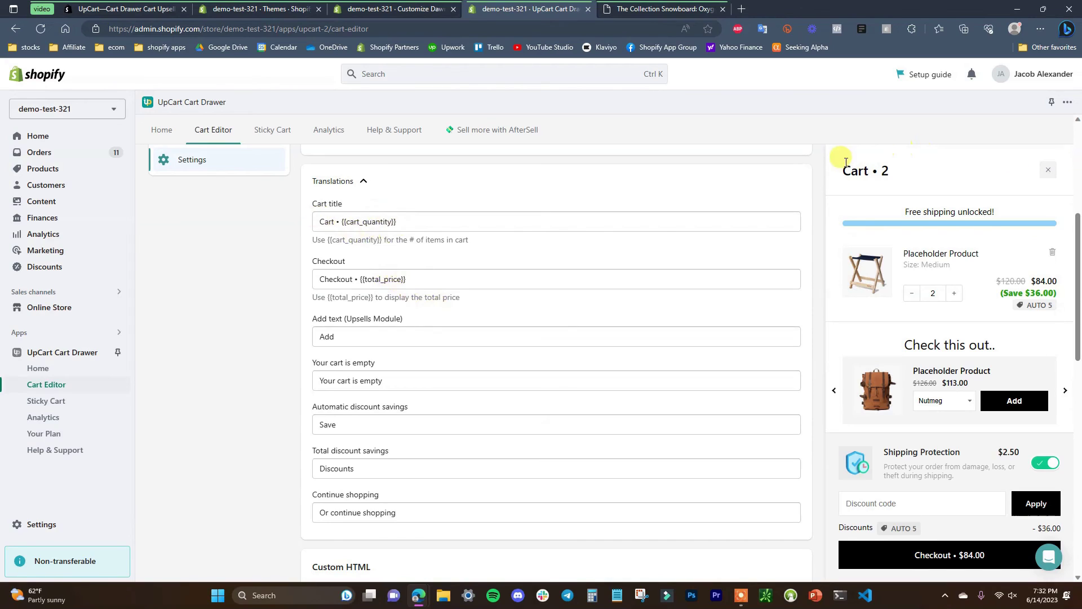
click(321, 221)
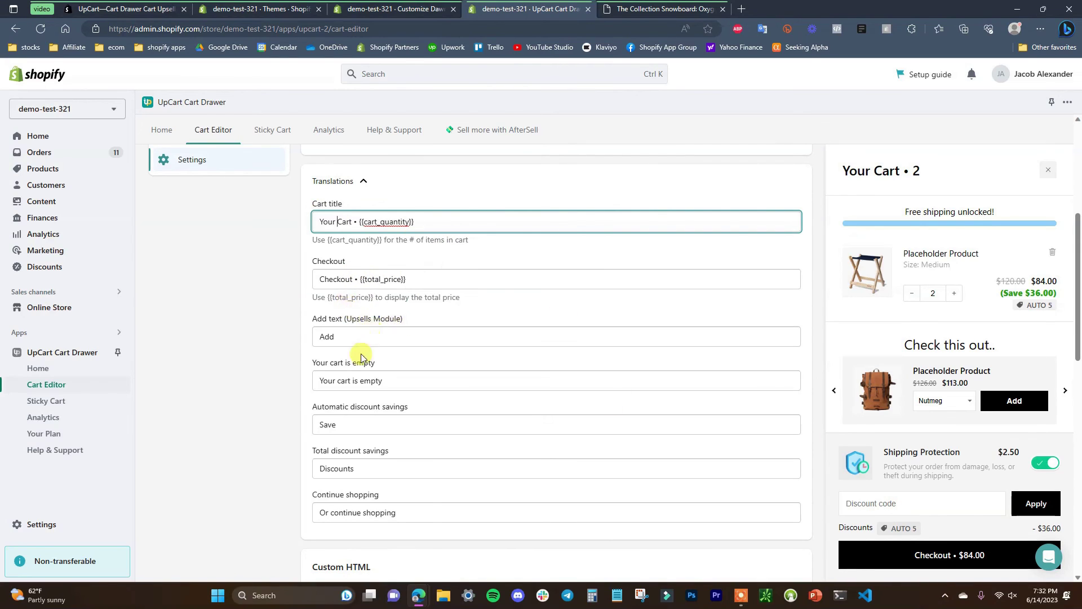
Review the custom HTML and custom CSS sections of the cart editor, and save the settings
scroll(370, 309, down, 1)
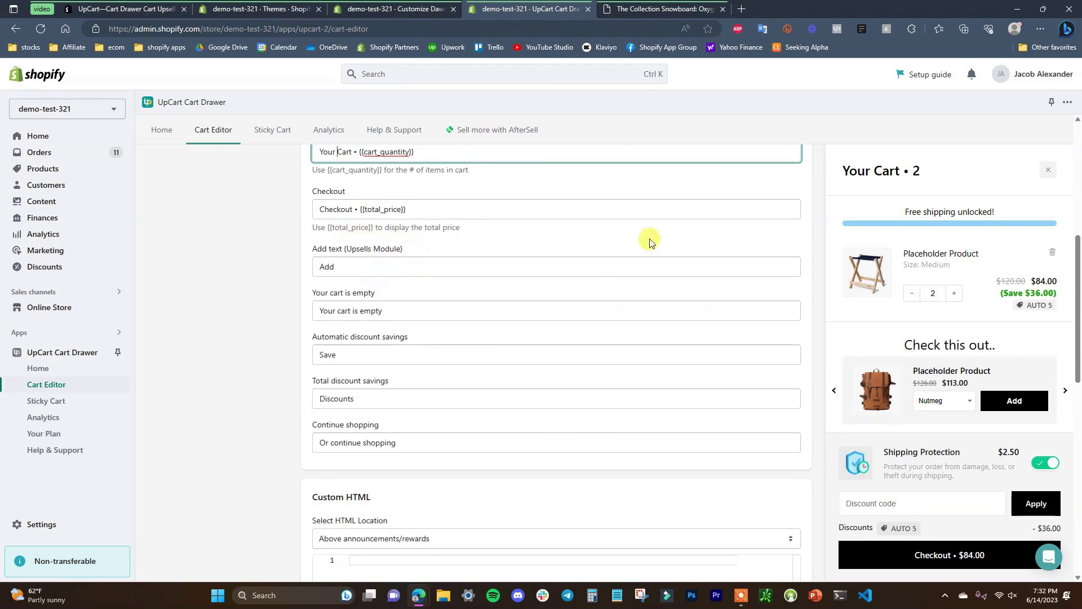
scroll(450, 363, down, 5)
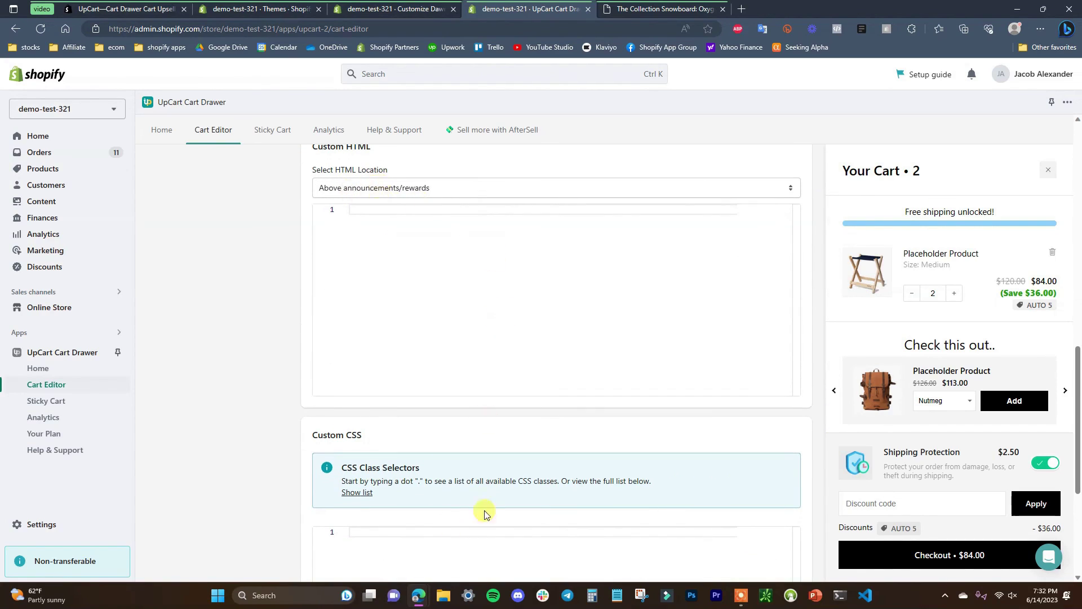
scroll(645, 442, up, 3)
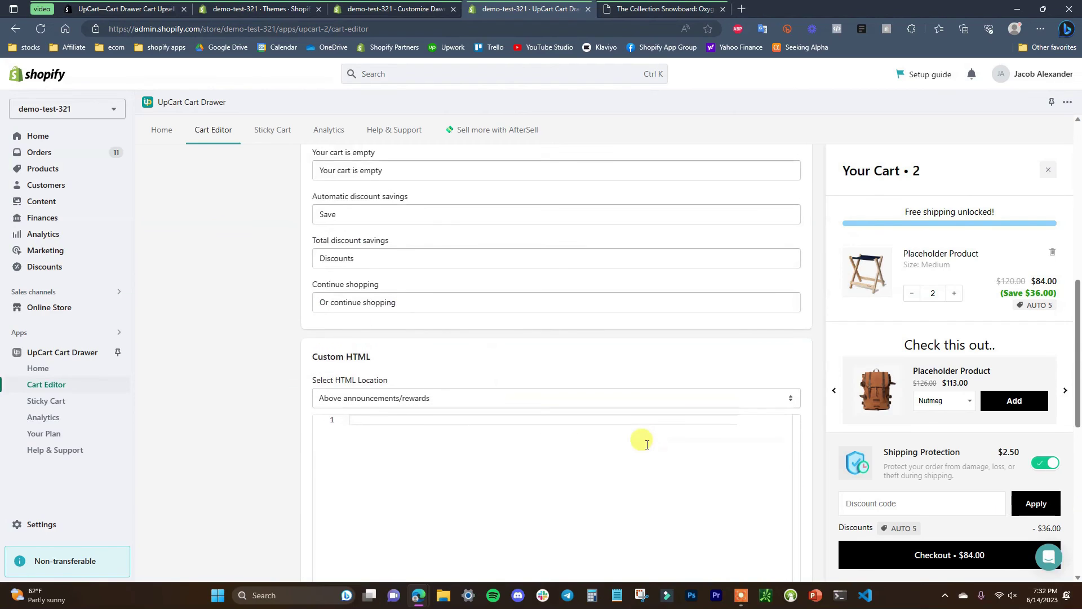
scroll(646, 442, up, 7)
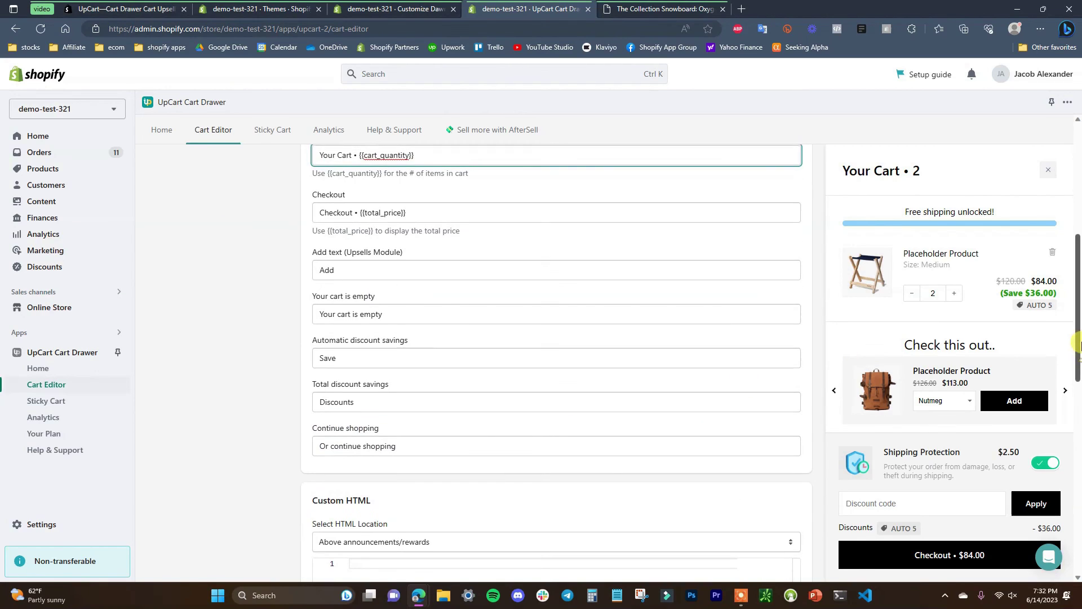
click(796, 168)
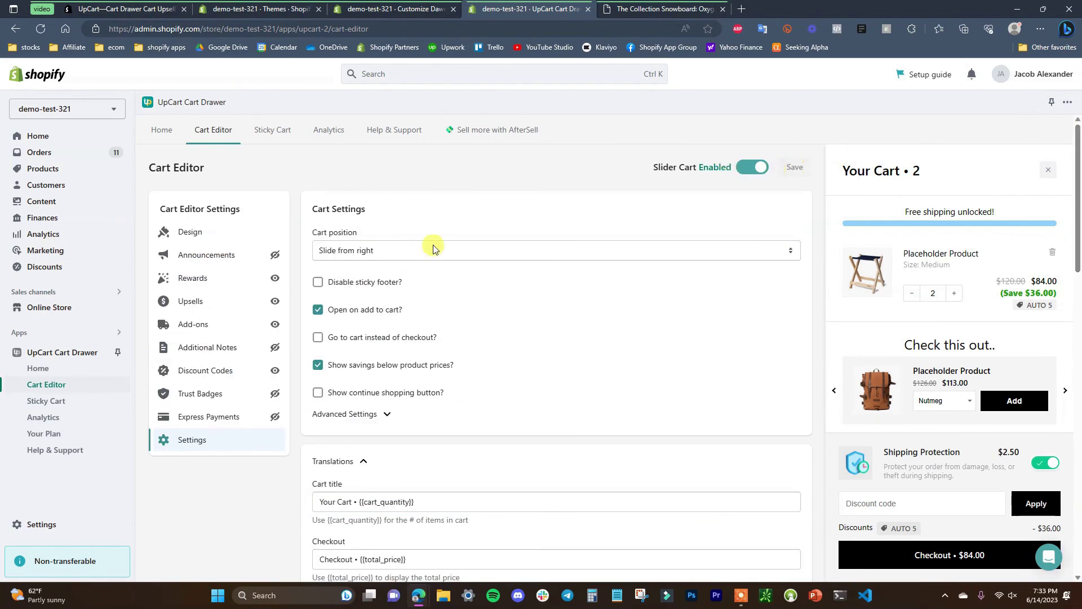